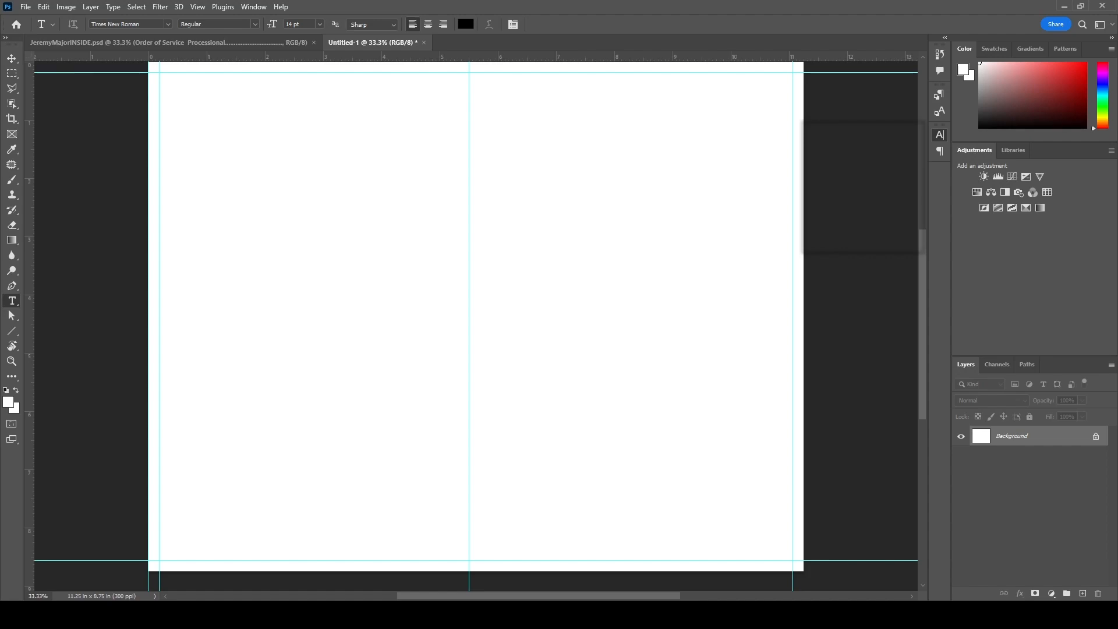
# - Add the title 'Celebration of Life For' at the top of the right cover page
pyautogui.click(604, 96)
pyautogui.write('Celebration of Life For')
pyautogui.hotkey('ctrl', 'Return')
pyautogui.hotkey('ctrl', 'shift', 'alt', 'n')
pyautogui.press('r')
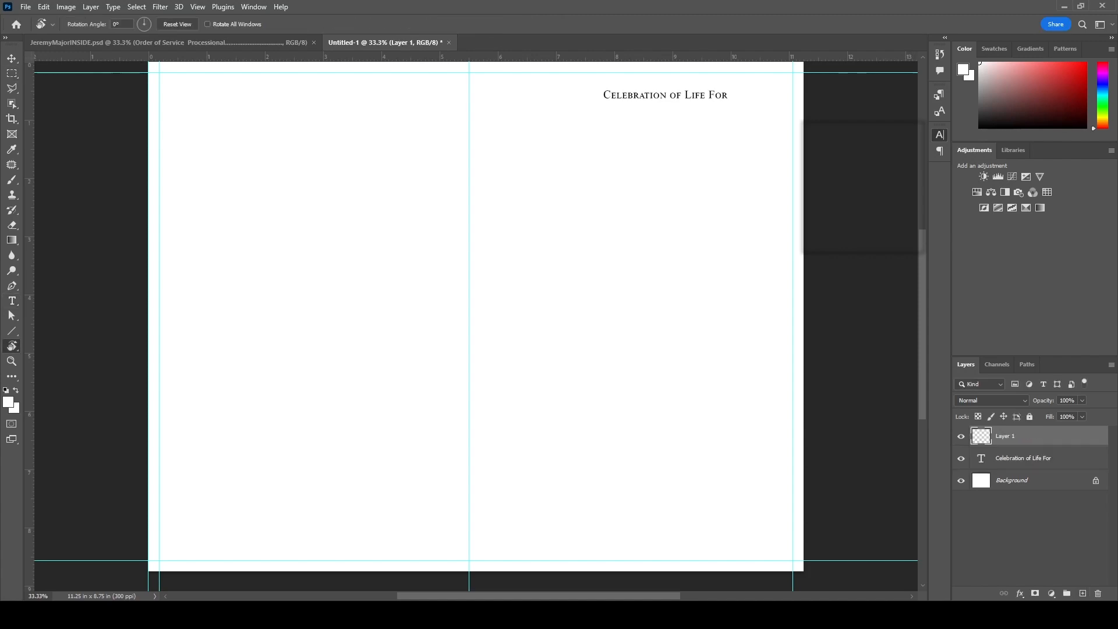
# - Add the honoree's name and, below it, his quoted nickname as separate text lines
pyautogui.press('t')
pyautogui.click(597, 147)
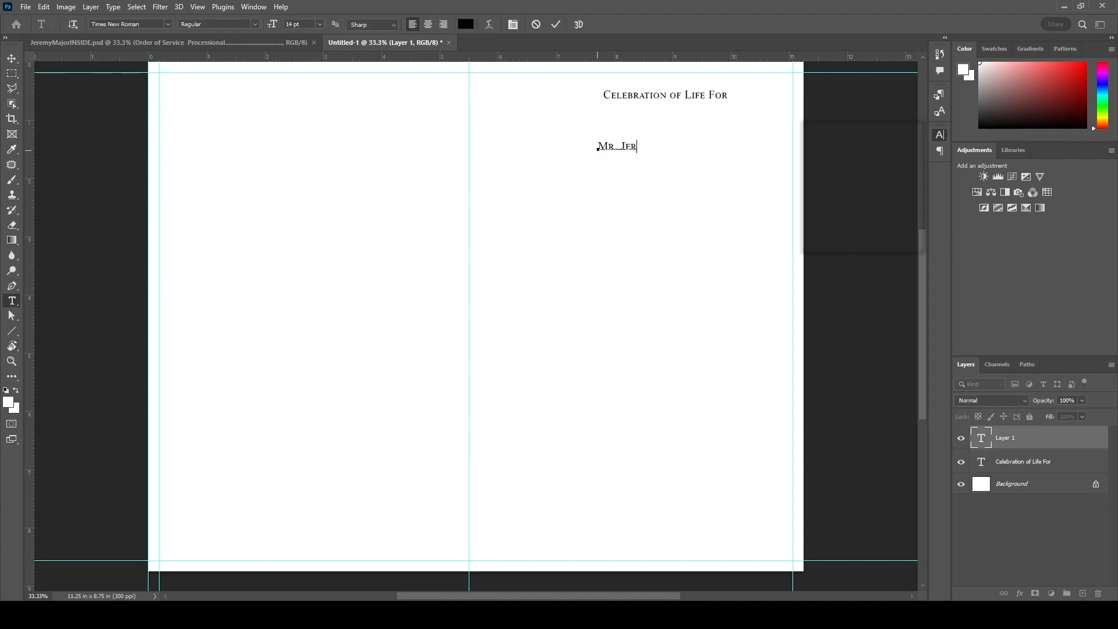
pyautogui.hotkey('ctrl', 'Return')
pyautogui.hotkey('ctrl', 'Tab')
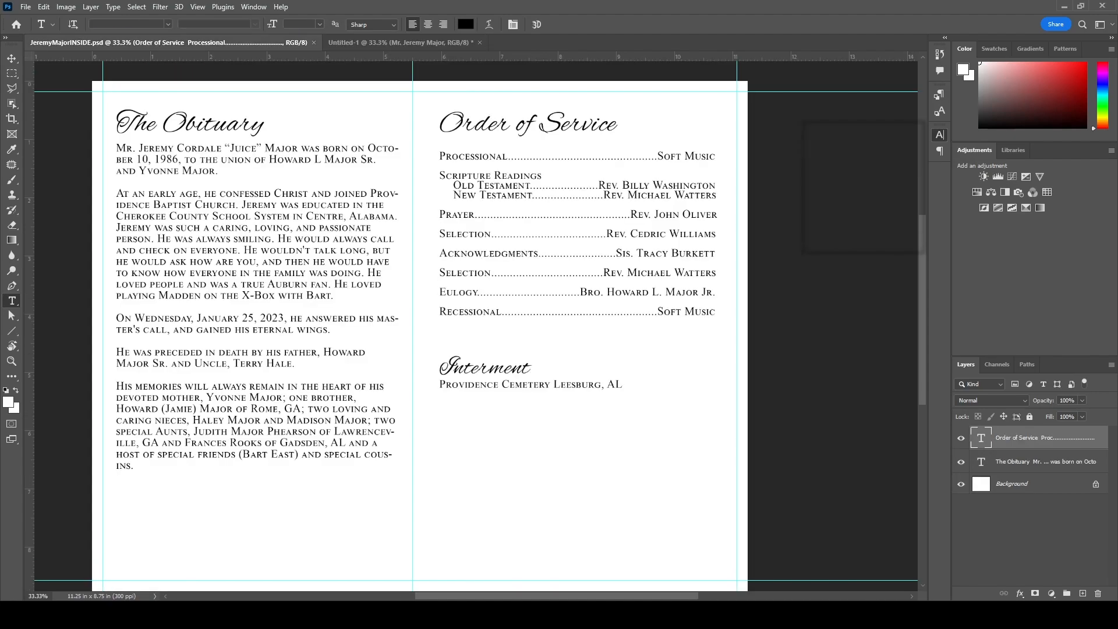
pyautogui.hotkey('ctrl', 'Tab')
pyautogui.click(611, 184)
pyautogui.write('"Juice"')
pyautogui.hotkey('ctrl', 'Return')
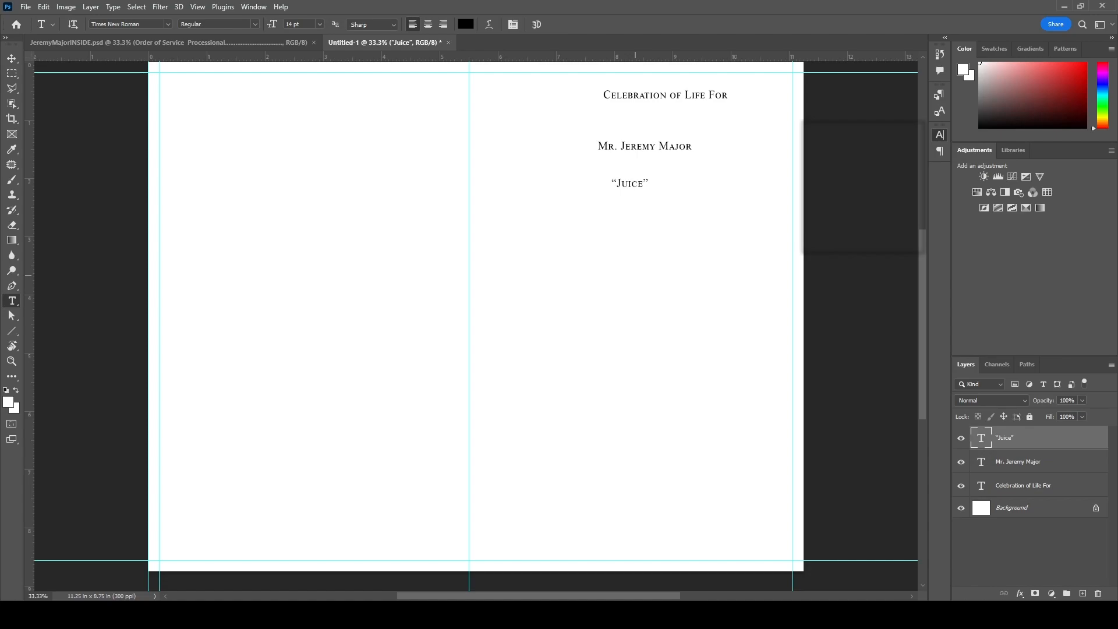
# - Add the life-dates line, copying the birth date from the inside spread and ending January 25, 2023
pyautogui.click(169, 43)
pyautogui.moveTo(367, 149); pyautogui.dragTo(179, 161)
pyautogui.hotkey('ctrl', 'c')
pyautogui.click(441, 43)
pyautogui.click(537, 246)
pyautogui.hotkey('ctrl', 'v')
pyautogui.write('- January')
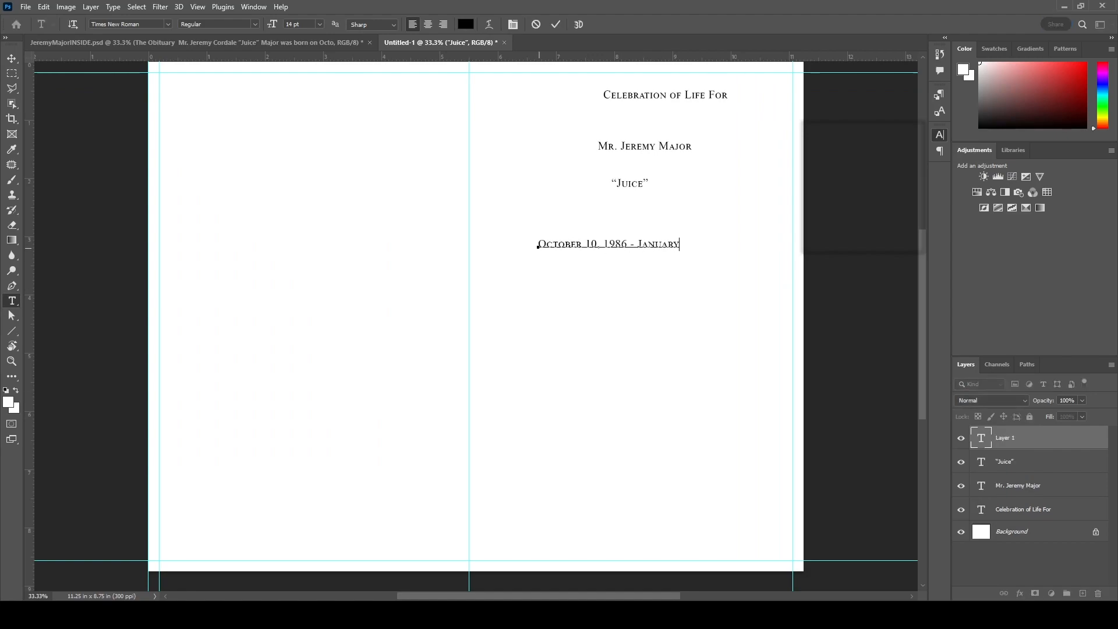
pyautogui.hotkey('ctrl', 'Tab')
pyautogui.hotkey('ctrl', 'Tab')
pyautogui.click(679, 243)
pyautogui.write('25, 2023')
pyautogui.hotkey('ctrl', 'Return')
# - Add a centred service block: Tuesday, January 31, 2023 | 1:00 PM, the church, and its address
pyautogui.moveTo(505, 409); pyautogui.dragTo(774, 521)
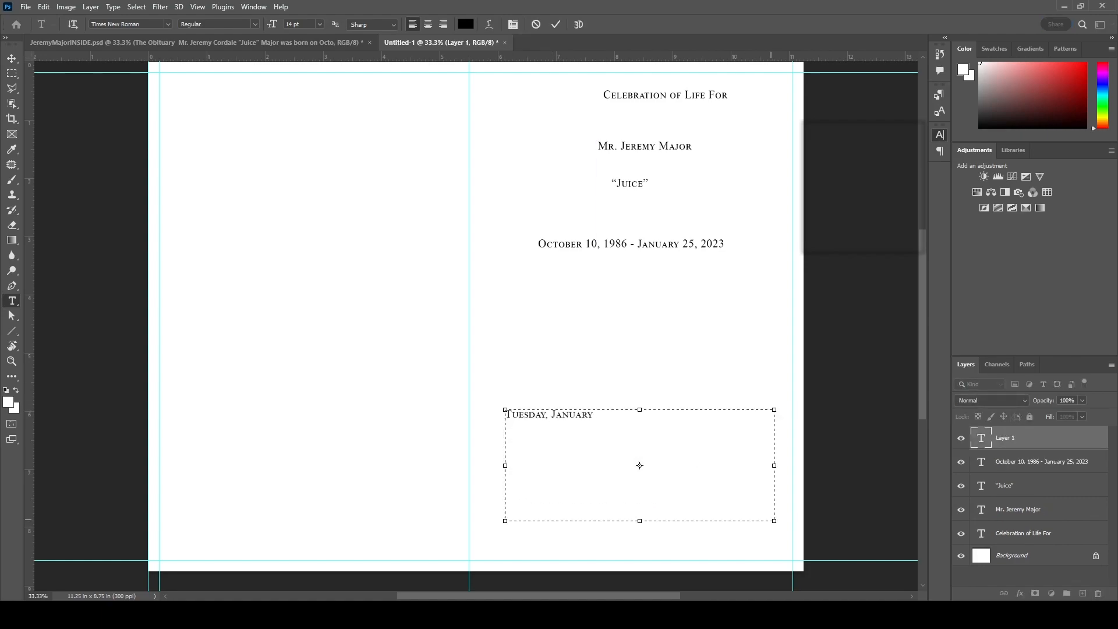
pyautogui.press('Return')
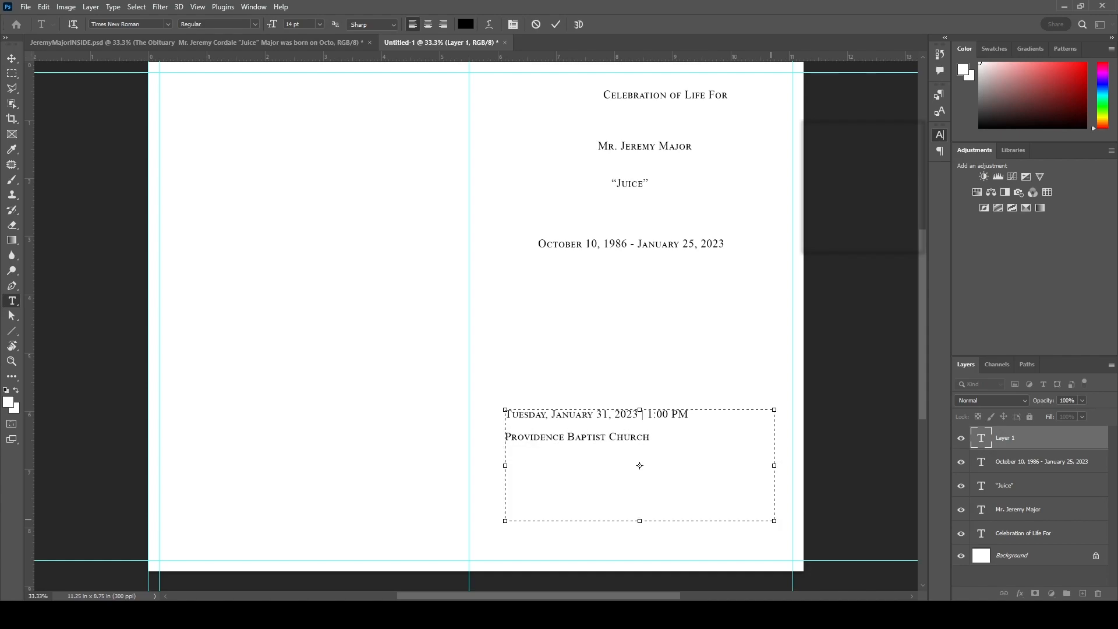
pyautogui.press('Return')
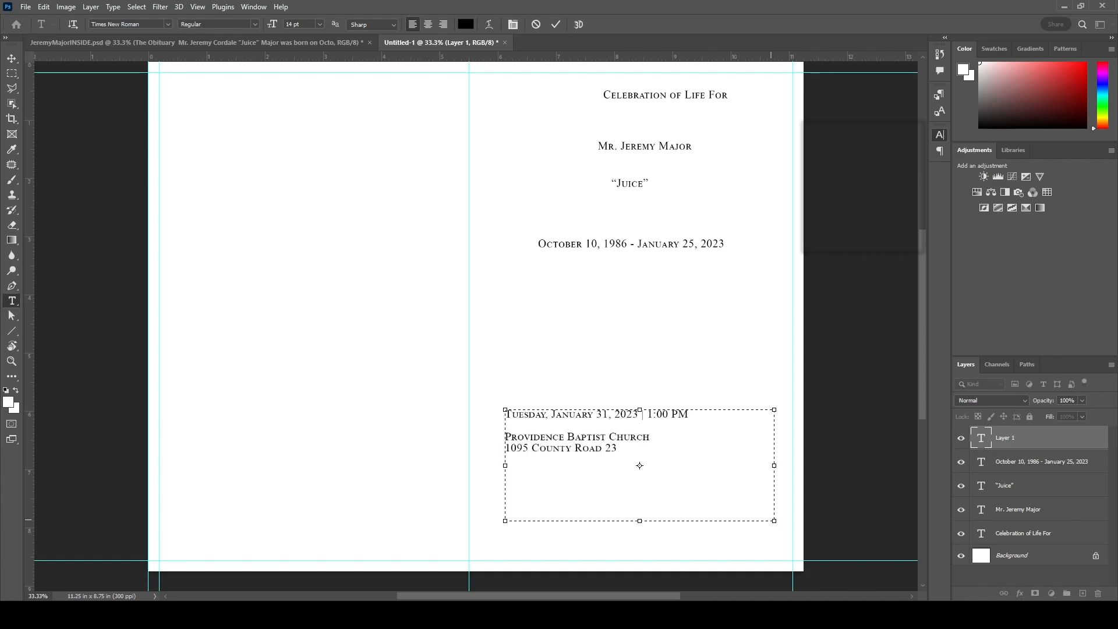
pyautogui.press('Return')
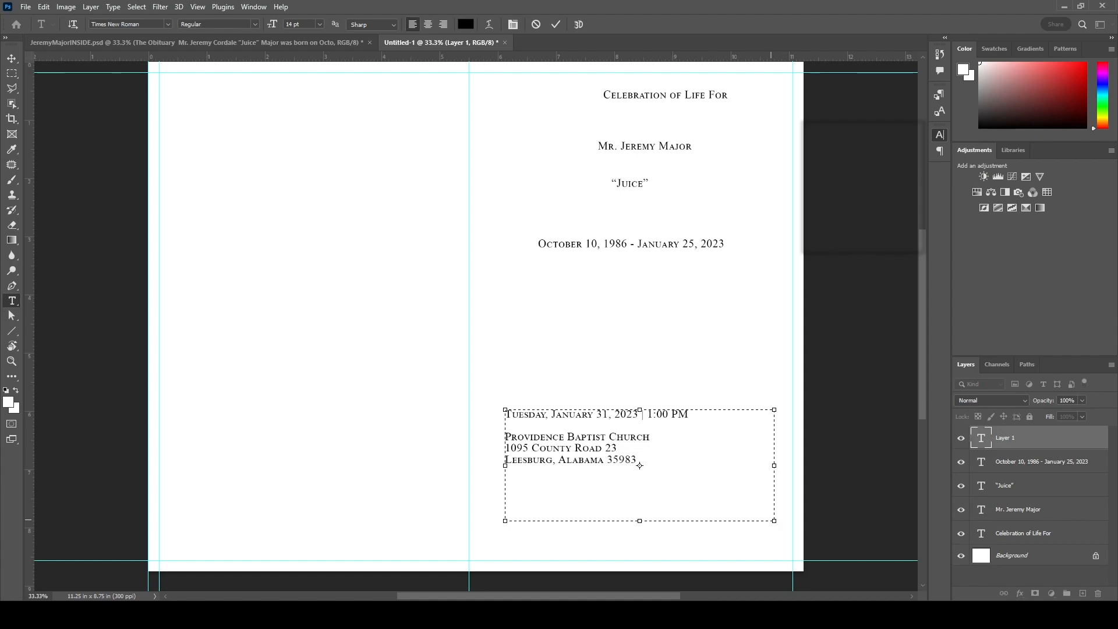
pyautogui.click(556, 24)
pyautogui.click(428, 24)
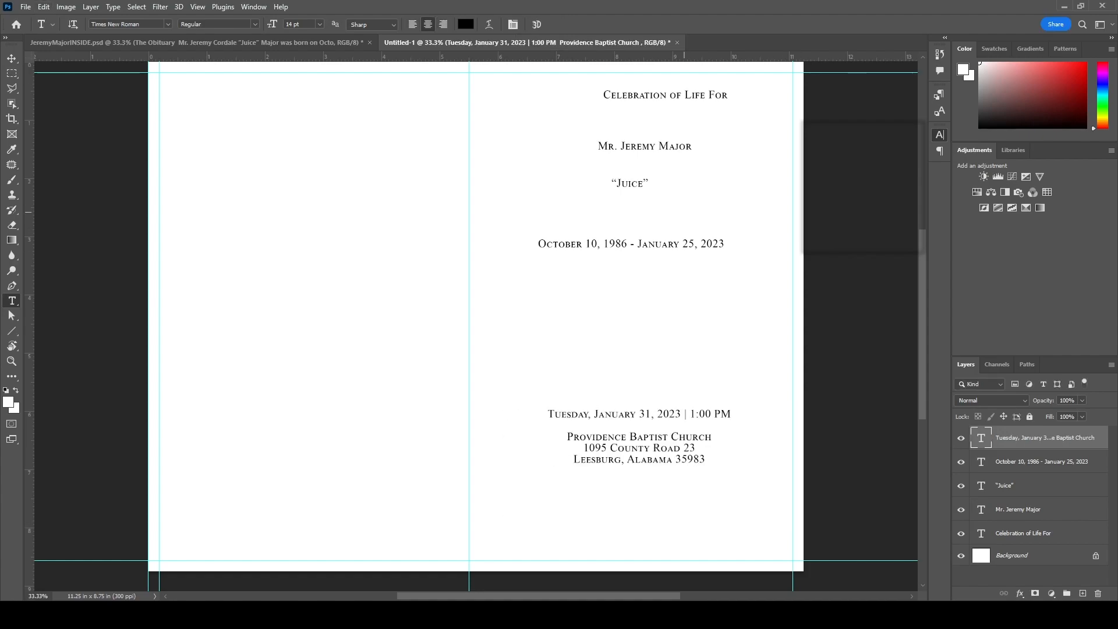
pyautogui.click(280, 43)
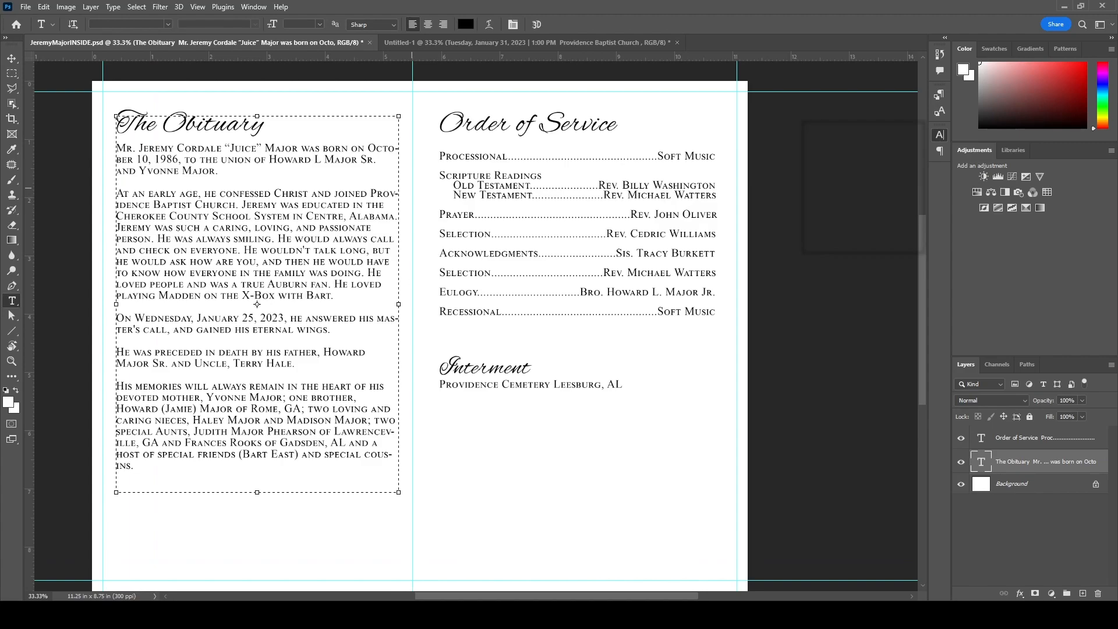
# - Draw a paragraph box on the left cover page and begin 'Words can never convey our deep gratitude…'
pyautogui.hotkey('ctrl', 'Tab')
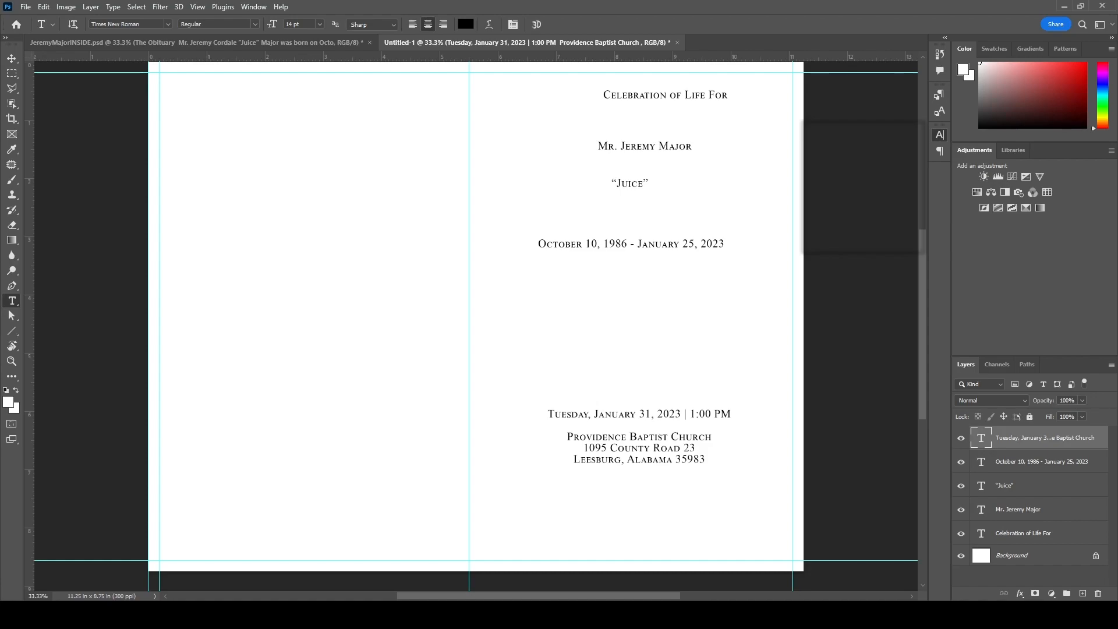
pyautogui.moveTo(188, 114); pyautogui.dragTo(462, 230)
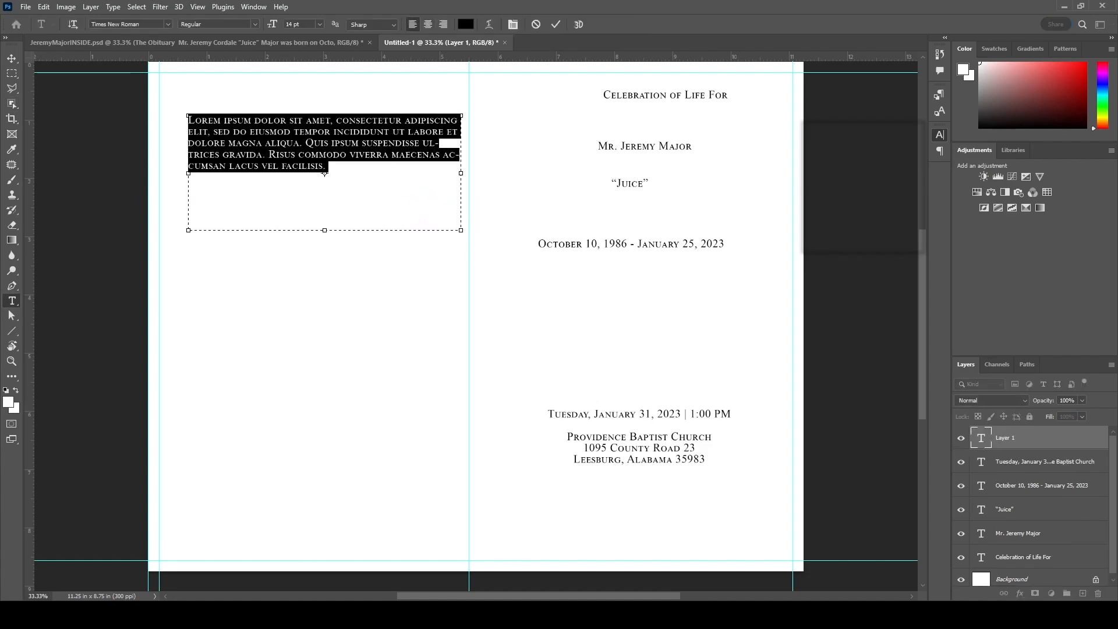
pyautogui.write('Words can never convey our dep')
pyautogui.write('eep grat')
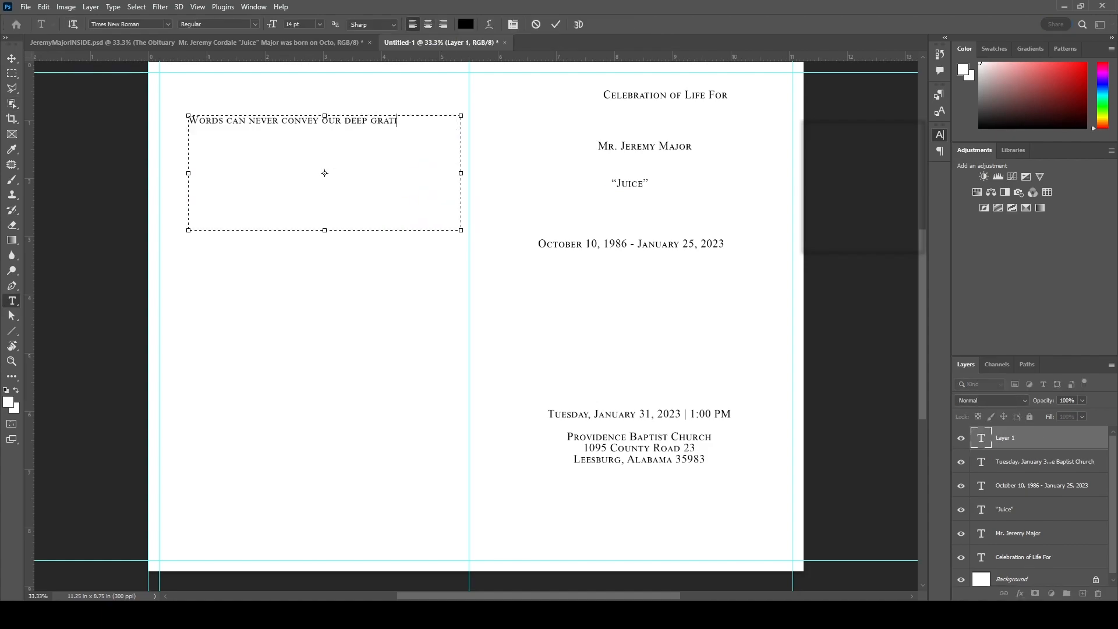
pyautogui.write('itude and appreciation for all the expressions of kind')
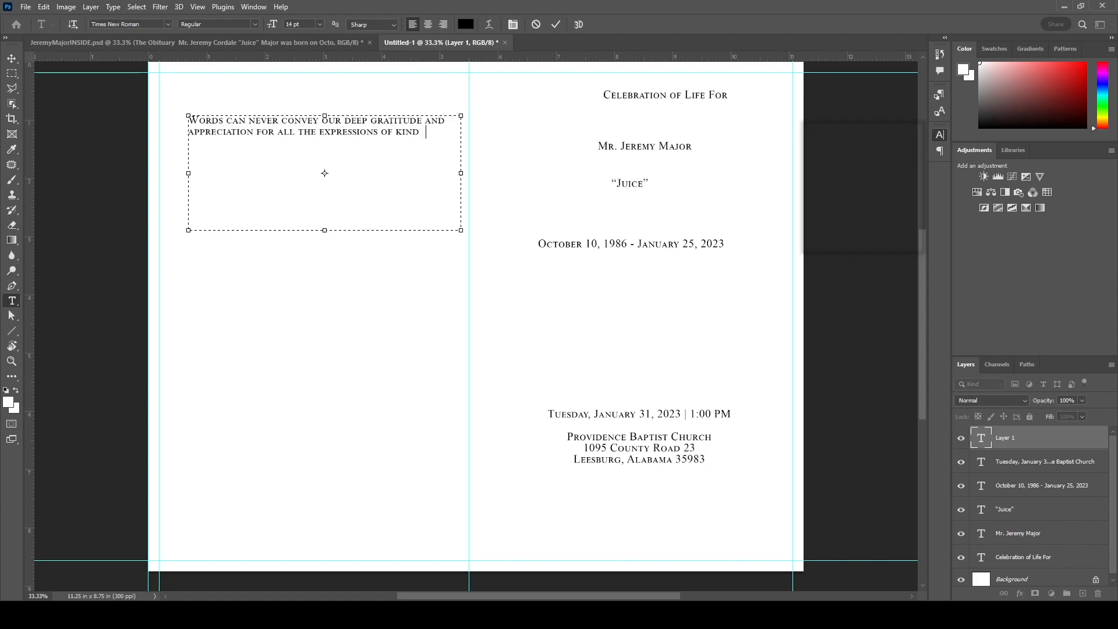
pyautogui.write('ness and sympathy shown to us during')
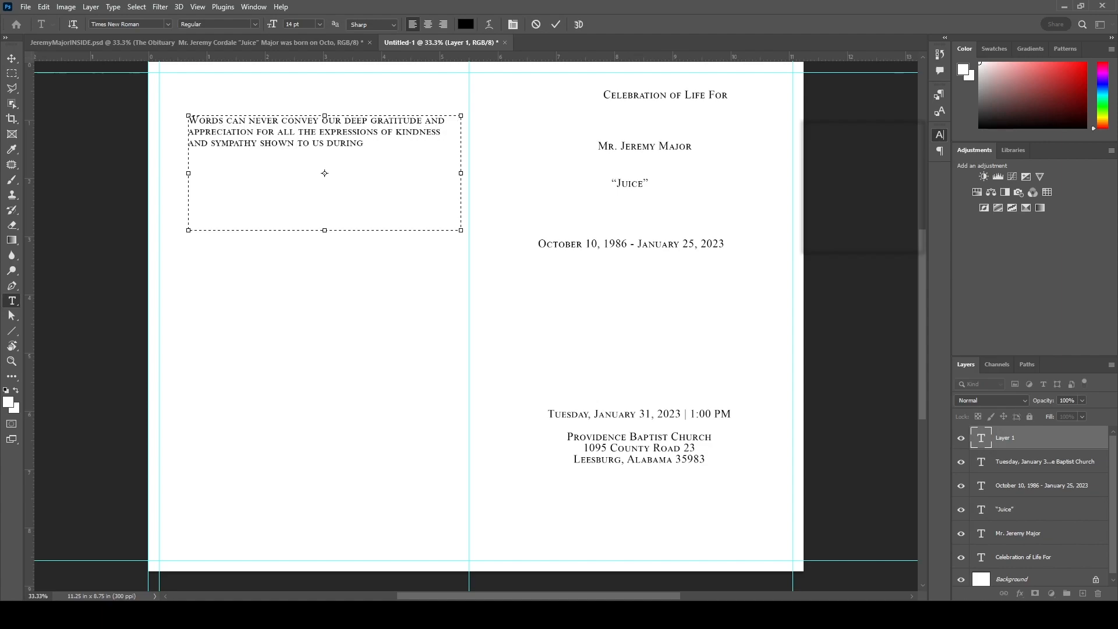
pyautogui.write(' our darkest hour.  ')
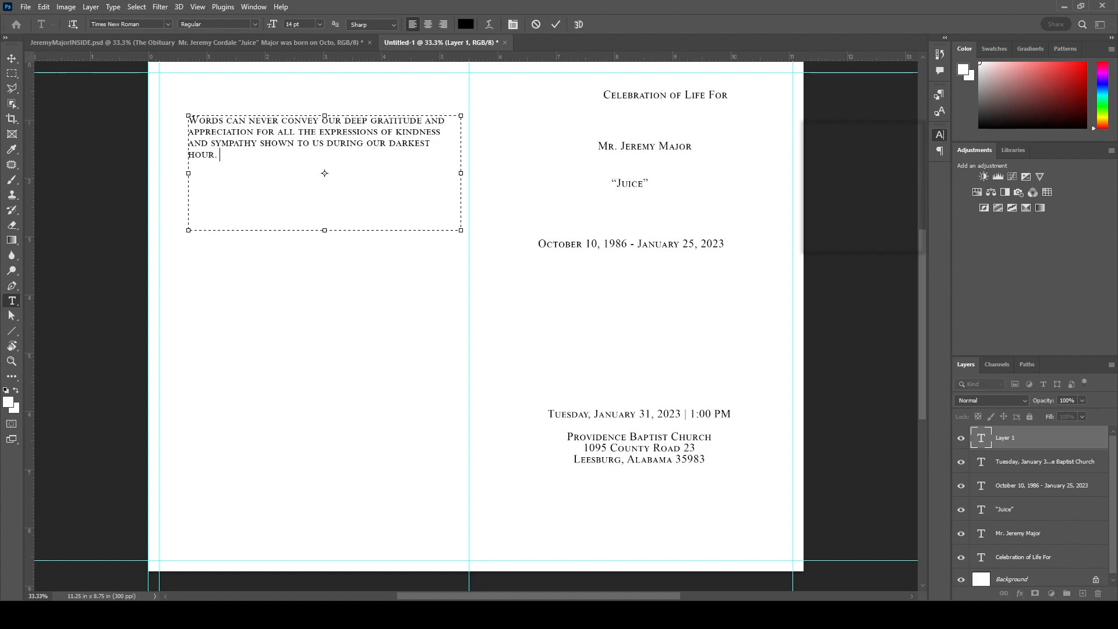
pyautogui.write('Your cards, calls and most ')
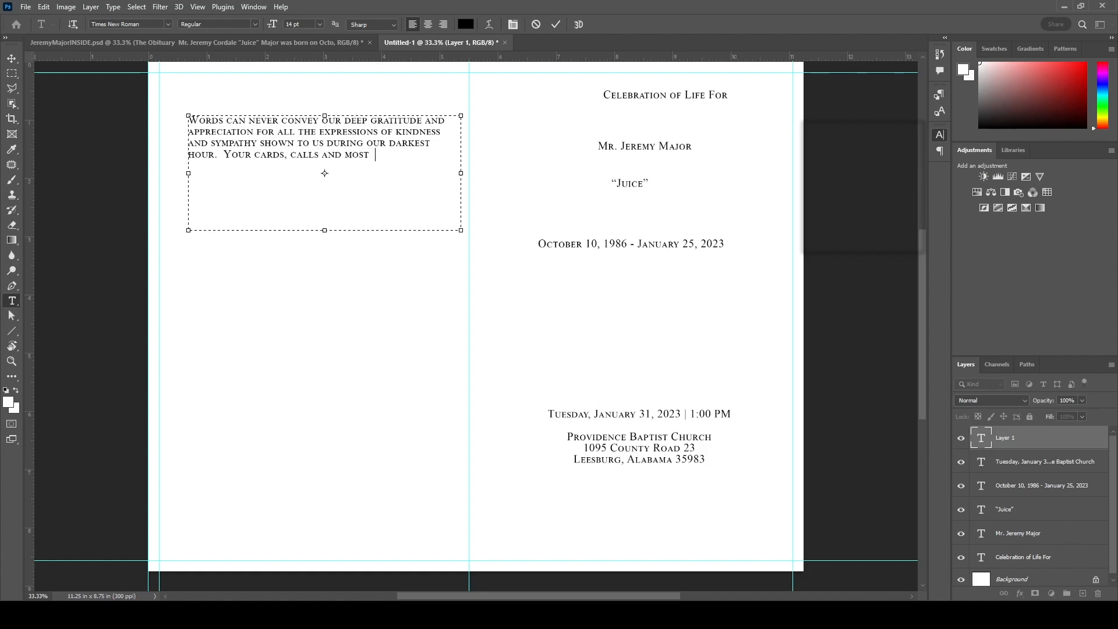
pyautogui.write('importantly your praye rs')
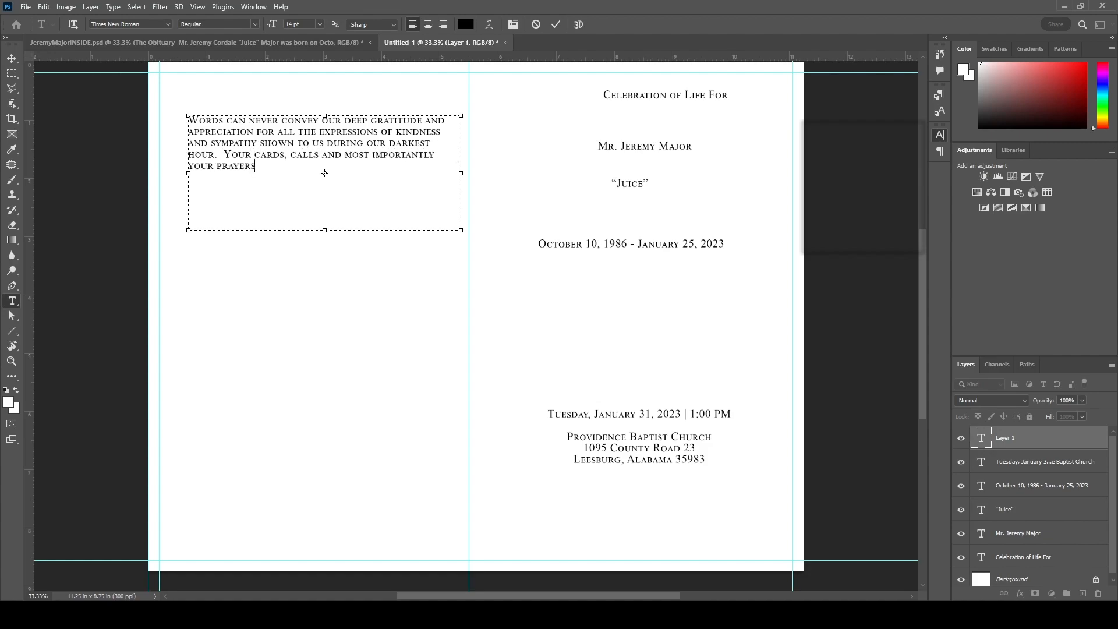
pyautogui.write(' will serve to brighten the lonely days ahead')
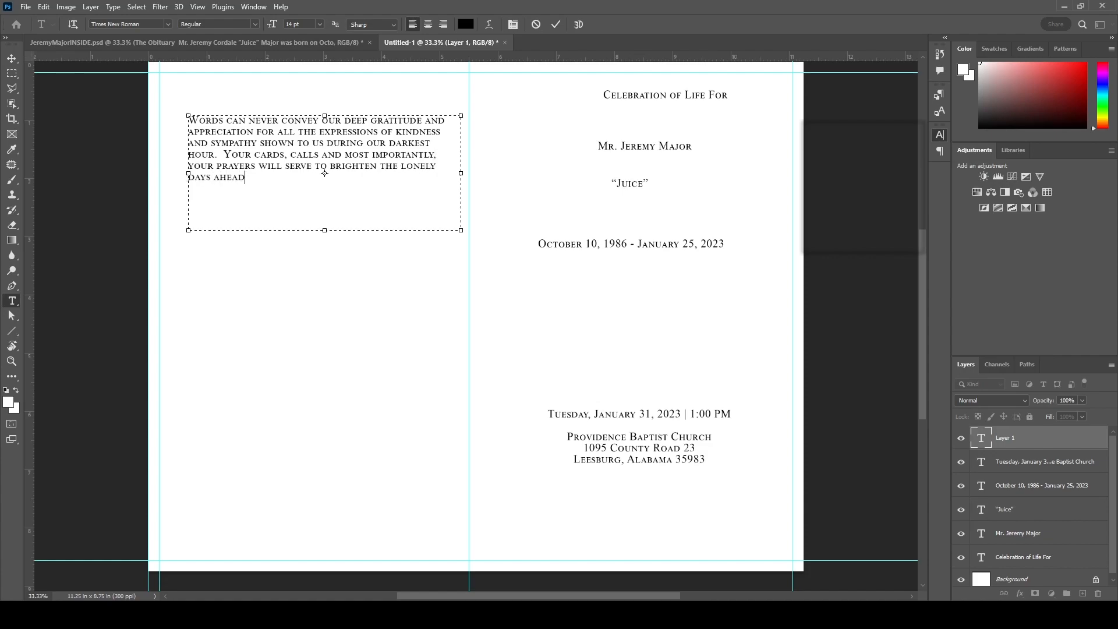
pyautogui.write('.  We thank you from the depths of our hearts.')
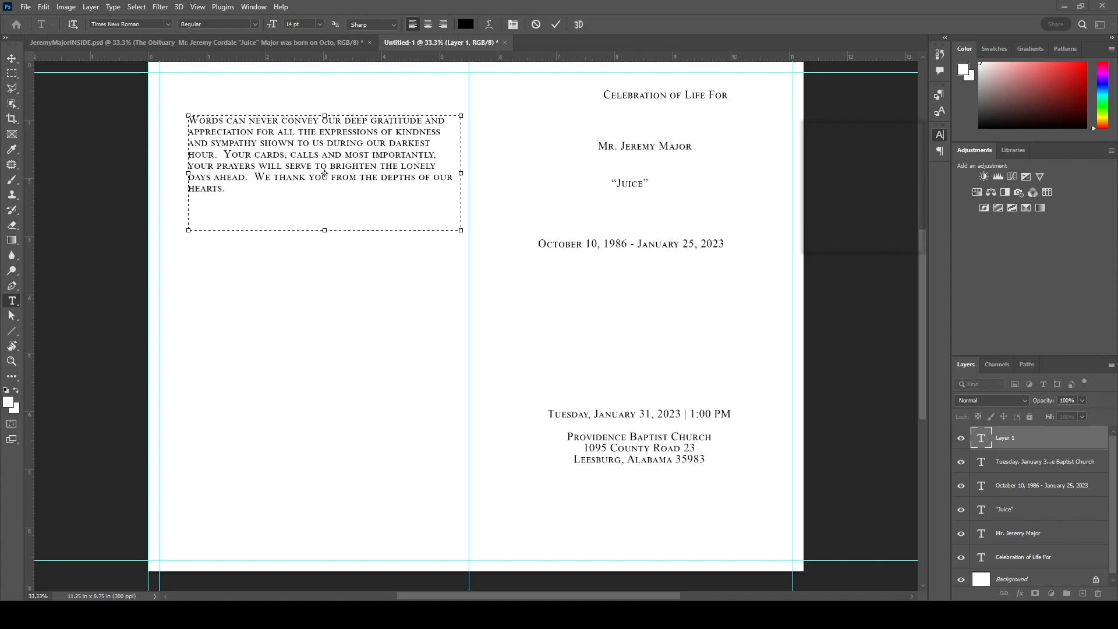
# - Finish the paragraph thanking Pro Health Home Care, Regional Wound Care and the ambulance service, then widen its box
pyautogui.click(1081, 6)
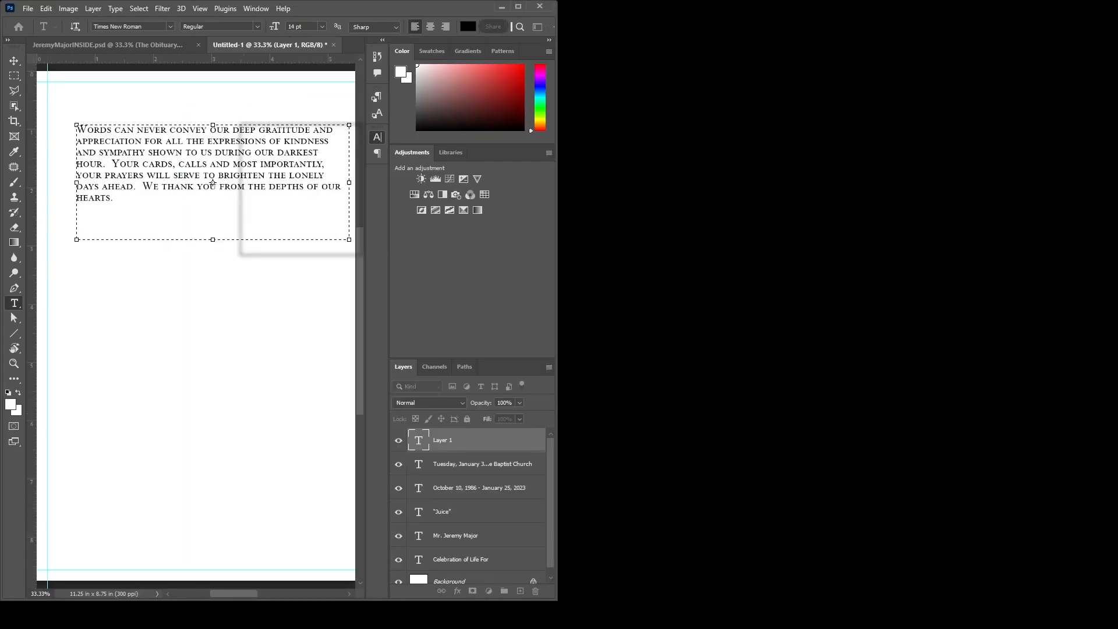
pyautogui.write('A specail')
pyautogui.press('BackSpace')
pyautogui.press('BackSpace')
pyautogui.press('BackSpace')
pyautogui.write('ial')
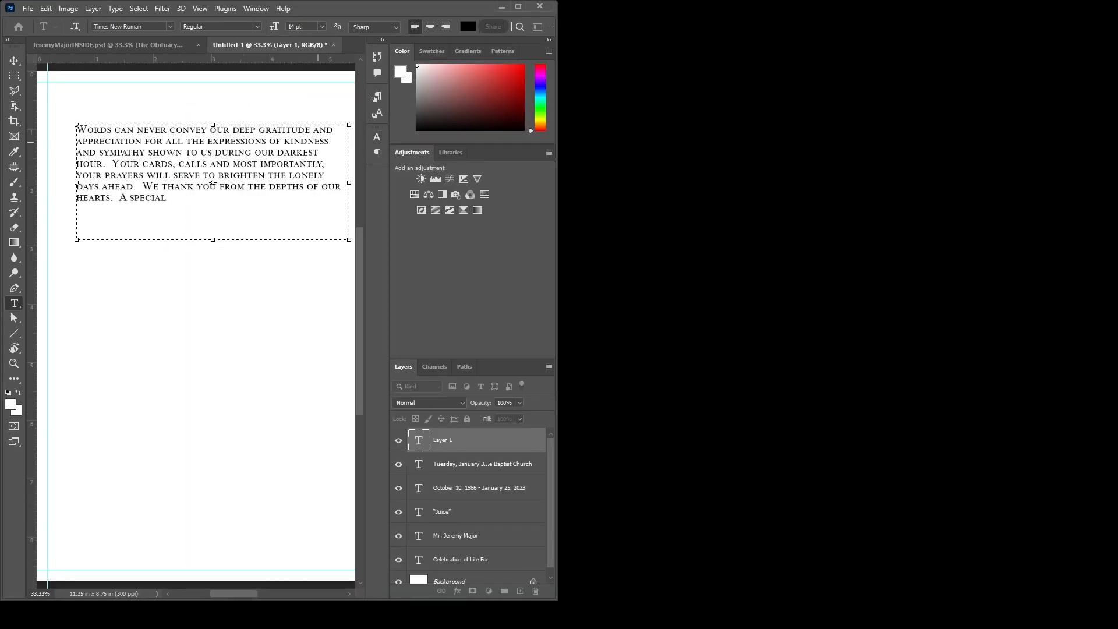
pyautogui.write('  thanks to Pro Health Home Care, Regional Wound Care, Sean a')
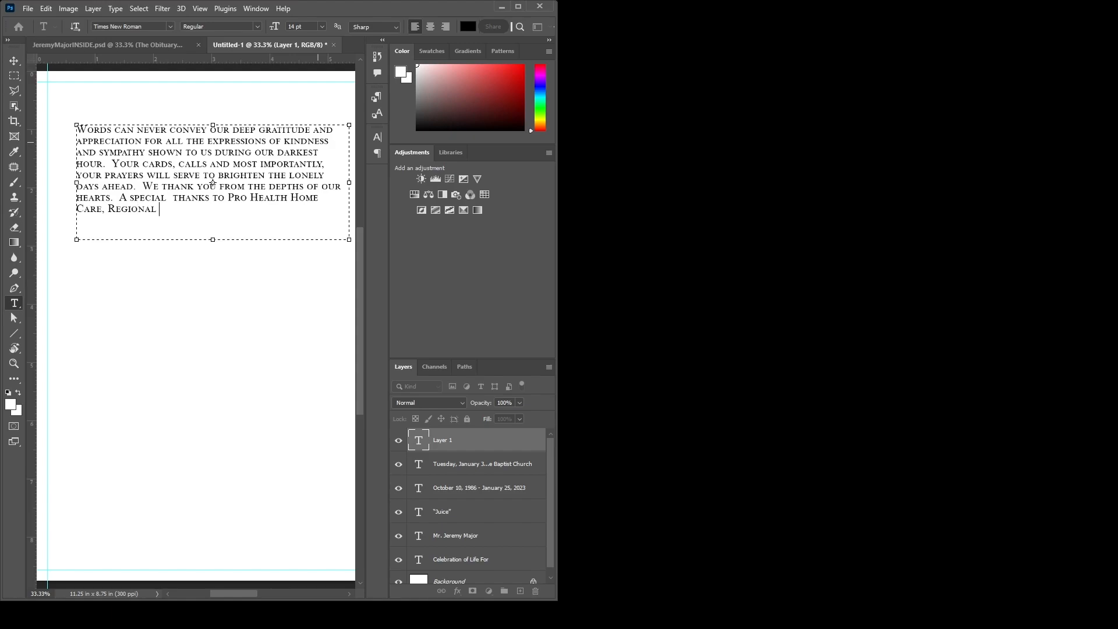
pyautogui.write('nd the Ambulance Service')
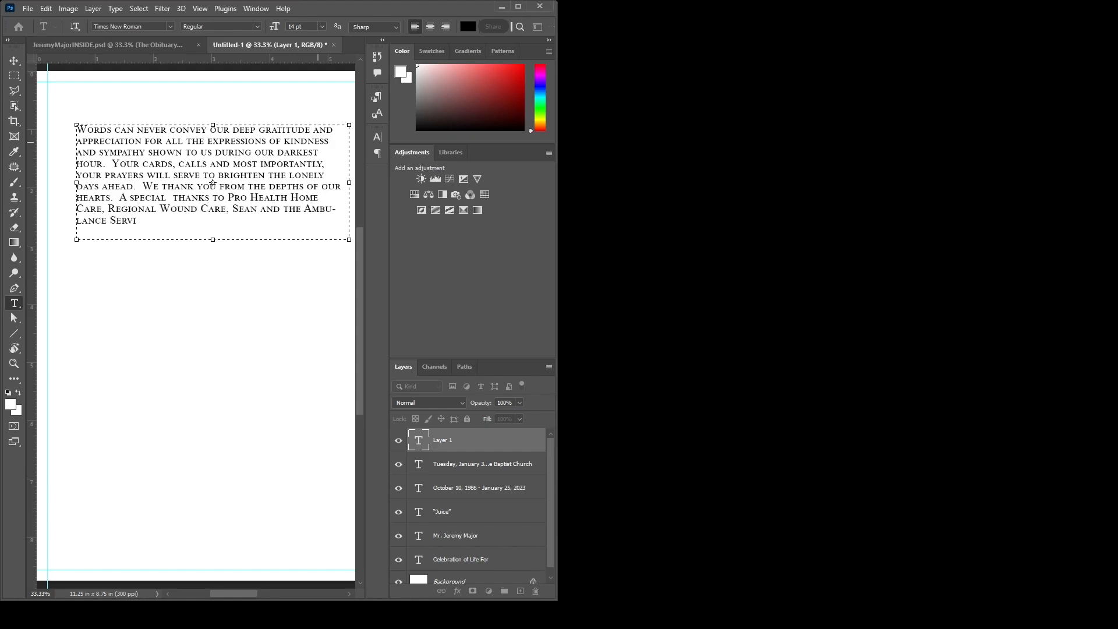
pyautogui.write('iew Wound Care')
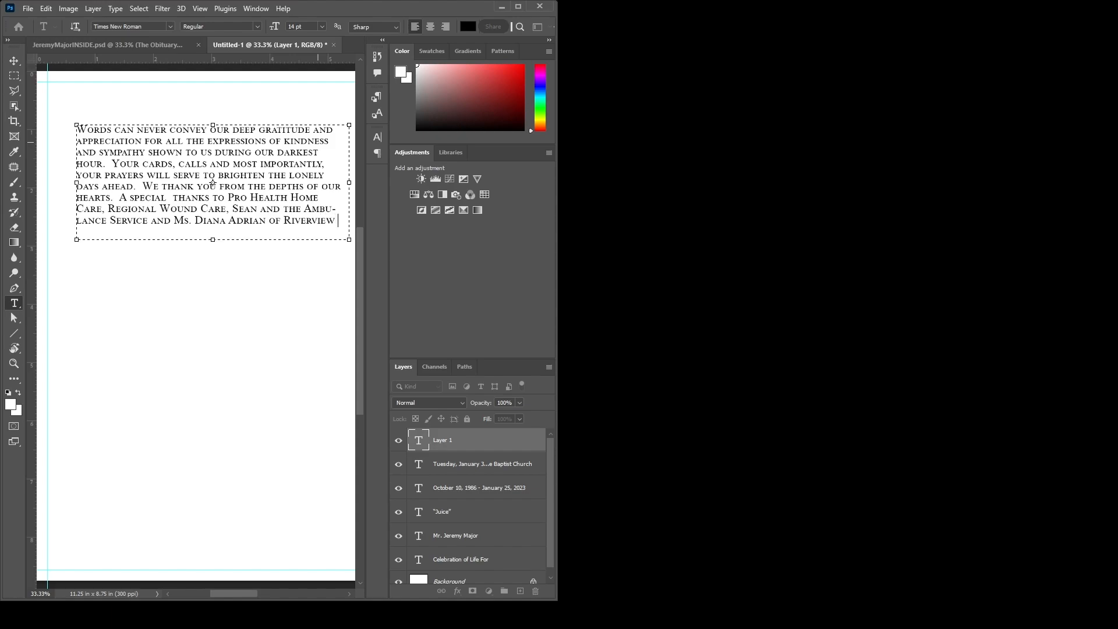
pyautogui.moveTo(77, 182); pyautogui.dragTo(55, 182)
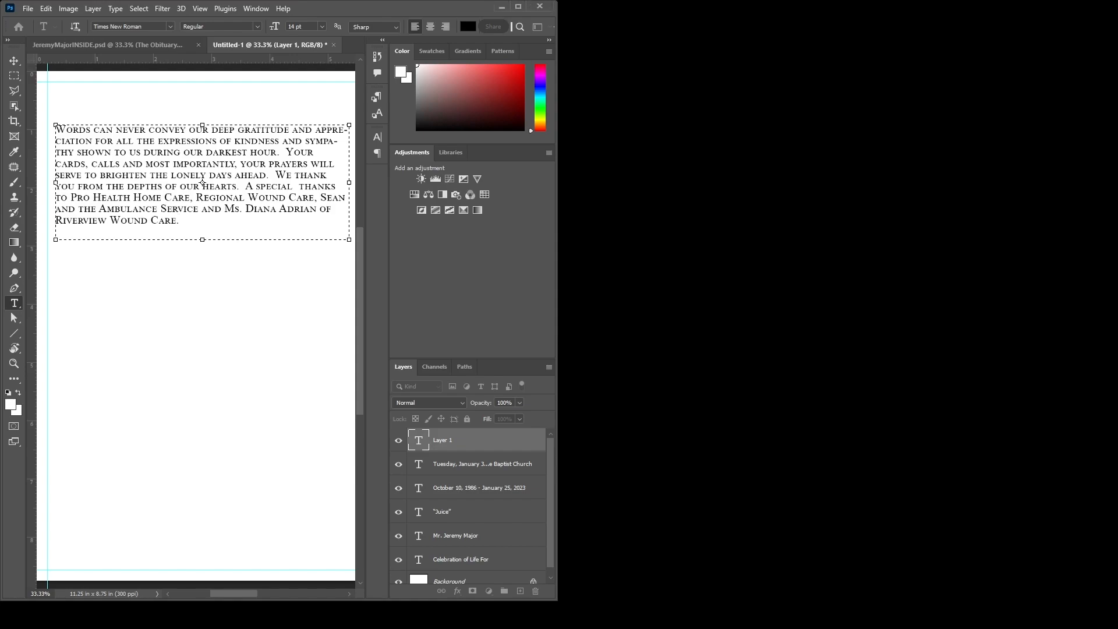
pyautogui.hotkey('ctrl', 'Return')
pyautogui.press('v')
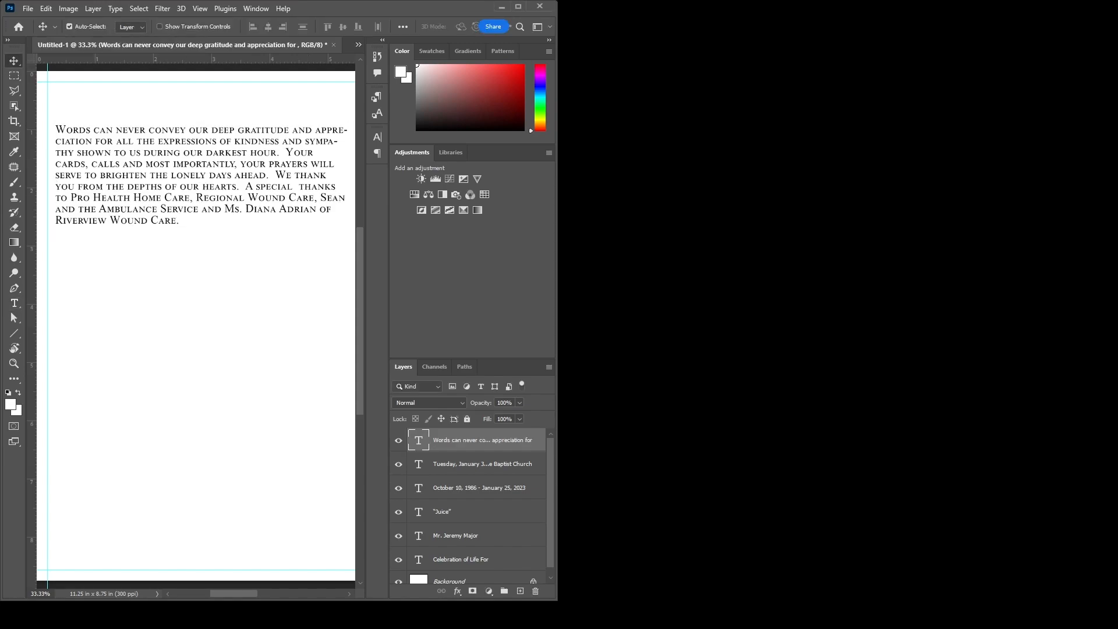
# - Bring up the inside-spread document and maximize its window to show the full spread
pyautogui.hotkey('ctrl', 'Tab')
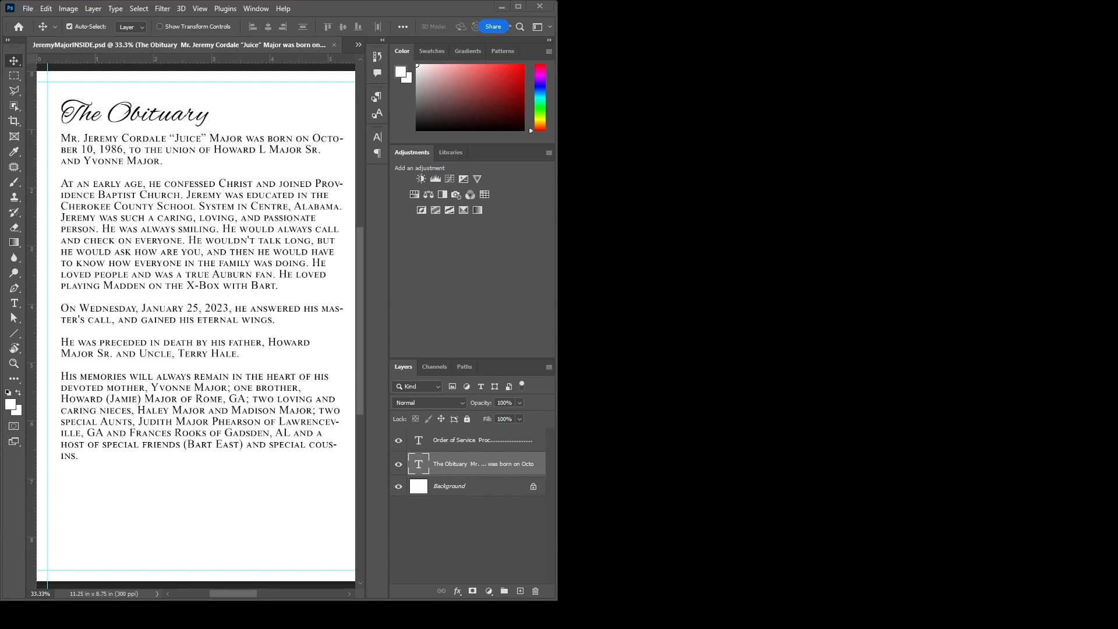
pyautogui.click(518, 7)
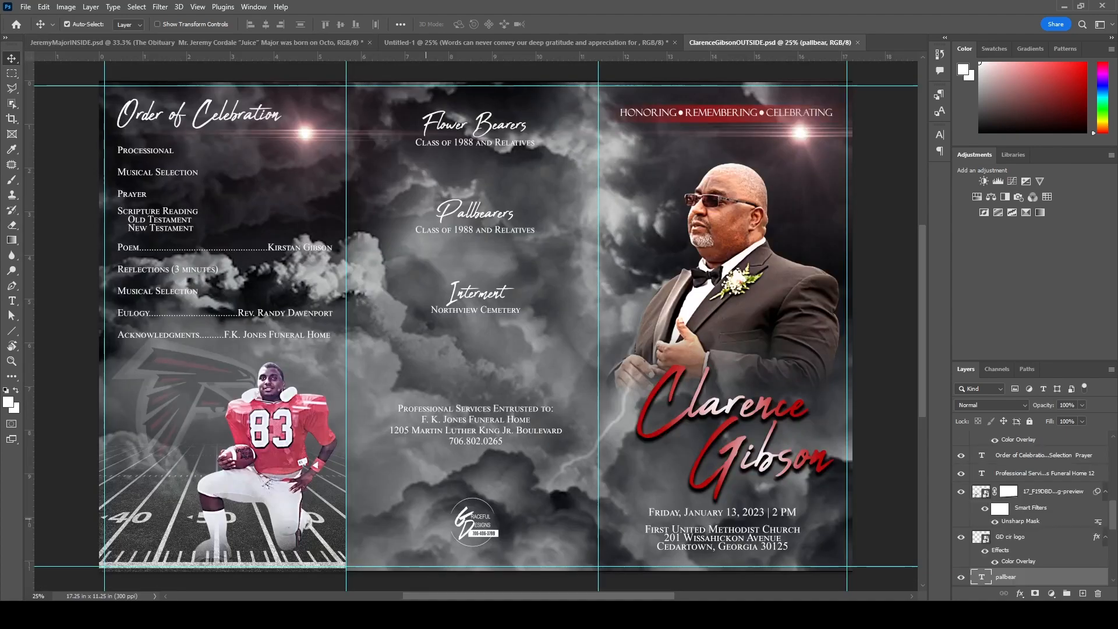
# - Close the finished outside spread and return to the Untitled-1 cover document
pyautogui.hotkey('ctrl', 'w')
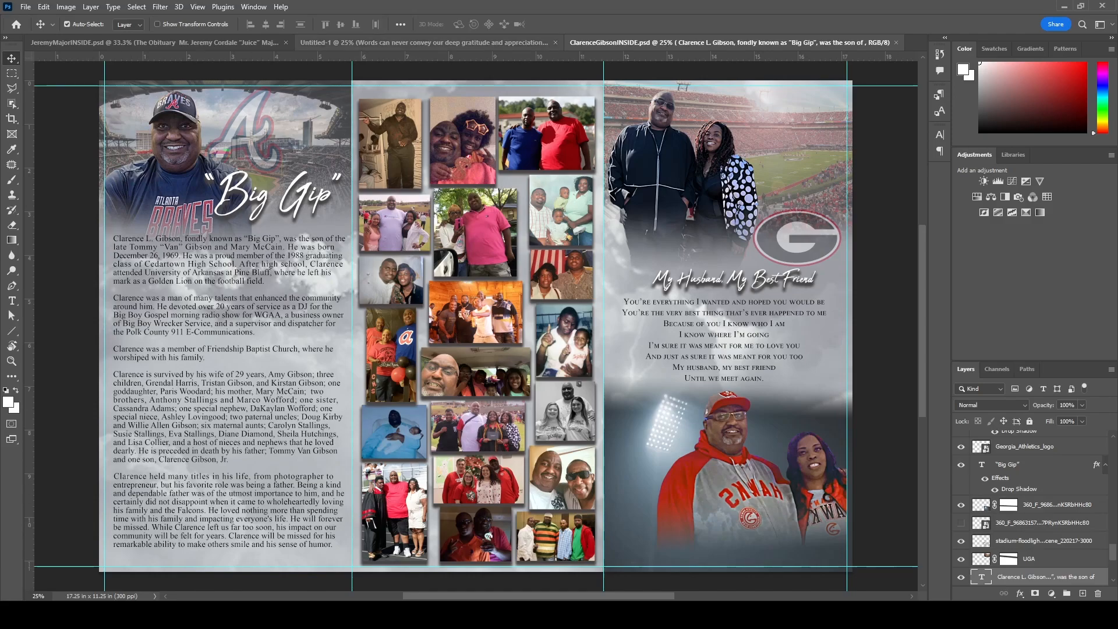
pyautogui.click(424, 42)
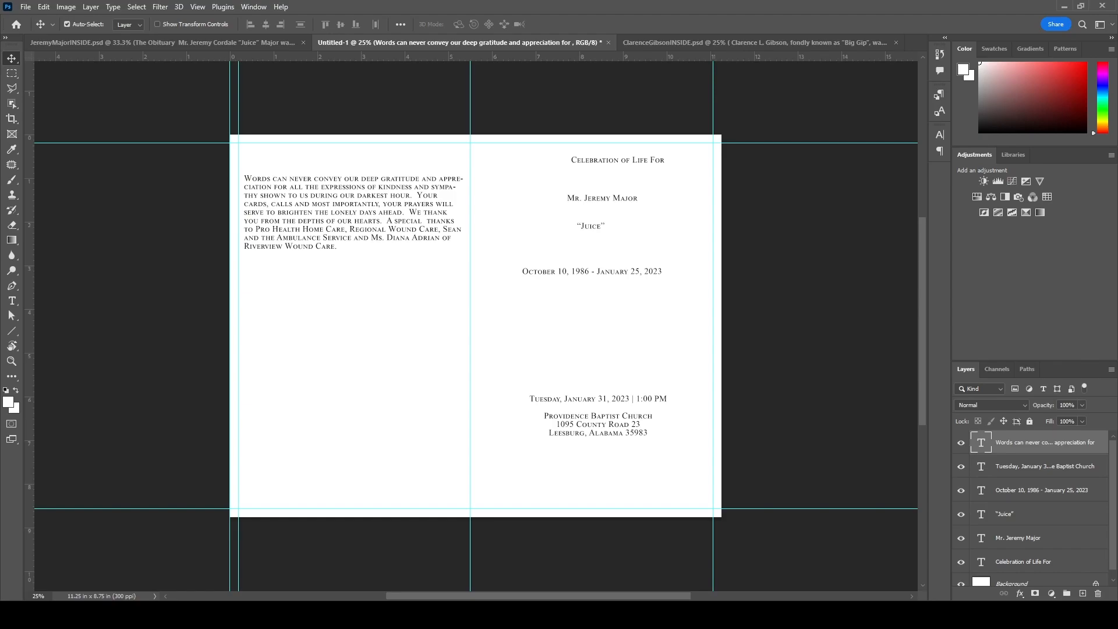
# - Scale and position the tigerFIELD.jpg stadium photo across the top of the right page
pyautogui.moveTo(439, 299); pyautogui.dragTo(351, 232)
pyautogui.moveTo(425, 332); pyautogui.dragTo(599, 254)
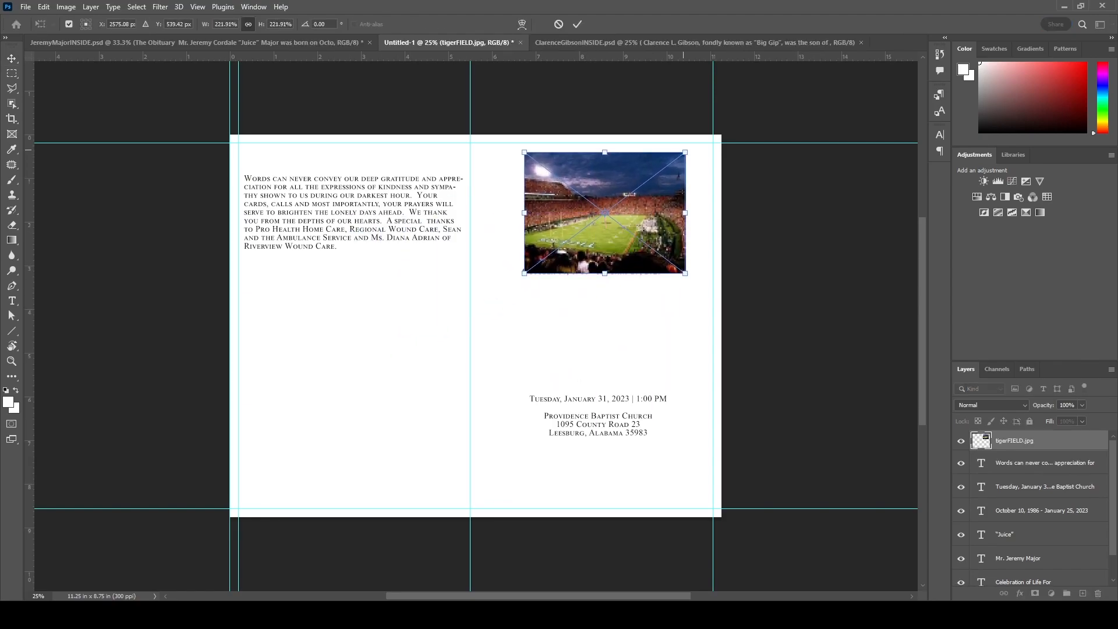
pyautogui.moveTo(524, 274); pyautogui.dragTo(469, 308)
pyautogui.moveTo(685, 153); pyautogui.dragTo(734, 116)
pyautogui.moveTo(654, 217); pyautogui.dragTo(657, 236)
pyautogui.press('Return')
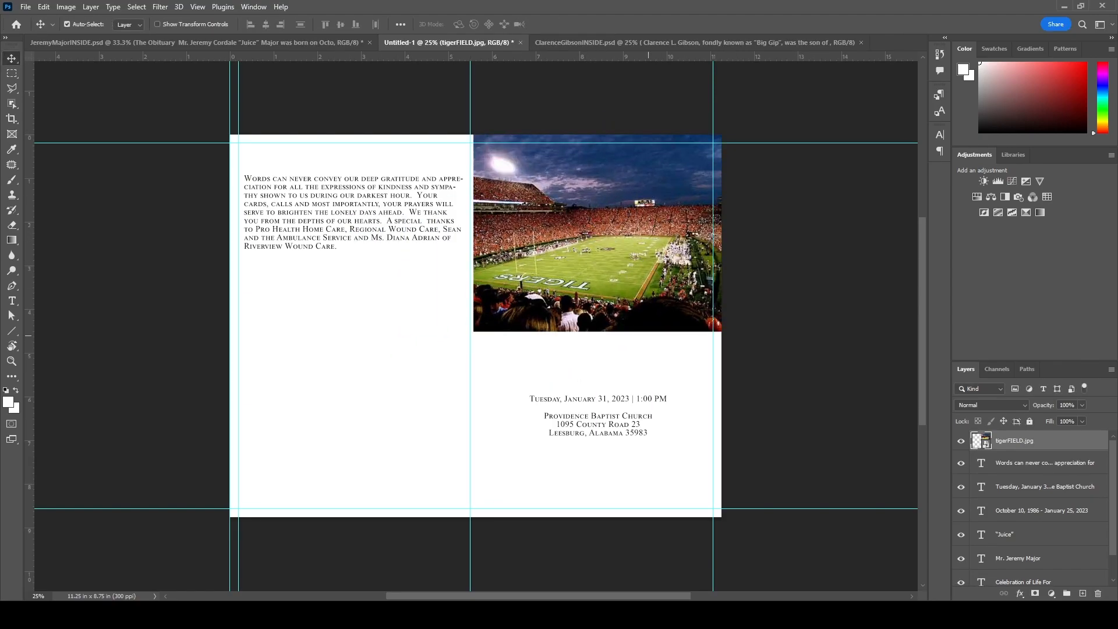
# - Reorder the photo layer under the text and move the church details, dates and nickname below it
pyautogui.moveTo(1015, 441); pyautogui.dragTo(1015, 546)
pyautogui.moveTo(600, 416); pyautogui.dragTo(604, 473)
pyautogui.moveTo(603, 270); pyautogui.dragTo(608, 416)
pyautogui.moveTo(611, 240); pyautogui.dragTo(591, 387)
pyautogui.moveTo(1004, 514); pyautogui.dragTo(1014, 570)
pyautogui.moveTo(1014, 484); pyautogui.dragTo(1014, 563)
# - Make the 'Celebration of Life For' heading white and enlarge it to 18 pt
pyautogui.click(1023, 533)
pyautogui.press('t')
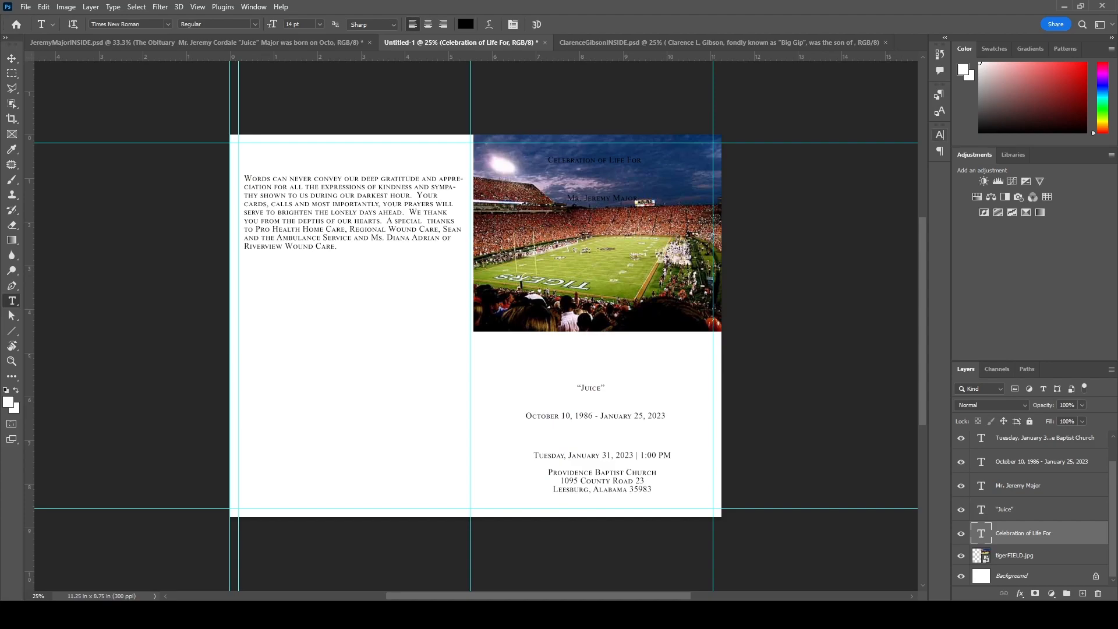
pyautogui.hotkey('alt', 'BackSpace')
pyautogui.hotkey('ctrl', 'shift', '.')
pyautogui.hotkey('ctrl', 'shift', '.')
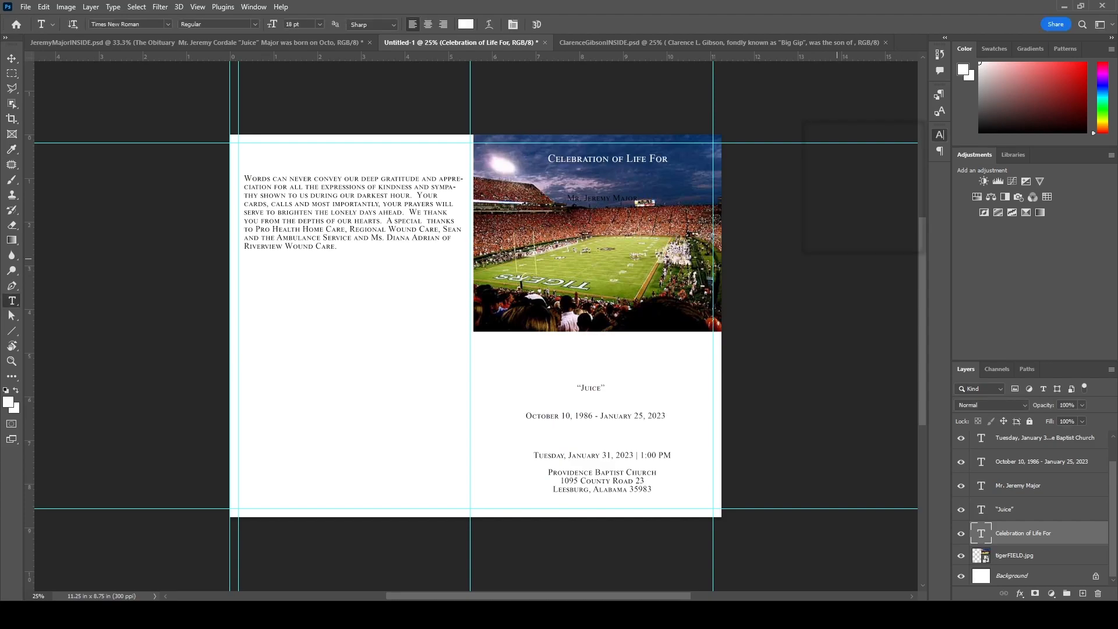
# - Set the name in Alex Brush at about 30 pt and move it below the photo
pyautogui.click(1018, 486)
pyautogui.click(839, 144)
pyautogui.hotkey('ctrl', 'shift', '.')
pyautogui.hotkey('ctrl', 'shift', '.')
pyautogui.hotkey('ctrl', 'shift', '.')
pyautogui.hotkey('ctrl', 'shift', '.')
pyautogui.hotkey('ctrl', 'shift', '.')
pyautogui.hotkey('ctrl', 'shift', '.')
pyautogui.hotkey('ctrl', 'shift', '.')
pyautogui.hotkey('ctrl', 'shift', '.')
pyautogui.press('v')
pyautogui.moveTo(678, 197); pyautogui.dragTo(622, 374)
# - Mask the stadium photo and fade its bottom edge into white with a linear gradient
pyautogui.click(1014, 555)
pyautogui.click(1035, 593)
pyautogui.press('g')
pyautogui.moveTo(594, 335); pyautogui.dragTo(592, 271)
pyautogui.hotkey('ctrl', 'z')
pyautogui.click(137, 25)
pyautogui.moveTo(594, 333); pyautogui.dragTo(594, 273)
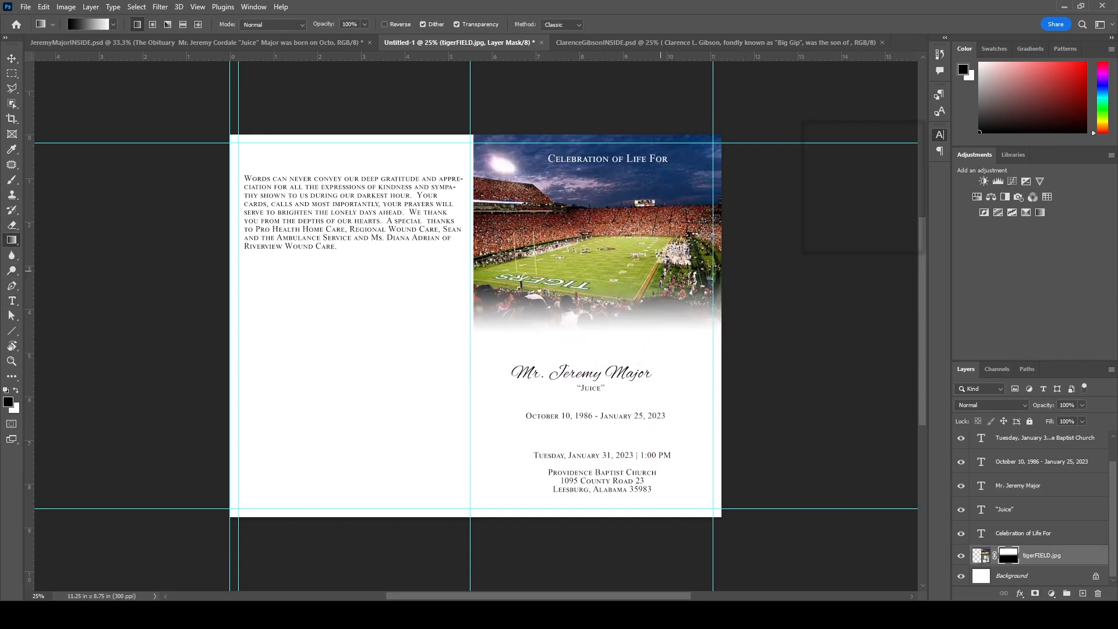
pyautogui.hotkey('ctrl', 'z')
pyautogui.moveTo(650, 329); pyautogui.dragTo(650, 296)
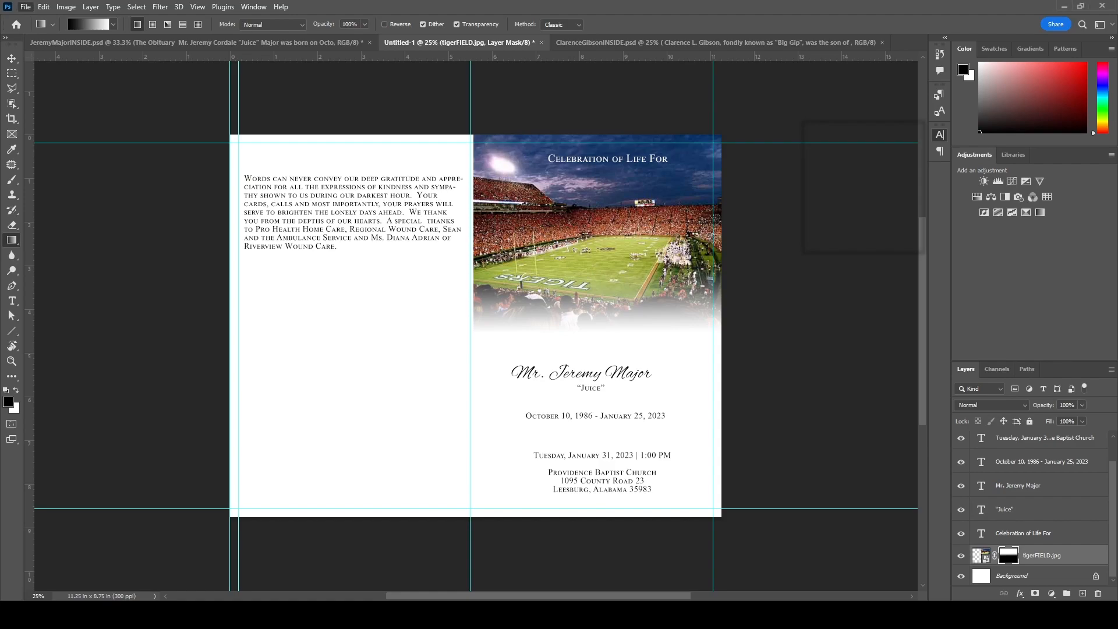
# - Place the cut-out portrait on the front cover, scaled to about 71%
pyautogui.moveTo(419, 381); pyautogui.dragTo(326, 385)
pyautogui.press('Return')
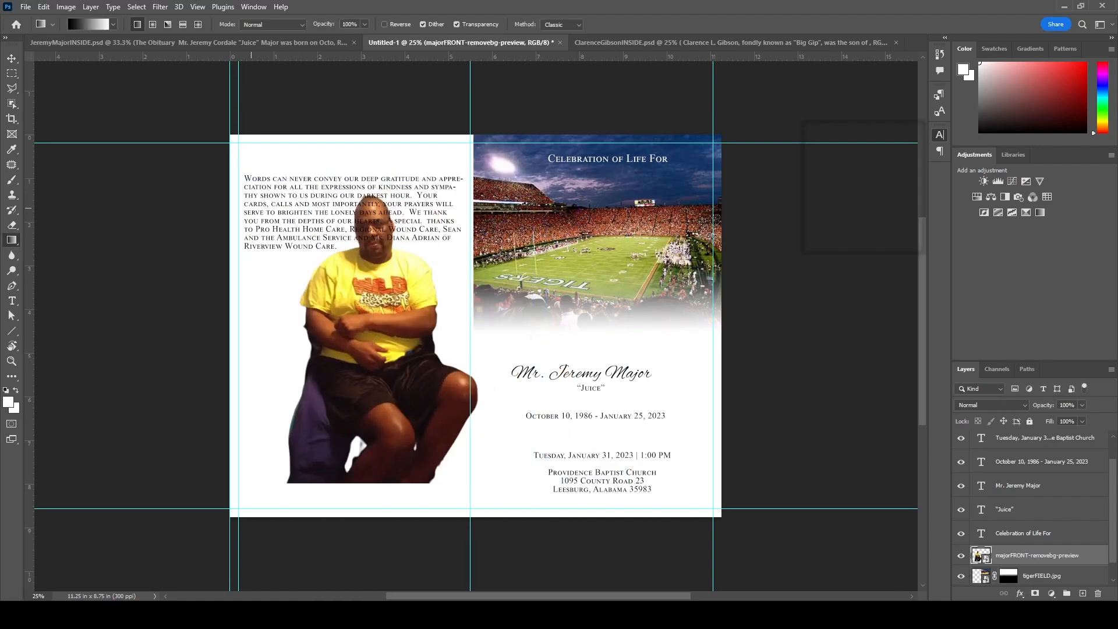
pyautogui.press('v')
pyautogui.moveTo(386, 309); pyautogui.dragTo(607, 277)
pyautogui.hotkey('ctrl', 't')
pyautogui.moveTo(784, 481); pyautogui.dragTo(690, 386)
pyautogui.moveTo(591, 279); pyautogui.dragTo(639, 317)
pyautogui.press('Return')
# - Mask the portrait and fade out its lower half with a black-to-white gradient
pyautogui.click(1035, 593)
pyautogui.press('g')
pyautogui.press('d')
pyautogui.moveTo(626, 453); pyautogui.dragTo(625, 358)
# - Softly erase the portrait's lower body and legs, adjusting eraser opacity and brush size
pyautogui.click(983, 557)
pyautogui.press('e')
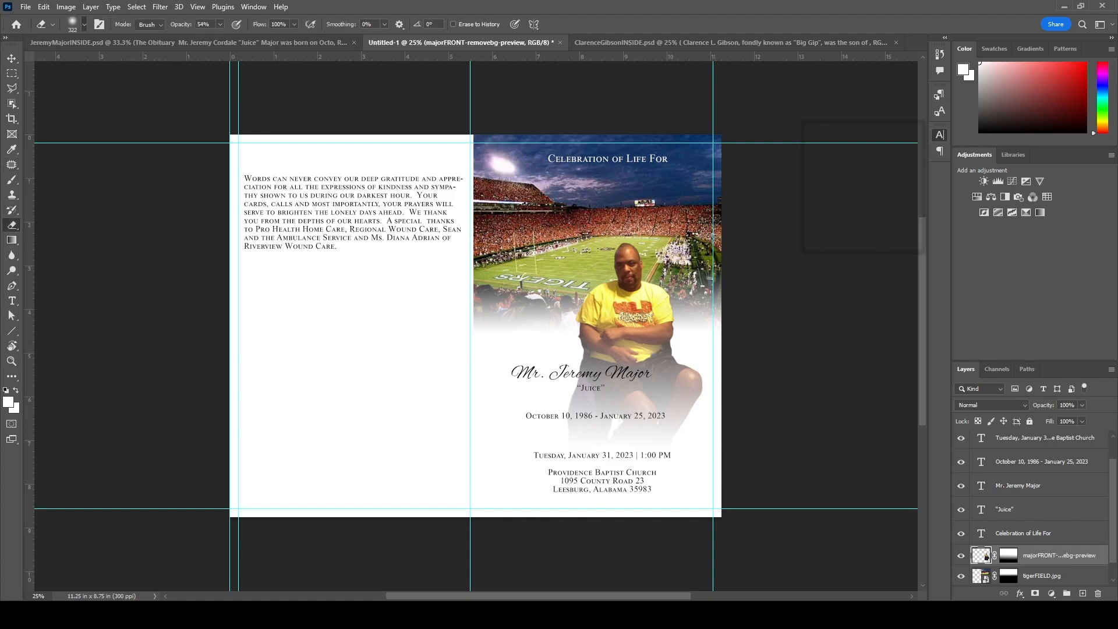
pyautogui.moveTo(682, 411); pyautogui.dragTo(558, 402)
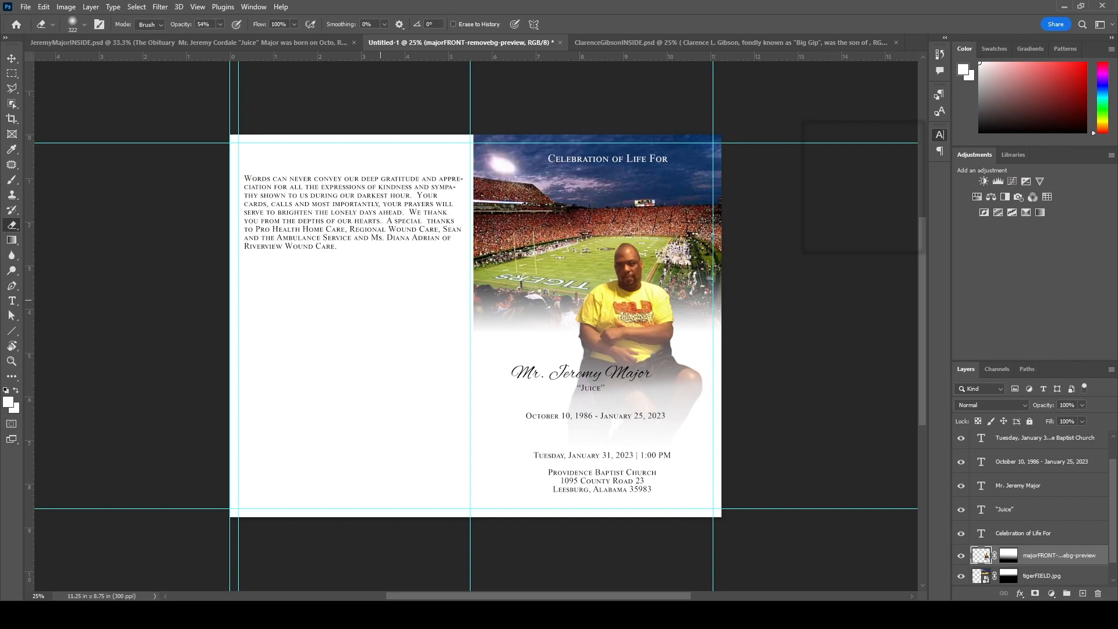
pyautogui.press('8')
pyautogui.press('6')
pyautogui.press('[')
pyautogui.press('[')
pyautogui.press('[')
pyautogui.press('4')
pyautogui.press('5')
pyautogui.press(']')
pyautogui.press(']')
pyautogui.press(']')
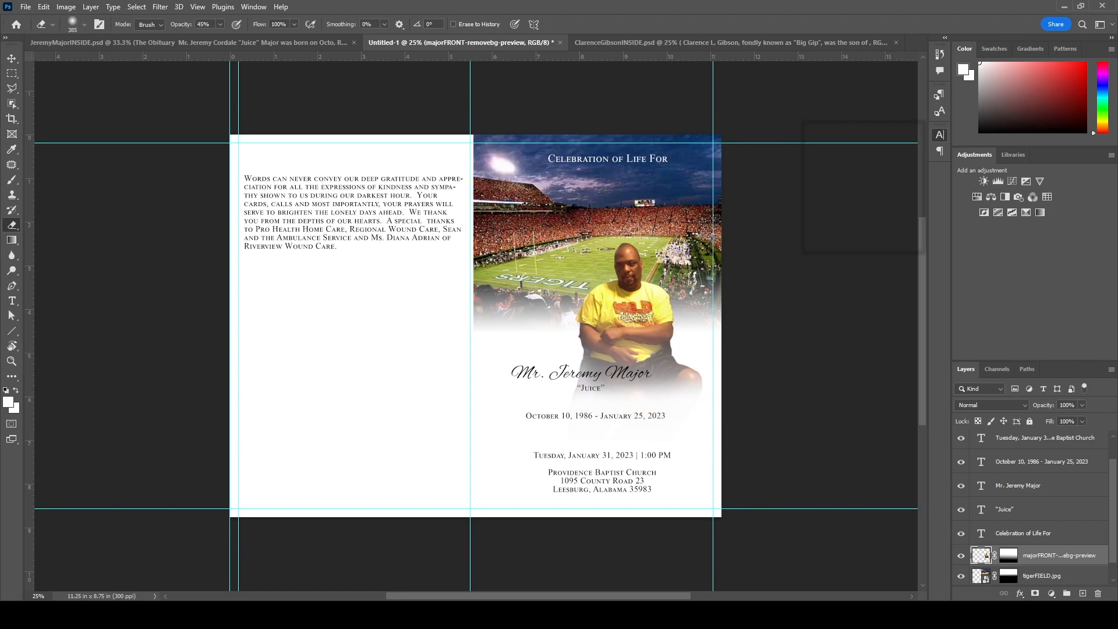
# - Set the stadium photo to 74% opacity and nudge the portrait up and right
pyautogui.press('v')
pyautogui.click(1042, 575)
pyautogui.press('7')
pyautogui.press('4')
pyautogui.moveTo(626, 303); pyautogui.dragTo(635, 271)
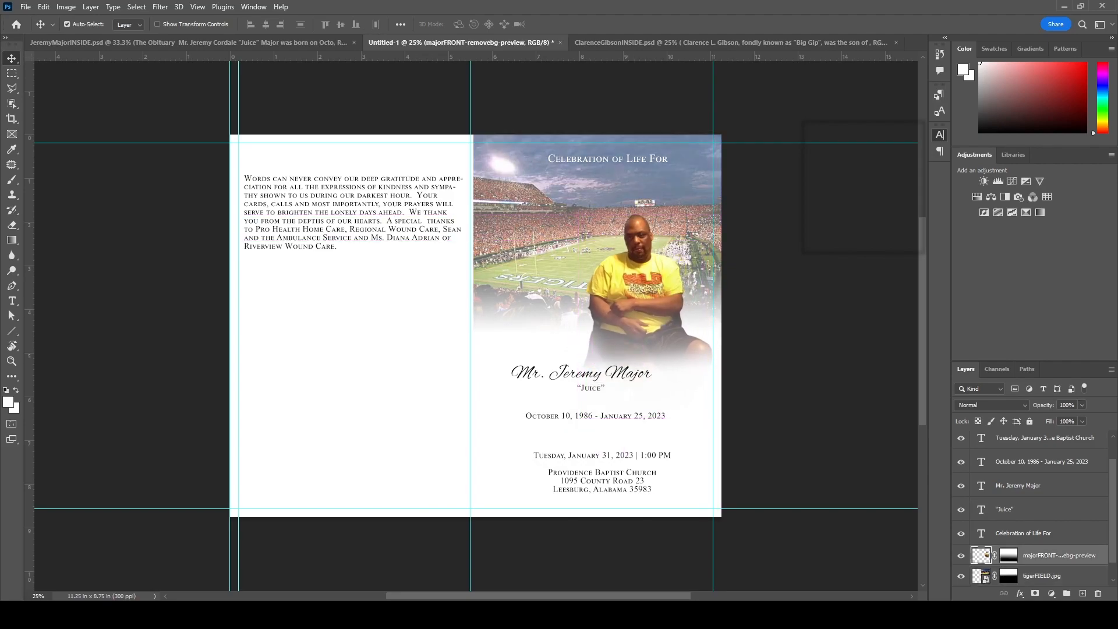
pyautogui.hotkey('ctrl', 'o')
# - Open the AU logo image and sample its navy colour with the Eyedropper
pyautogui.doubleClick(358, 124)
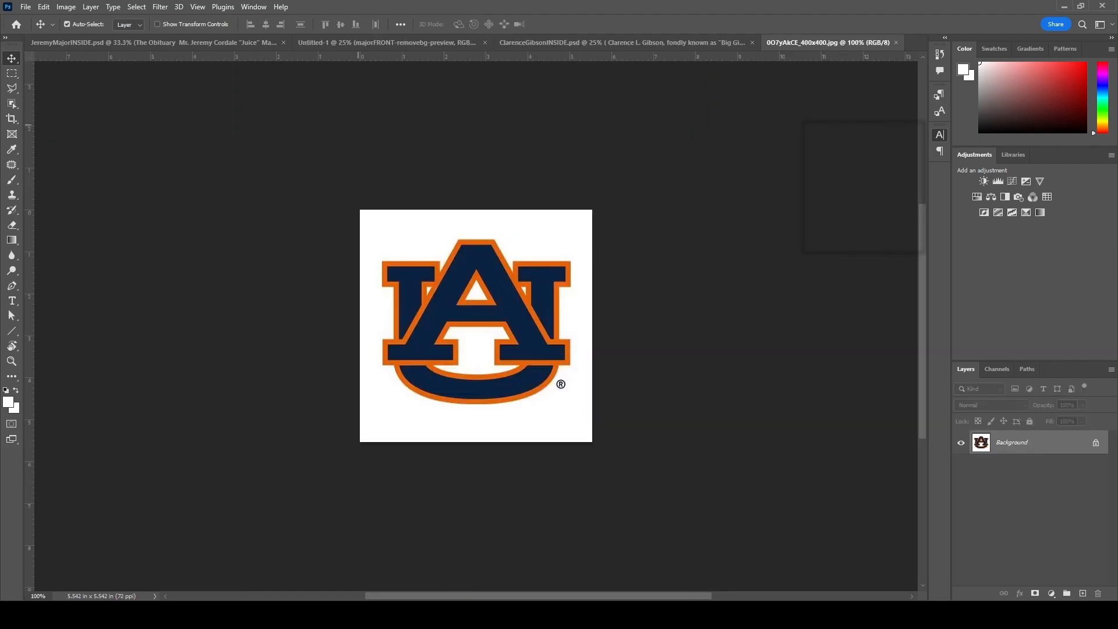
pyautogui.click(1096, 443)
pyautogui.press('i')
pyautogui.click(501, 314)
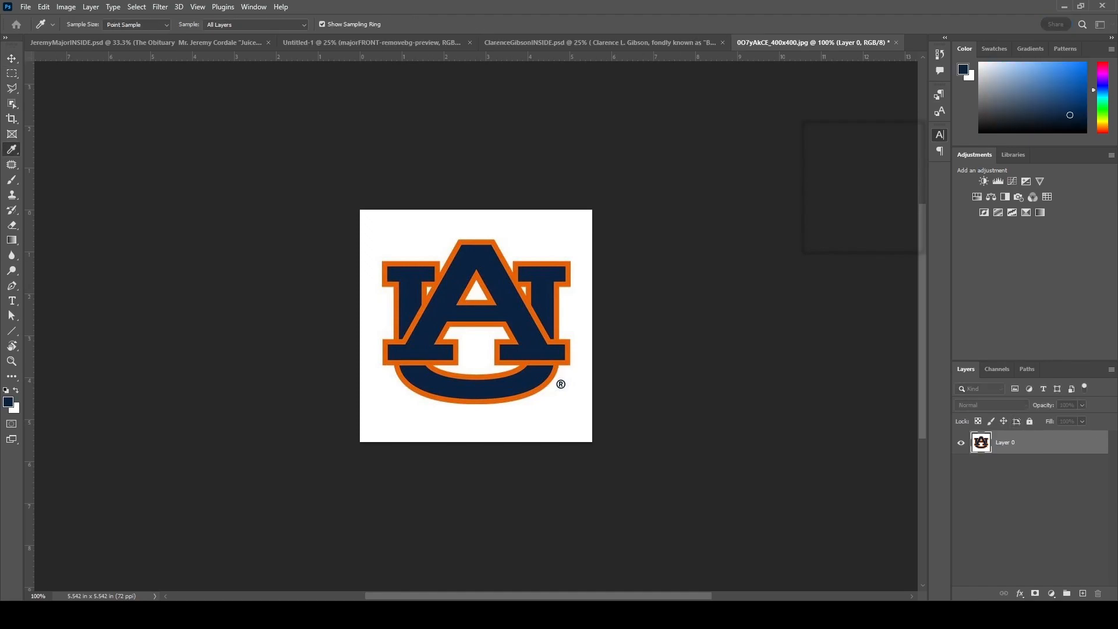
# - In the cover, add a layer above the background and fill a marquee rectangle with navy
pyautogui.press('v')
pyautogui.click(372, 42)
pyautogui.scroll(-2, 1037, 512)
pyautogui.click(1037, 575)
pyautogui.click(1083, 593)
pyautogui.press('m')
pyautogui.moveTo(256, 292); pyautogui.dragTo(462, 474)
pyautogui.press('i')
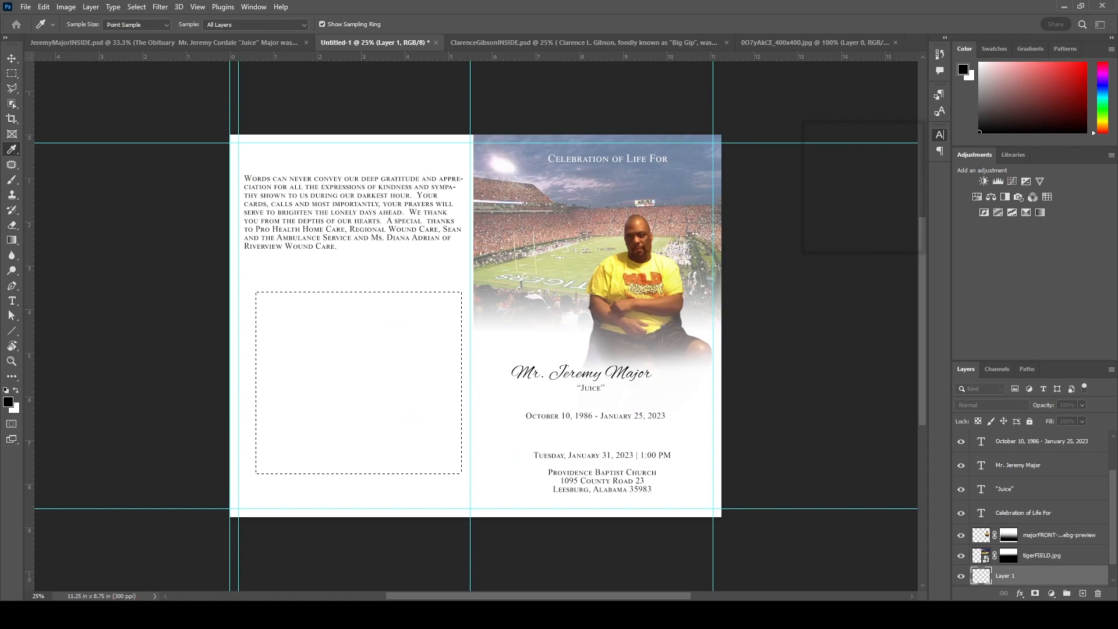
pyautogui.press('m')
pyautogui.hotkey('alt', 'BackSpace')
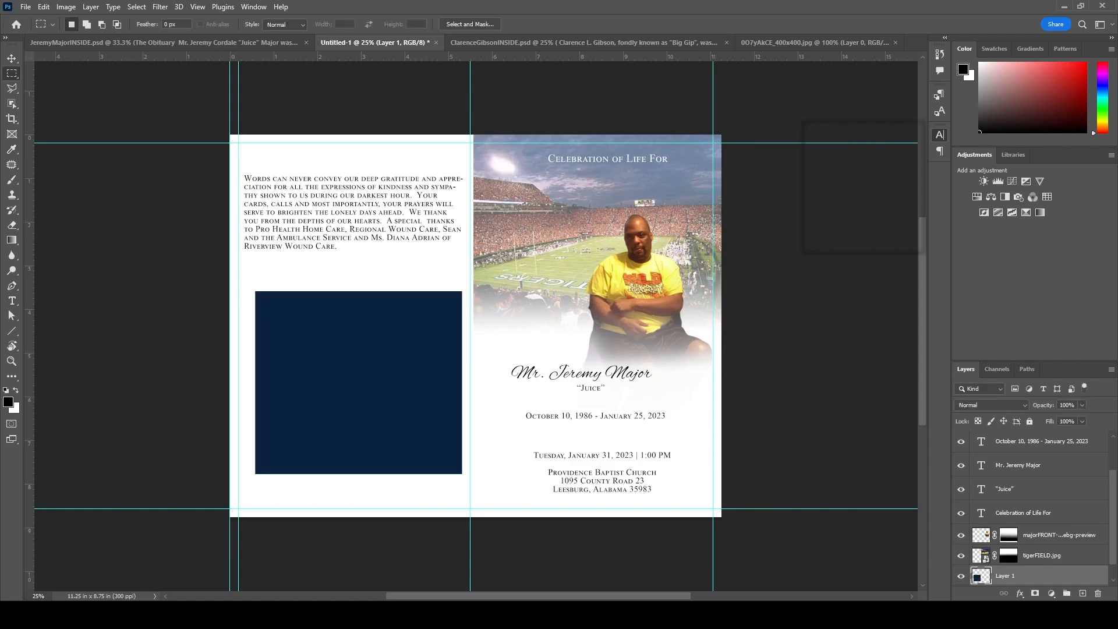
# - Transform the navy rectangle to cover the whole front page from top guide to bottom
pyautogui.hotkey('ctrl', 't')
pyautogui.moveTo(462, 292); pyautogui.dragTo(602, 167)
pyautogui.moveTo(388, 413); pyautogui.dragTo(508, 382)
pyautogui.moveTo(374, 289); pyautogui.dragTo(409, 289)
pyautogui.moveTo(566, 150); pyautogui.dragTo(566, 134)
pyautogui.moveTo(409, 281); pyautogui.dragTo(473, 280)
pyautogui.moveTo(592, 426); pyautogui.dragTo(593, 517)
pyautogui.press('Return')
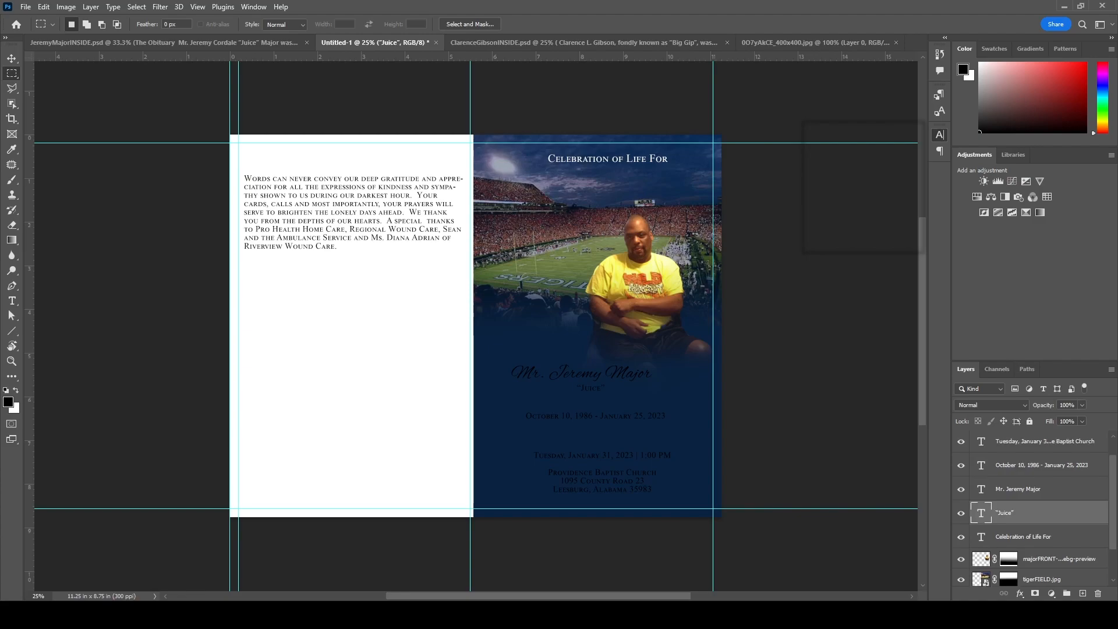
# - Enlarge the script name to 36 pt and re-centre it on the cover
pyautogui.press('i')
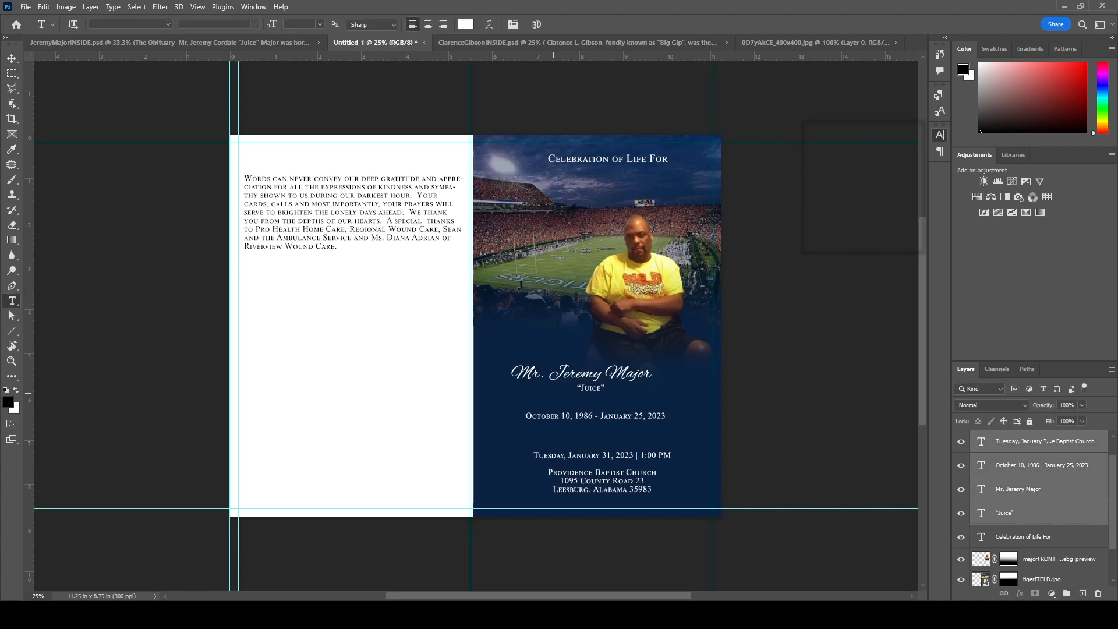
pyautogui.click(12, 58)
pyautogui.moveTo(619, 372); pyautogui.dragTo(624, 362)
pyautogui.click(615, 373)
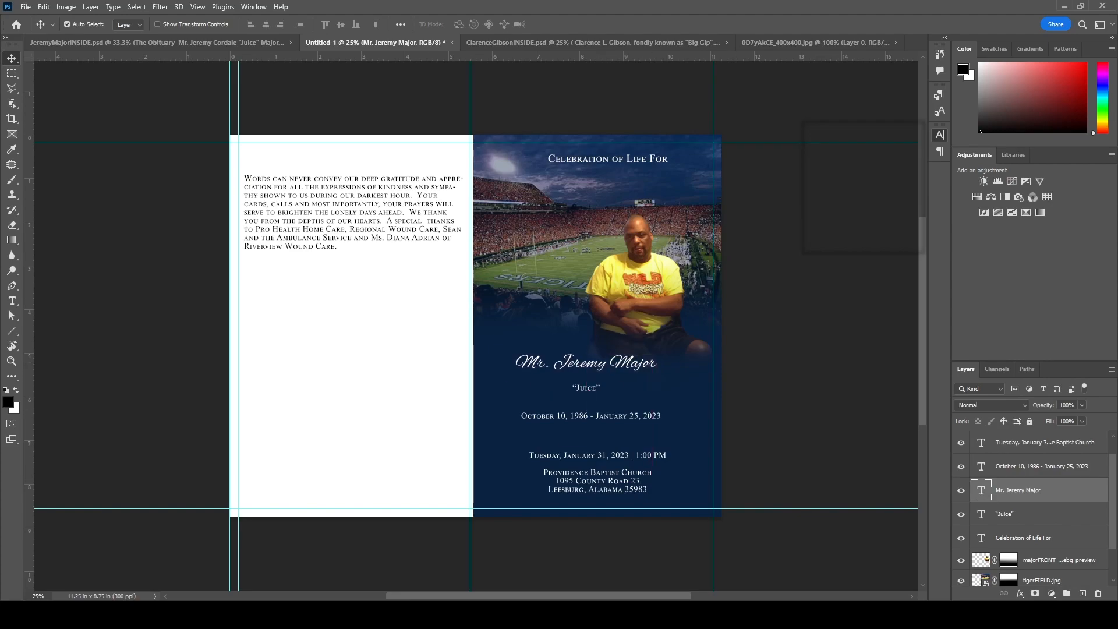
pyautogui.press('t')
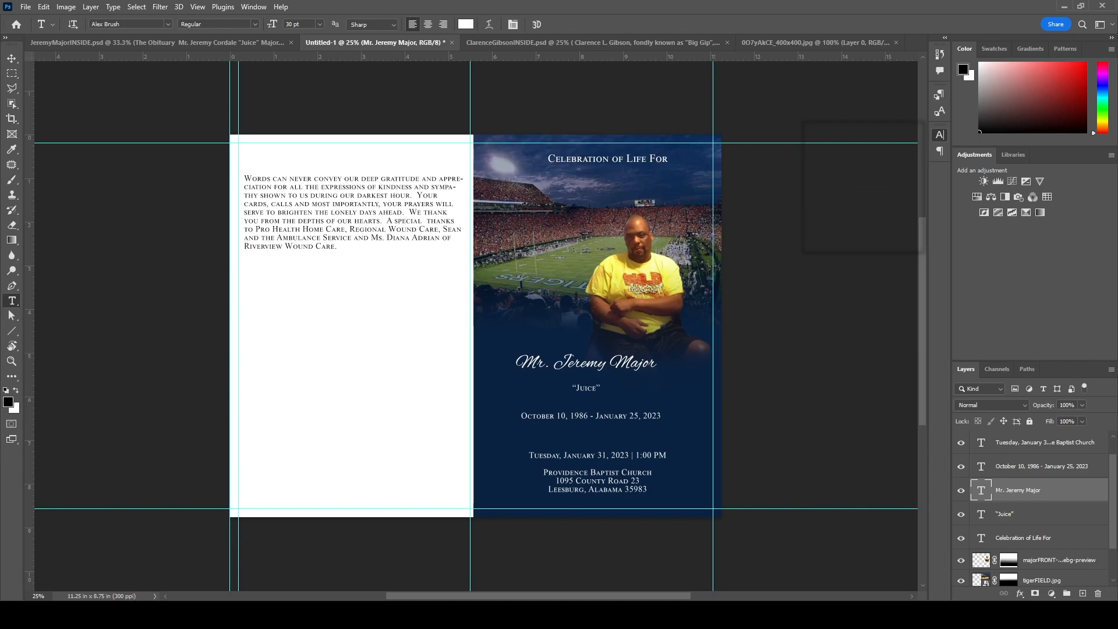
pyautogui.press('Return')
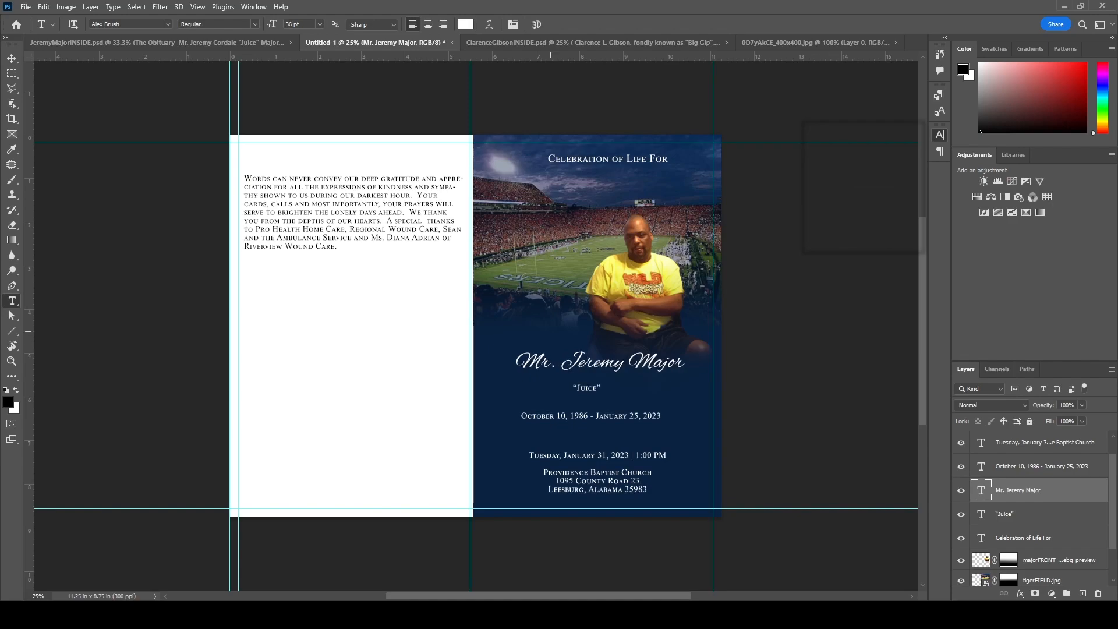
pyautogui.press('v')
pyautogui.moveTo(617, 362); pyautogui.dragTo(615, 365)
# - Set the nickname 'Juice' in Anton at 30 pt, then reposition it and nudge the dates right
pyautogui.click(588, 392)
pyautogui.press('t')
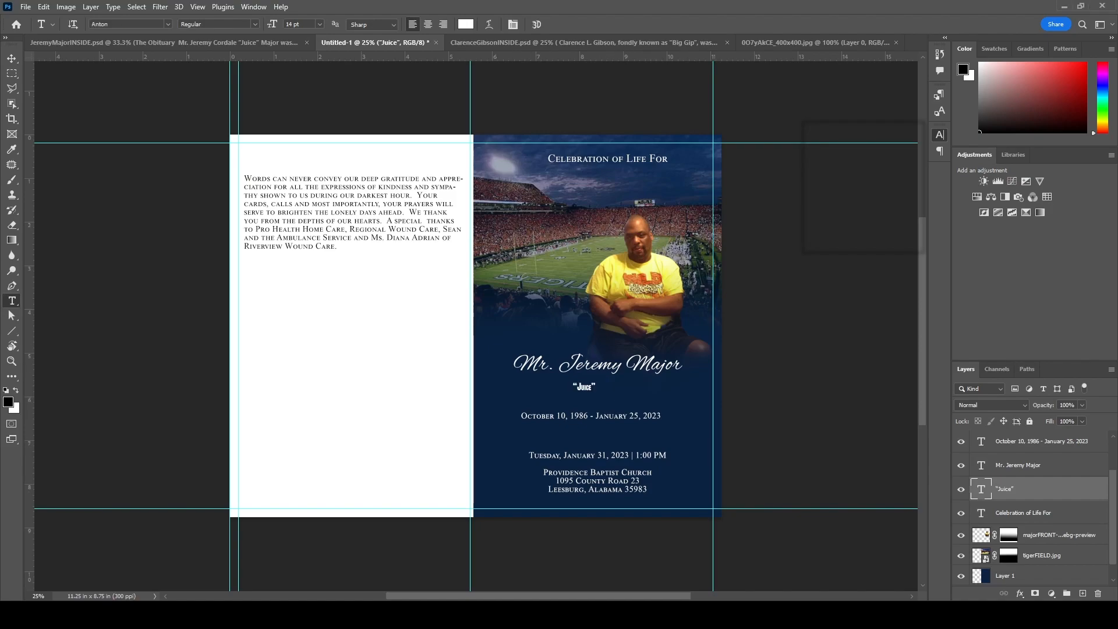
pyautogui.press('Up')
pyautogui.press('Up')
pyautogui.press('Up')
pyautogui.press('Up')
pyautogui.press('Up')
pyautogui.press('Up')
pyautogui.press('Up')
pyautogui.press('Up')
pyautogui.press('Up')
pyautogui.press('Up')
pyautogui.press('Up')
pyautogui.press('Up')
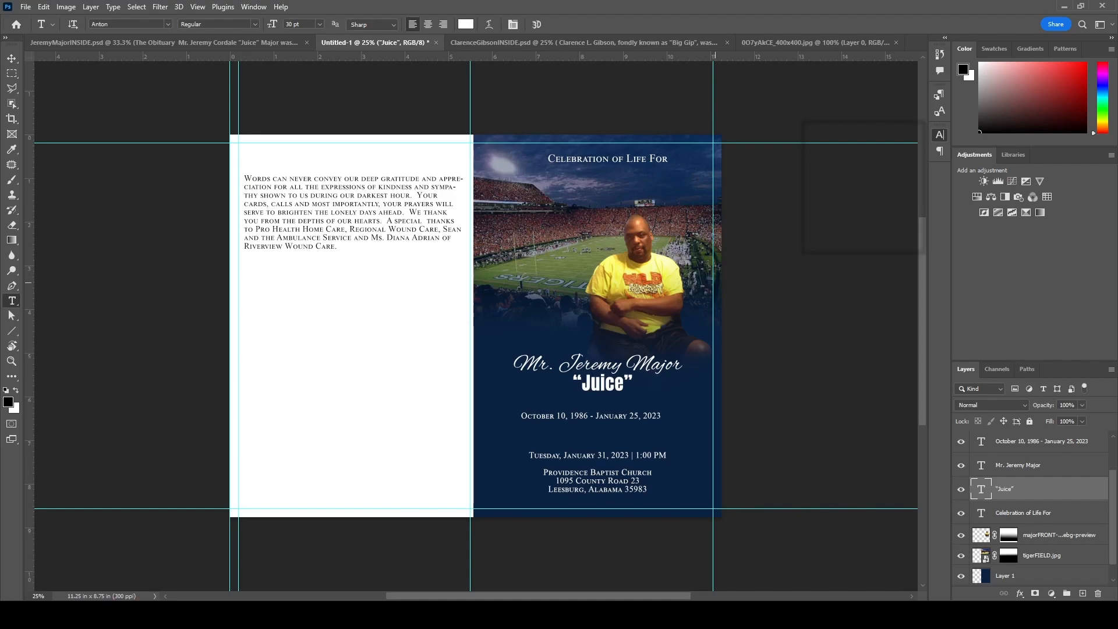
pyautogui.click(11, 59)
pyautogui.moveTo(608, 383); pyautogui.dragTo(604, 393)
pyautogui.moveTo(619, 416); pyautogui.dragTo(626, 417)
# - Erase the AU logo's white background and the U's interior with the Magic Eraser at tolerance 10
pyautogui.click(597, 455)
pyautogui.click(813, 42)
pyautogui.press('e')
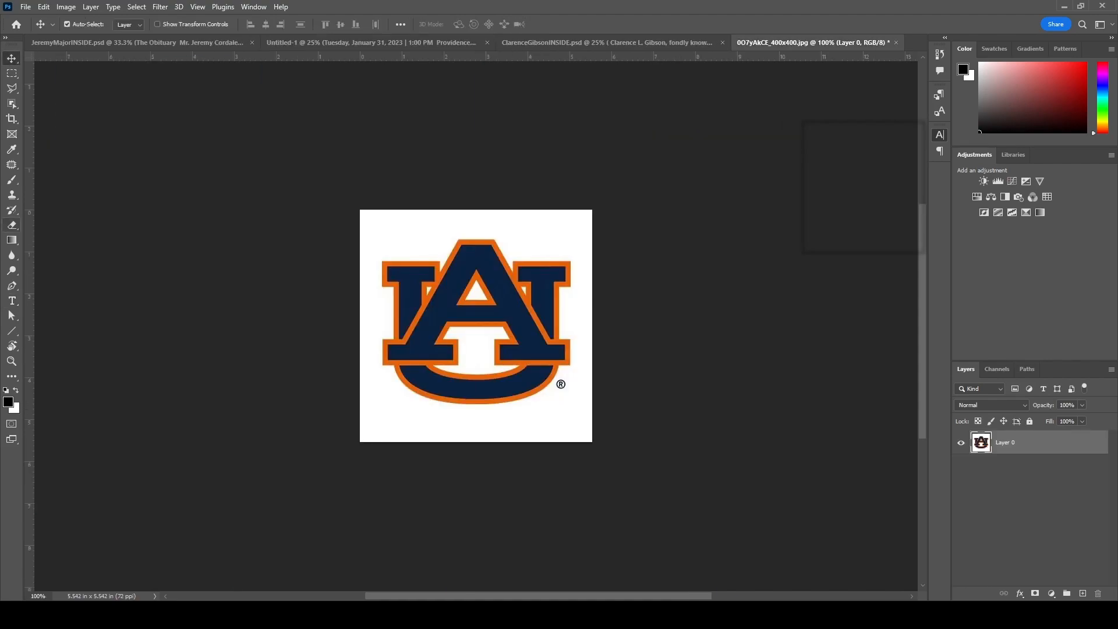
pyautogui.hotkey('shift', 'e')
pyautogui.hotkey('shift', 'e')
pyautogui.click(373, 431)
pyautogui.click(474, 349)
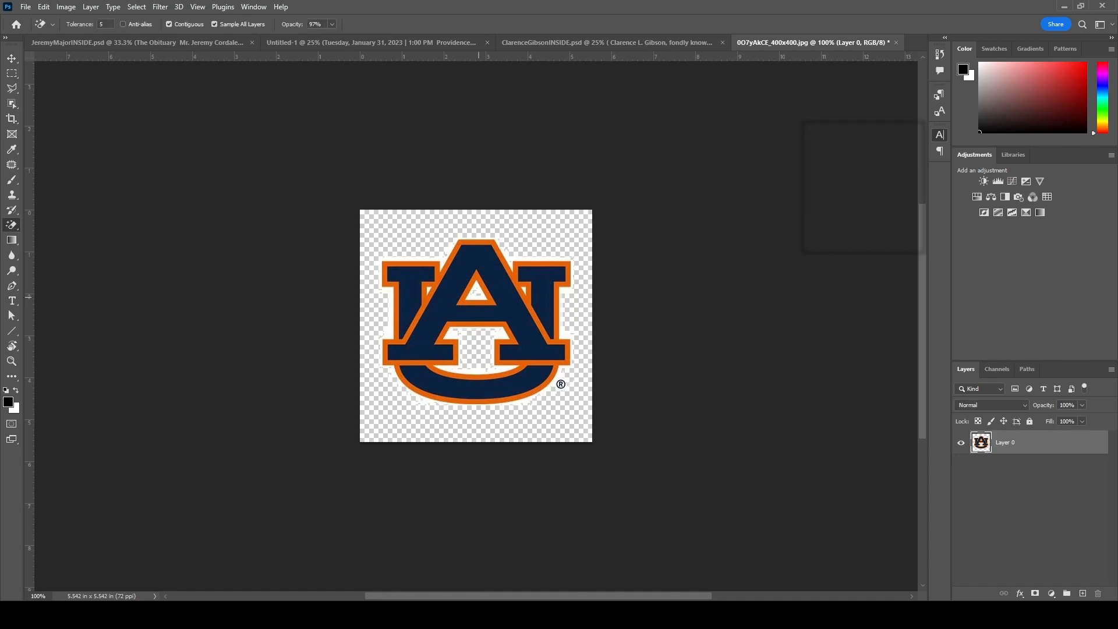
pyautogui.write('10')
pyautogui.press('Return')
# - Add a green Color Fill layer beneath the logo to check its transparency
pyautogui.click(1083, 593)
pyautogui.click(1051, 593)
pyautogui.click(1077, 343)
pyautogui.click(521, 254)
pyautogui.click(565, 327)
pyautogui.press('Return')
pyautogui.moveTo(1037, 443); pyautogui.dragTo(1037, 475)
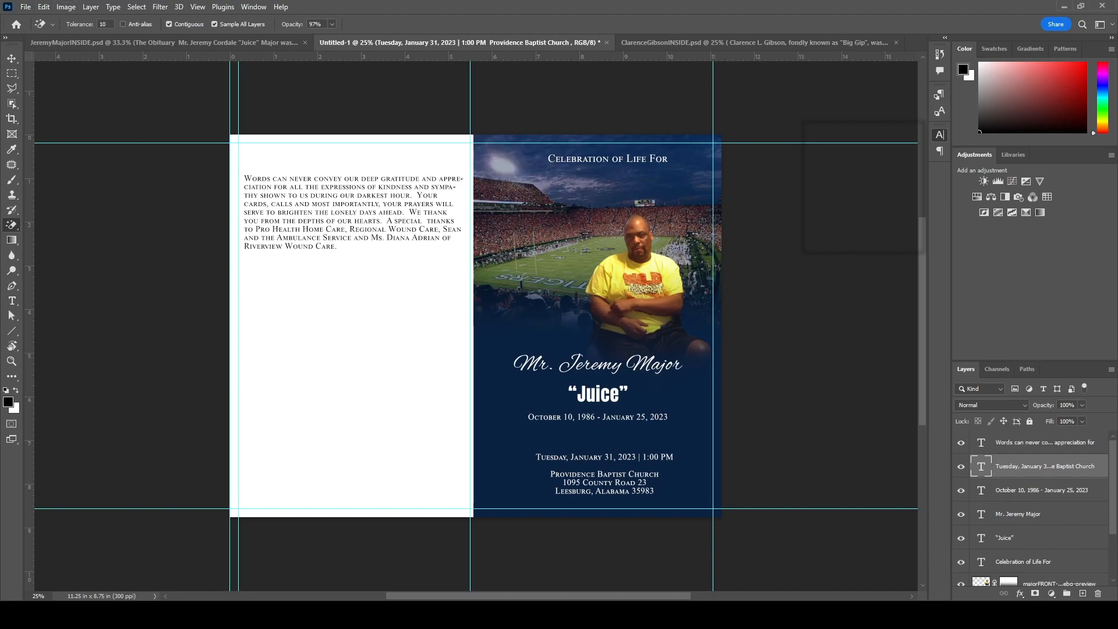
# - Place the logo at about 37.73% scale at the upper left of the cover photo
pyautogui.moveTo(354, 446); pyautogui.dragTo(506, 295)
pyautogui.press('Return')
pyautogui.moveTo(574, 228)
pyautogui.mouseDown()
pyautogui.moveTo(614, 158)
pyautogui.moveTo(574, 186)
pyautogui.moveTo(572, 217)
pyautogui.mouseUp()
pyautogui.click(568, 212)
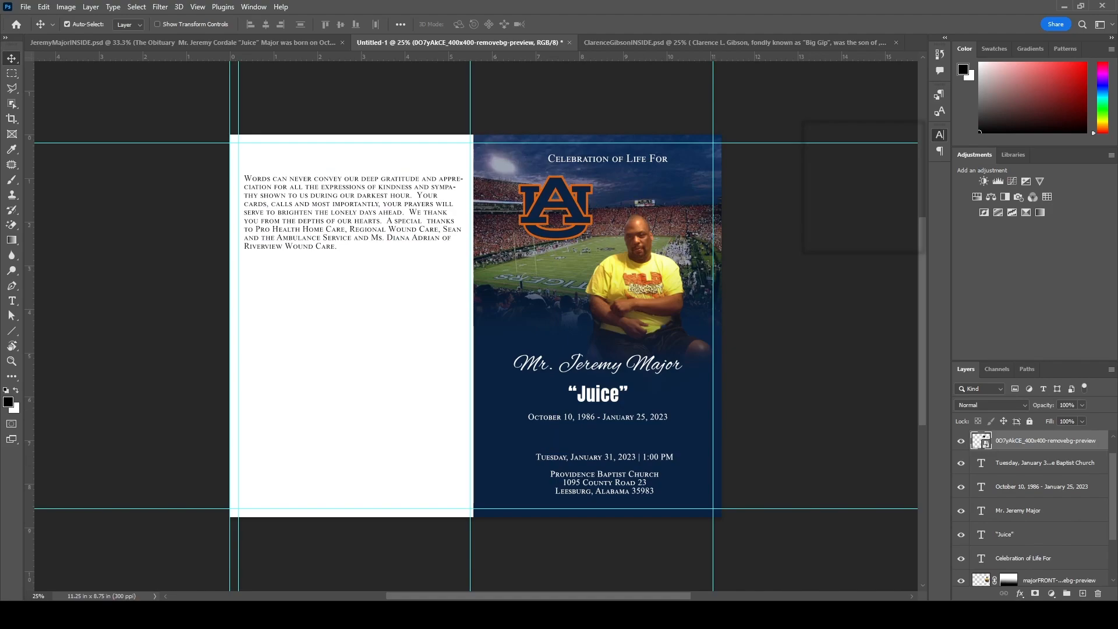
pyautogui.click(598, 394)
pyautogui.keyDown('shift'); pyautogui.click(1042, 463); pyautogui.keyUp('shift')
# - Move the AU logo to the cover's bottom-left, shrink it, and send it below the date text
pyautogui.moveTo(599, 394); pyautogui.dragTo(613, 394)
pyautogui.click(567, 203)
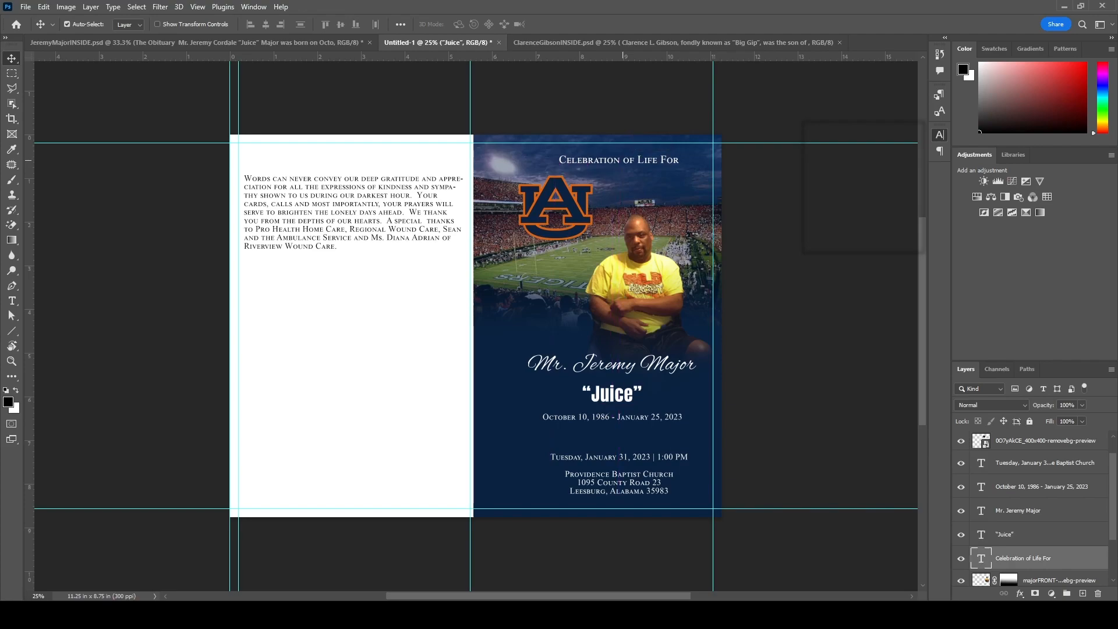
pyautogui.moveTo(566, 202); pyautogui.dragTo(533, 434)
pyautogui.hotkey('ctrl', 't')
pyautogui.moveTo(575, 495); pyautogui.dragTo(561, 479)
pyautogui.press('Return')
pyautogui.hotkey('ctrl', '[')
pyautogui.hotkey('ctrl', '[')
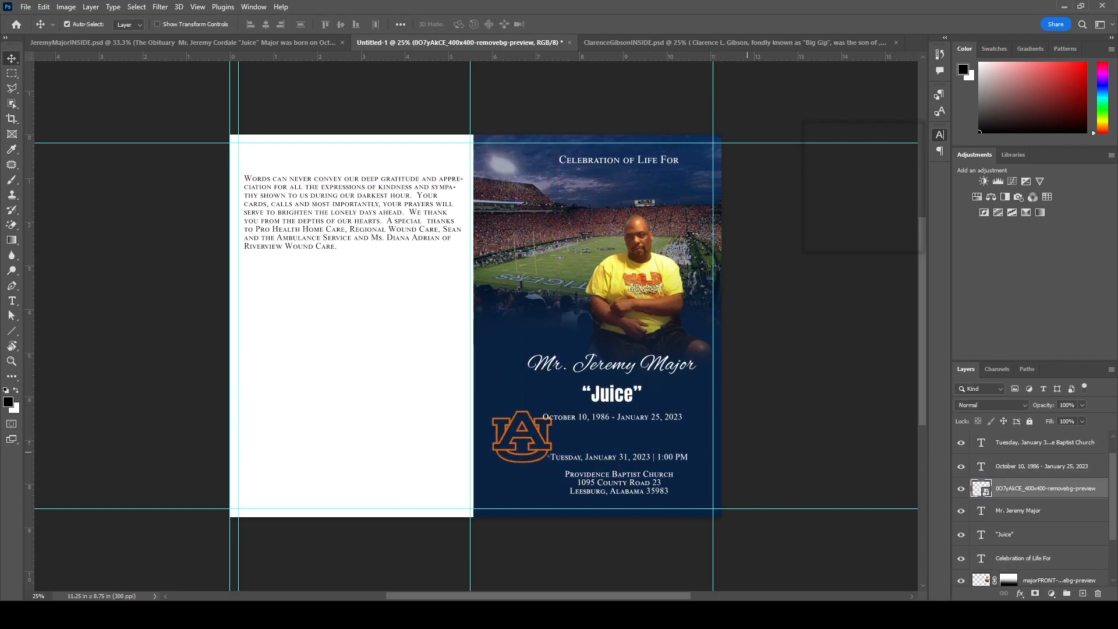
# - Zoom in and nudge the AU logo down and left, then undo the nudge
pyautogui.hotkey('ctrl', '=')
pyautogui.press('e')
pyautogui.press('[')
pyautogui.press('[')
pyautogui.press('[')
pyautogui.press('[')
pyautogui.press('[')
pyautogui.press('[')
pyautogui.press('[')
pyautogui.press('[')
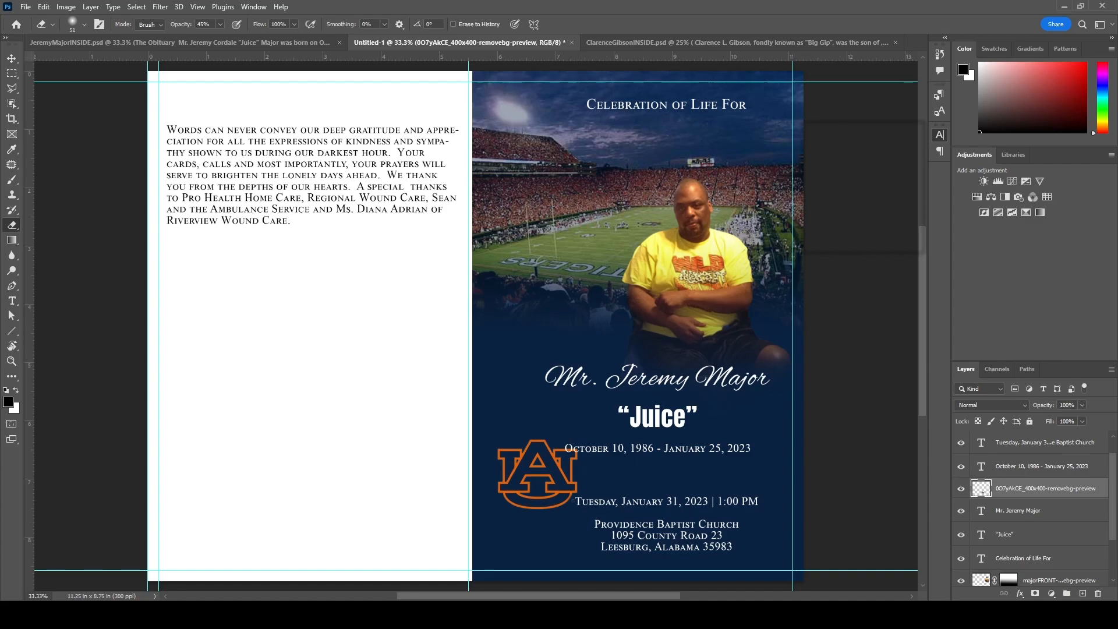
pyautogui.press('v')
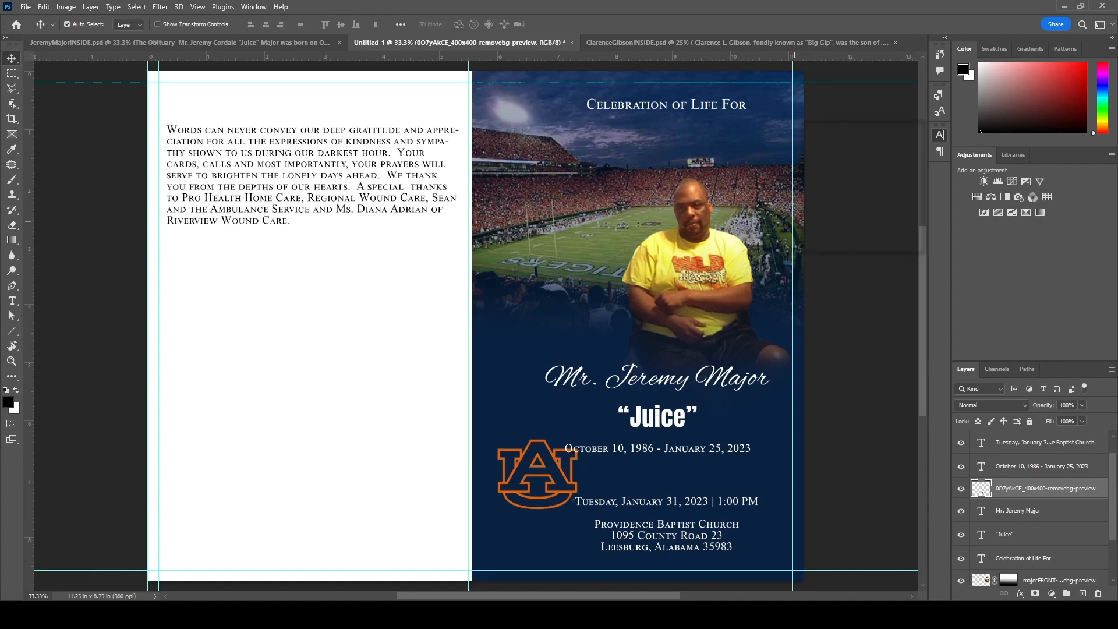
pyautogui.hotkey('shift', 'Down')
pyautogui.hotkey('shift', 'Down')
pyautogui.hotkey('shift', 'Down')
pyautogui.hotkey('shift', 'Down')
pyautogui.hotkey('shift', 'Down')
pyautogui.hotkey('shift', 'Down')
pyautogui.hotkey('shift', 'Left')
pyautogui.hotkey('shift', 'Left')
pyautogui.hotkey('shift', 'Left')
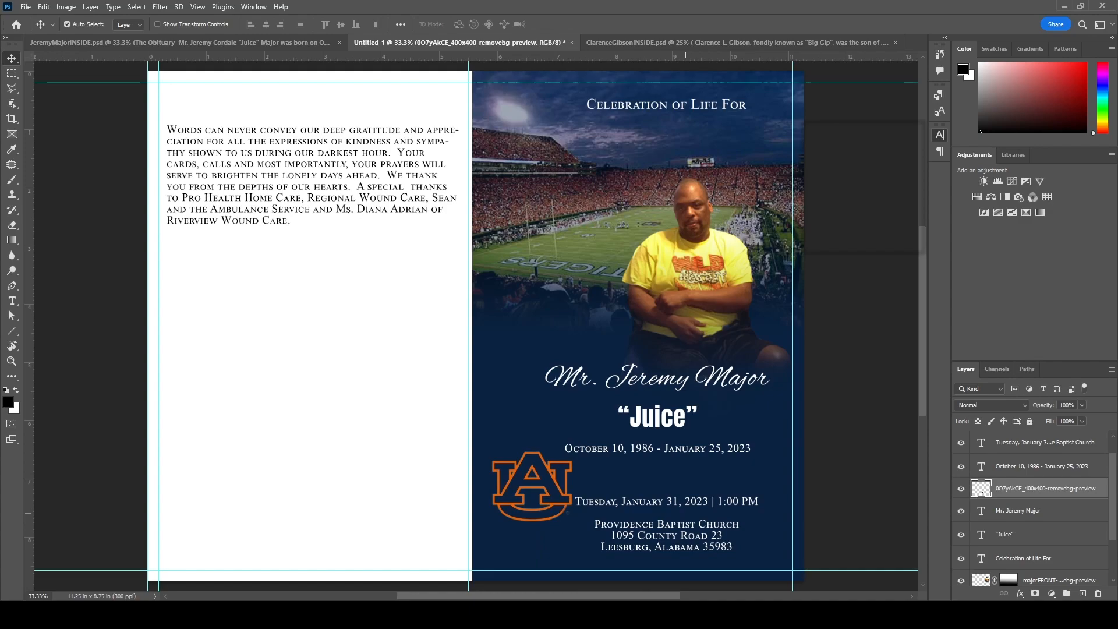
pyautogui.hotkey('ctrl', 'z')
pyautogui.hotkey('ctrl', 'z')
pyautogui.hotkey('ctrl', 'z')
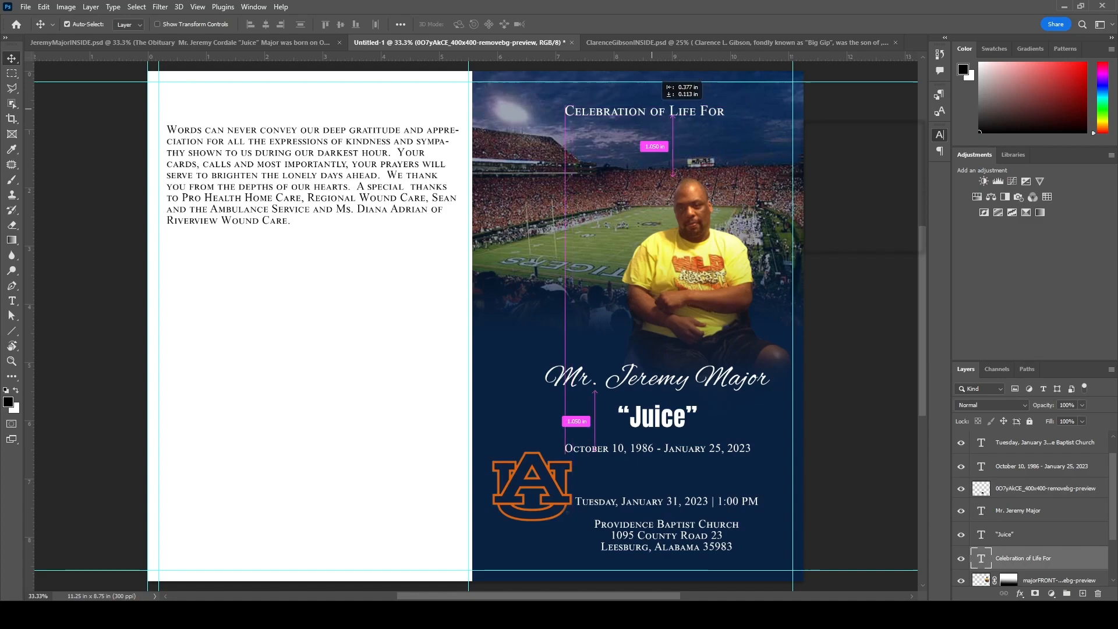
# - Stack the logo under the Juice text and shift the cover text block left to centre it
pyautogui.moveTo(1043, 488); pyautogui.dragTo(1042, 549)
pyautogui.click(1039, 514)
pyautogui.keyDown('shift'); pyautogui.click(1039, 443); pyautogui.keyUp('shift')
pyautogui.moveTo(674, 422)
pyautogui.mouseDown()
pyautogui.moveTo(656, 422)
pyautogui.moveTo(670, 407)
pyautogui.mouseUp()
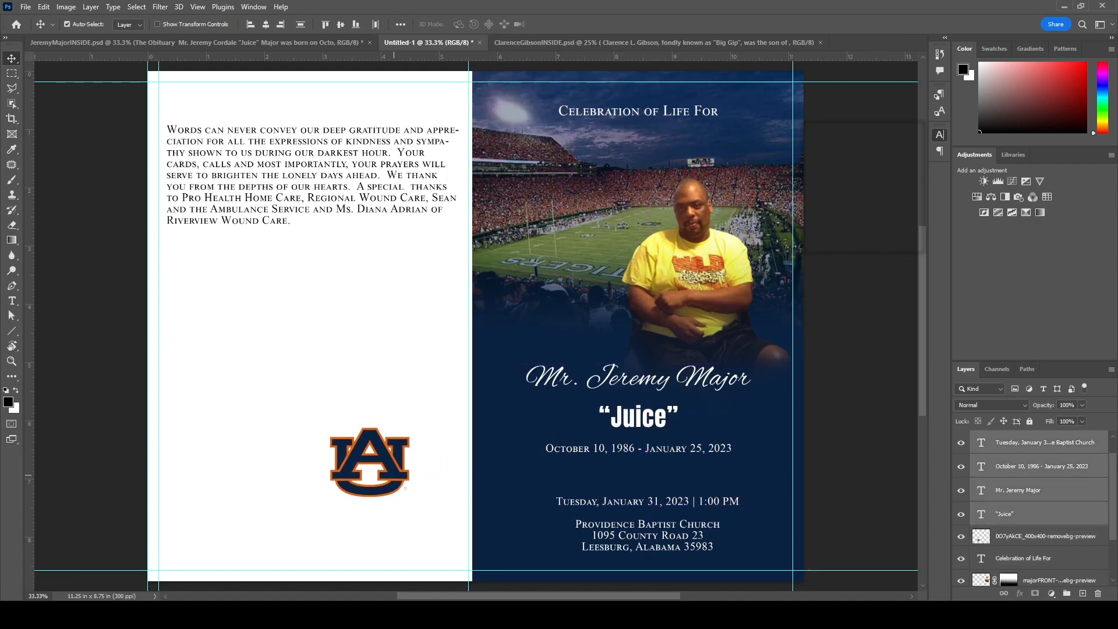
# - Move the AU logo into the lower-left corner and duplicate it for the lower-right
pyautogui.click(982, 536)
pyautogui.moveTo(370, 463); pyautogui.dragTo(760, 538)
pyautogui.hotkey('ctrl', 'j')
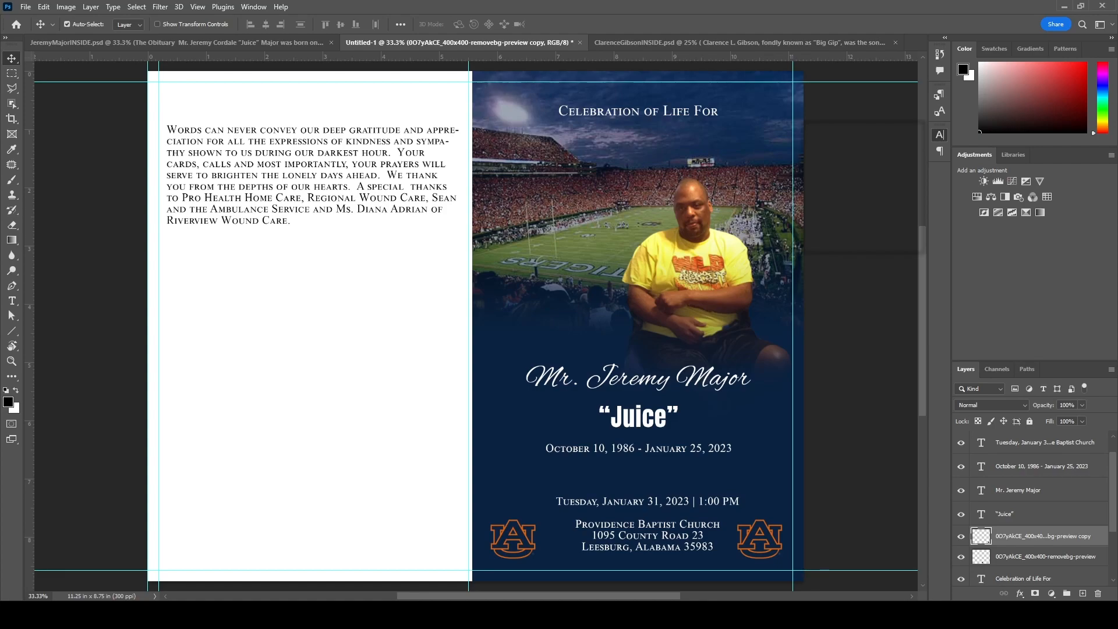
# - Drag the floodlight photo from the reference layout toward the cover document
pyautogui.click(739, 42)
pyautogui.click(668, 423)
pyautogui.moveTo(985, 505); pyautogui.dragTo(291, 361)
# - Create a new blank document and copy the floodlight photo into it
pyautogui.hotkey('ctrl', 'n')
pyautogui.press('Return')
pyautogui.click(664, 42)
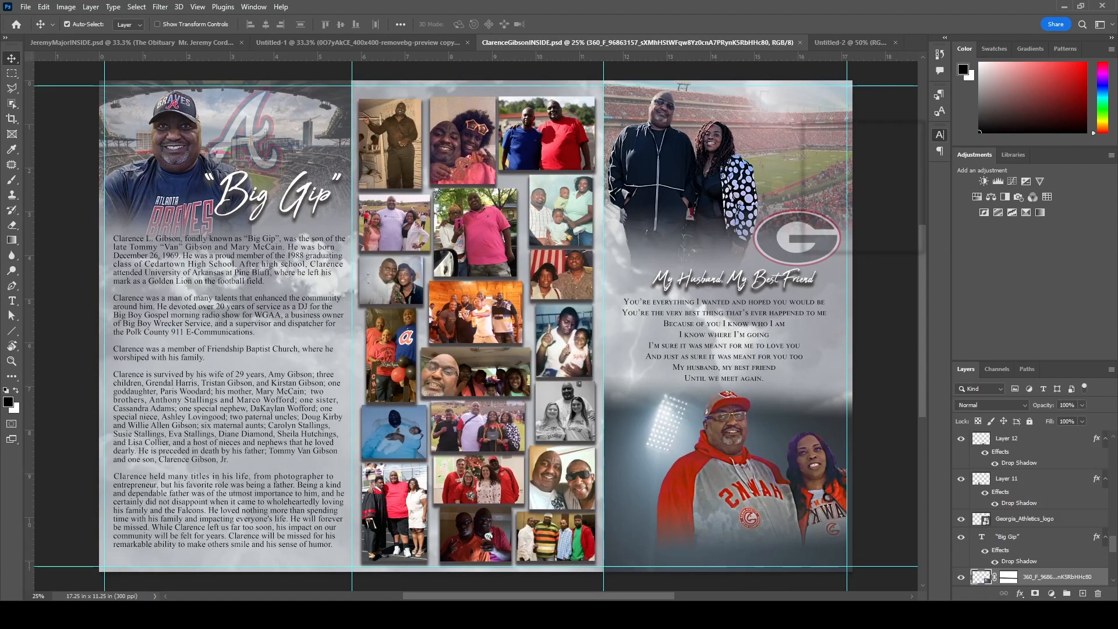
pyautogui.moveTo(984, 576); pyautogui.dragTo(476, 326)
# - Flip the floodlight photo horizontally and stack it beneath the cover photo in the spread
pyautogui.click(65, 7)
pyautogui.click(233, 172)
pyautogui.moveTo(589, 233); pyautogui.dragTo(539, 170)
pyautogui.moveTo(539, 170); pyautogui.dragTo(670, 180)
pyautogui.moveTo(1048, 557); pyautogui.dragTo(1007, 513)
# - Set the floodlight layer's blend mode to Hard Light
pyautogui.scroll(-1, 1007, 508)
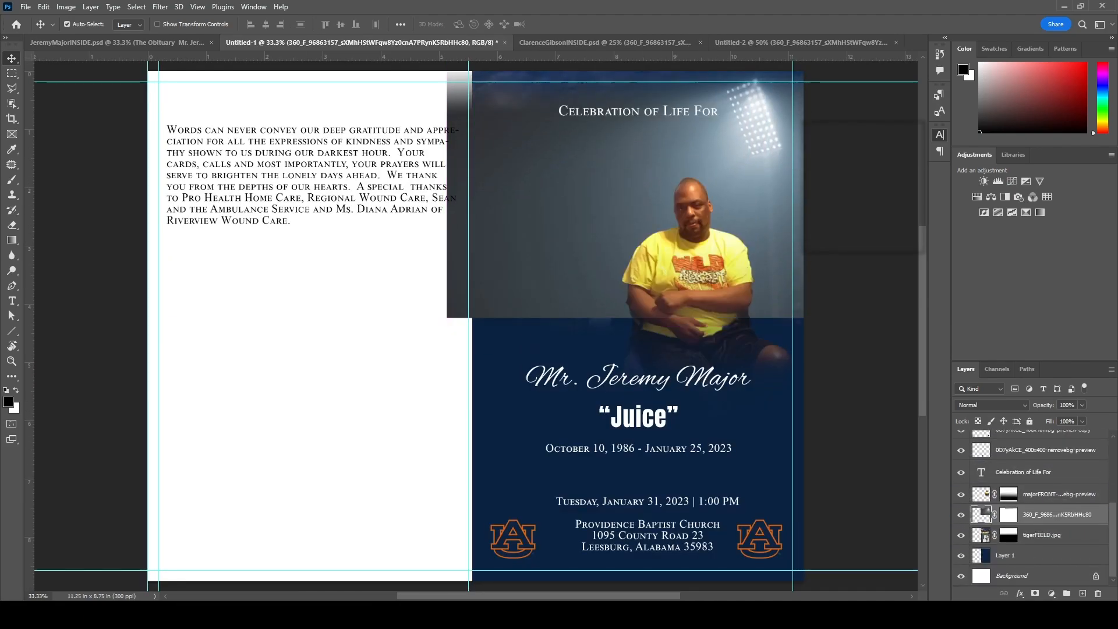
pyautogui.hotkey('shift', '+')
pyautogui.hotkey('shift', '+')
pyautogui.hotkey('shift', '+')
pyautogui.hotkey('shift', '+')
pyautogui.hotkey('shift', '+')
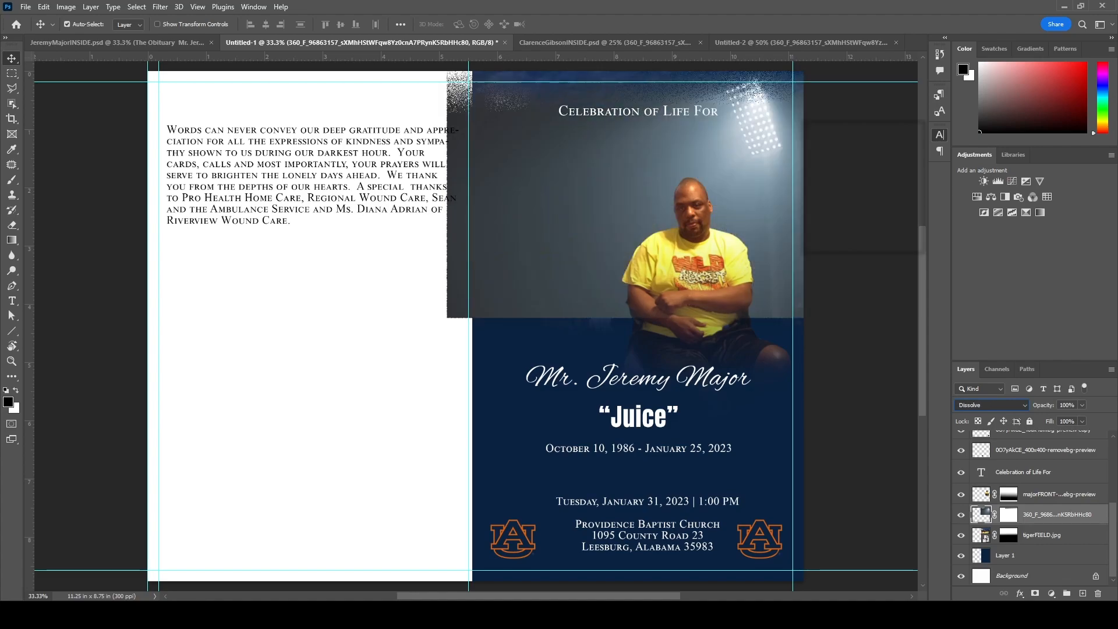
pyautogui.hotkey('shift', '+')
pyautogui.hotkey('shift', '+')
pyautogui.hotkey('shift', '+')
pyautogui.hotkey('shift', '+')
pyautogui.hotkey('shift', '+')
pyautogui.hotkey('shift', '+')
pyautogui.hotkey('shift', '+')
pyautogui.hotkey('shift', '+')
pyautogui.hotkey('shift', '+')
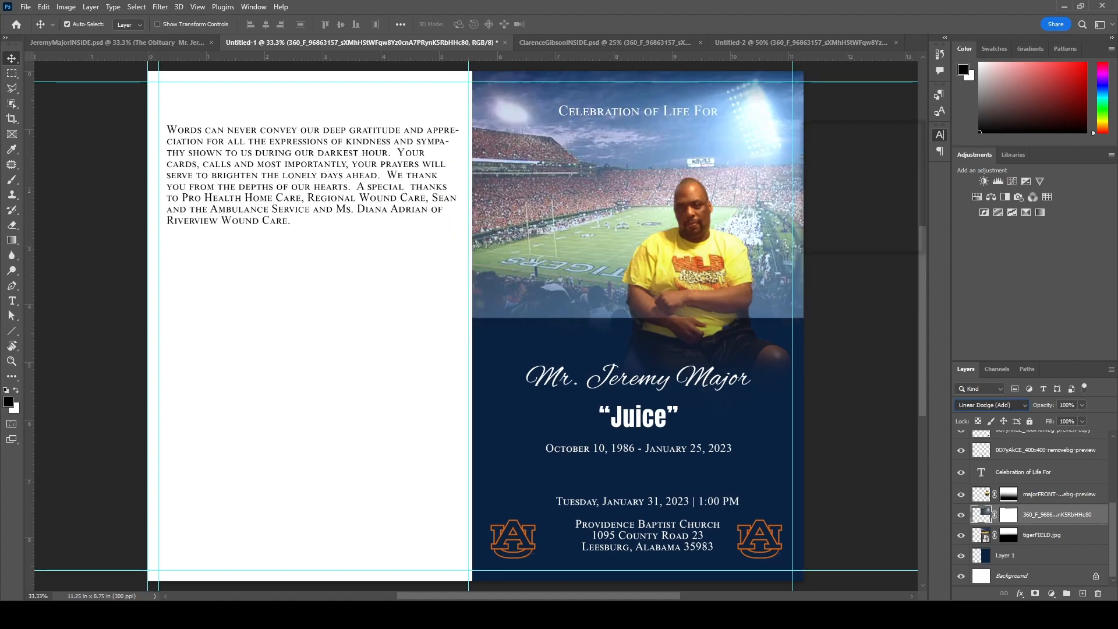
pyautogui.press('Escape')
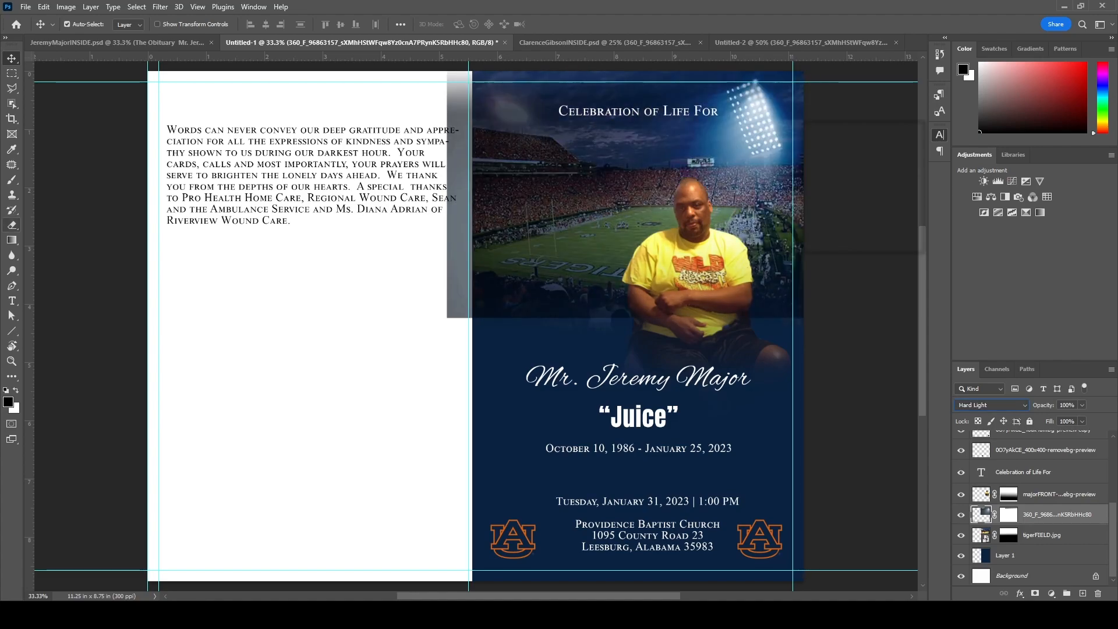
# - Erase the floodlight's hard edges into the stadium at full strength, then save
pyautogui.press('e')
pyautogui.press('0')
pyautogui.moveTo(460, 233)
pyautogui.mouseDown()
pyautogui.moveTo(484, 175)
pyautogui.moveTo(559, 174)
pyautogui.moveTo(652, 110)
pyautogui.moveTo(775, 274)
pyautogui.moveTo(647, 233)
pyautogui.moveTo(640, 204)
pyautogui.mouseUp()
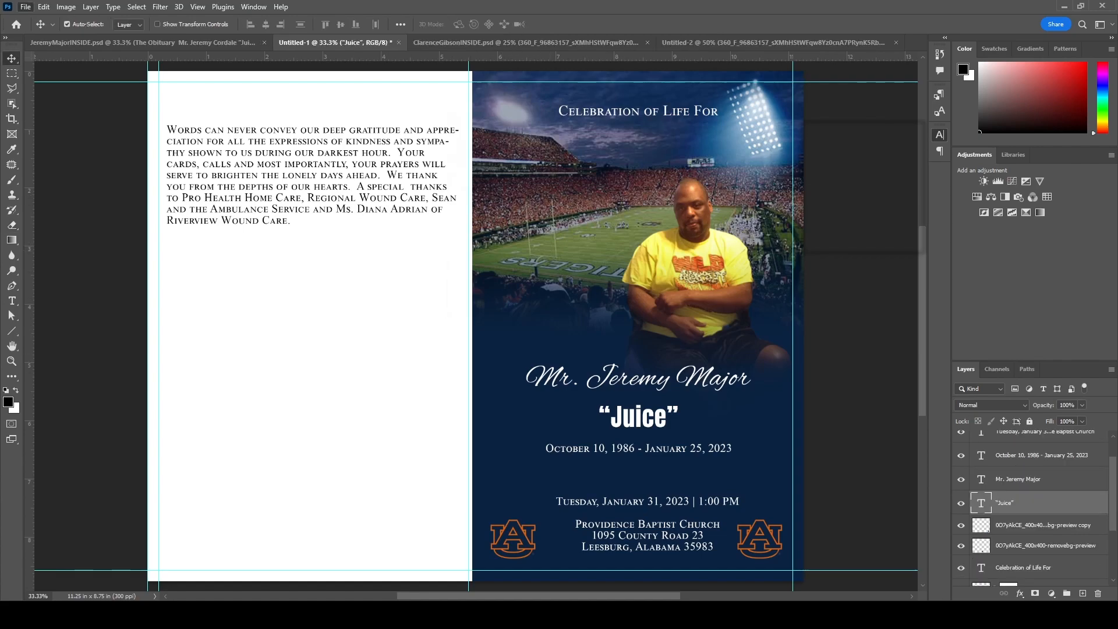
pyautogui.hotkey('ctrl', 's')
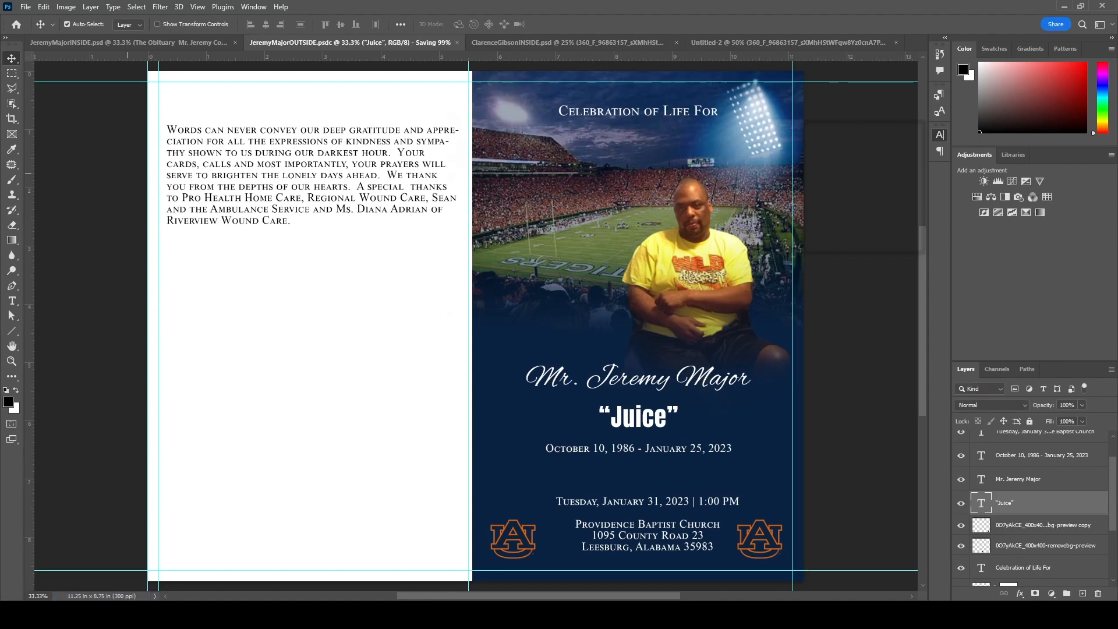
# - Bring up the inside obituary spread and close the other family's reference layout
pyautogui.click(143, 43)
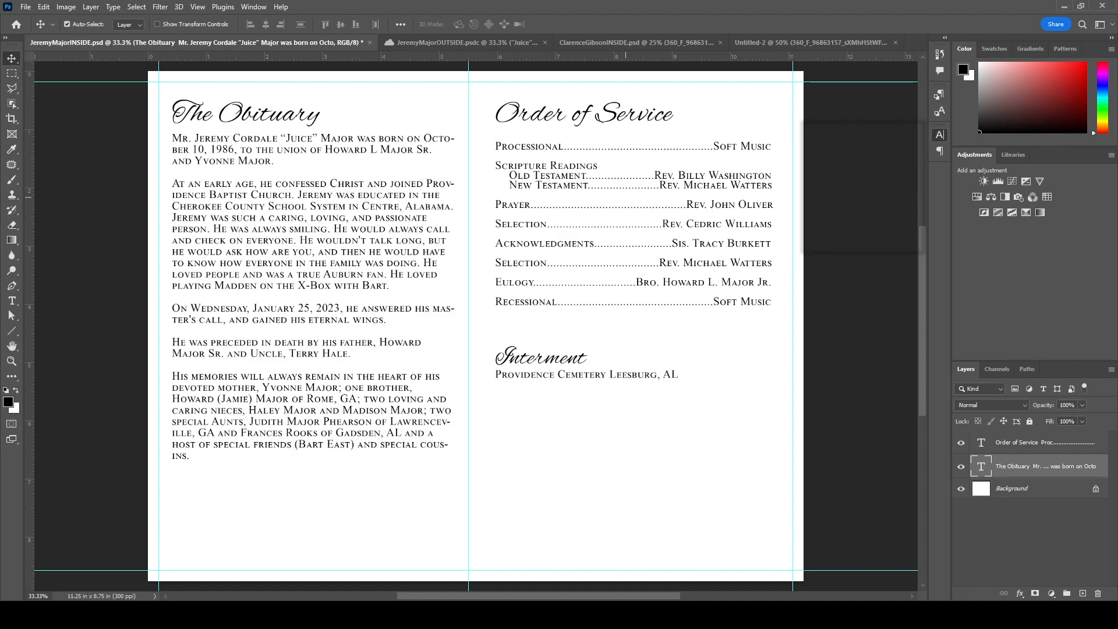
pyautogui.click(636, 42)
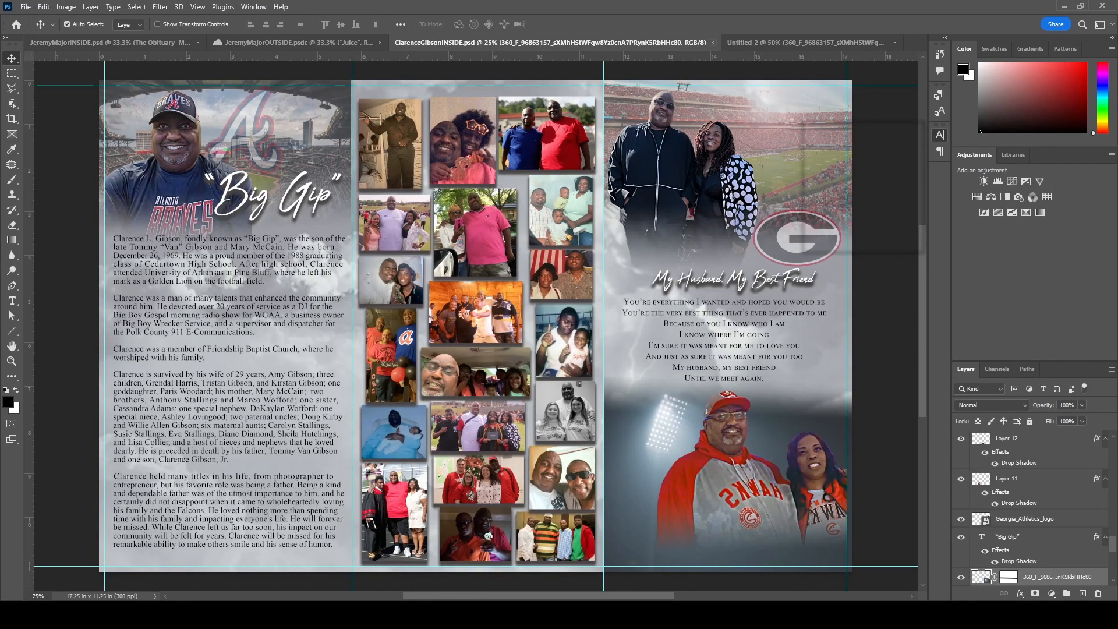
pyautogui.hotkey('ctrl', 'w')
pyautogui.hotkey('ctrl', 'w')
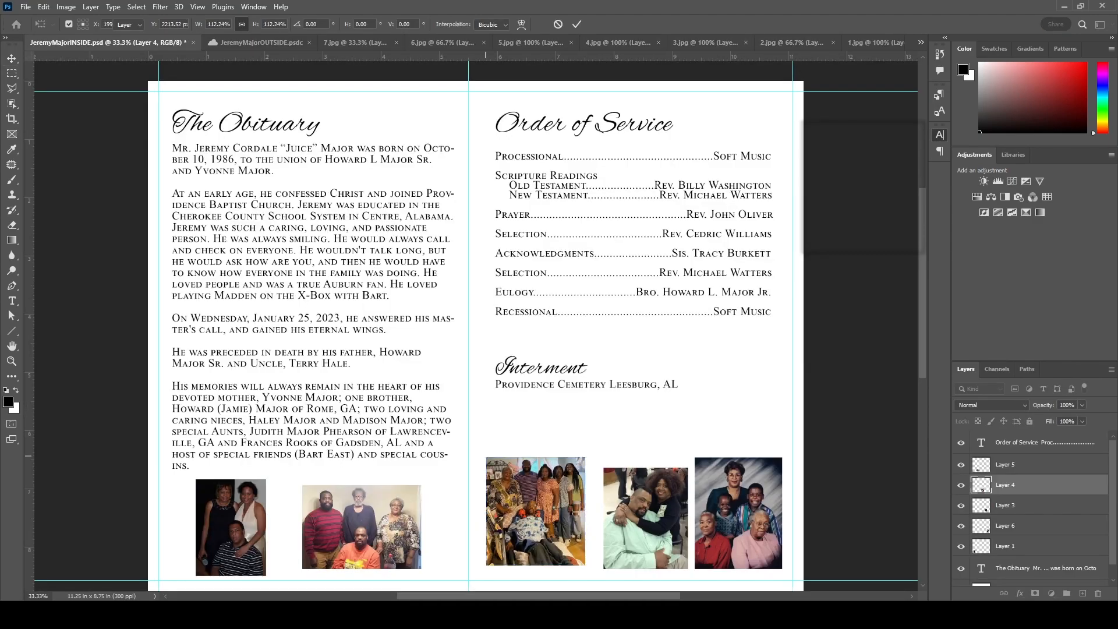
# - Fine-tune the group, middle and couple photo positions so they line up below the text
pyautogui.moveTo(537, 518); pyautogui.dragTo(537, 522)
pyautogui.moveTo(643, 534); pyautogui.dragTo(638, 535)
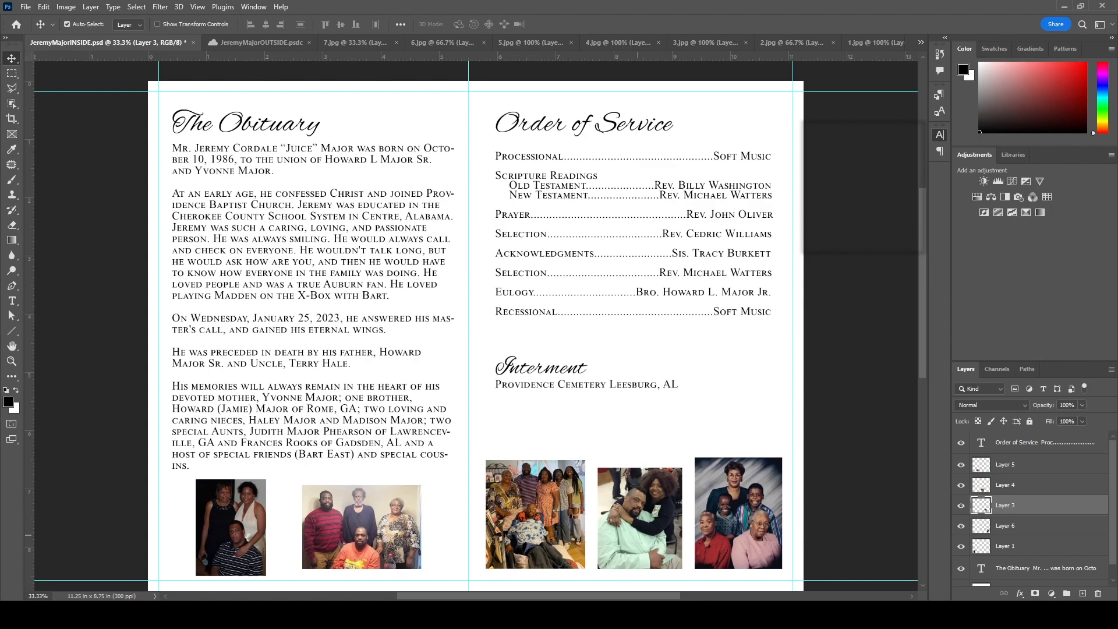
pyautogui.moveTo(230, 527); pyautogui.dragTo(235, 520)
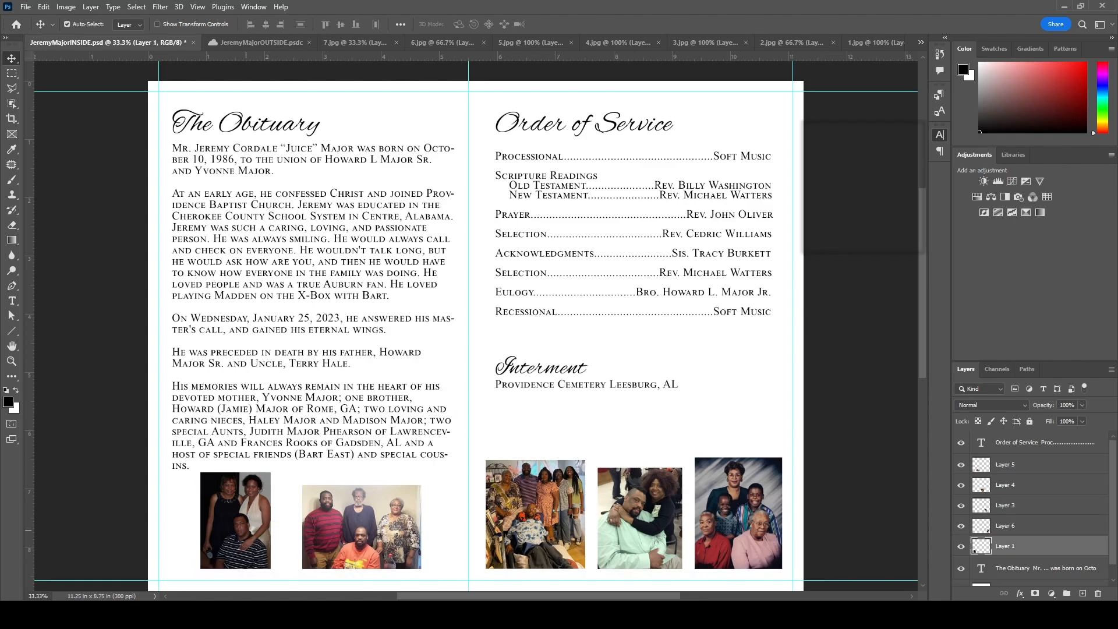
# - Loosen tracking on several obituary lines to fix wraps and add a blank line between paragraphs
pyautogui.doubleClick(180, 270)
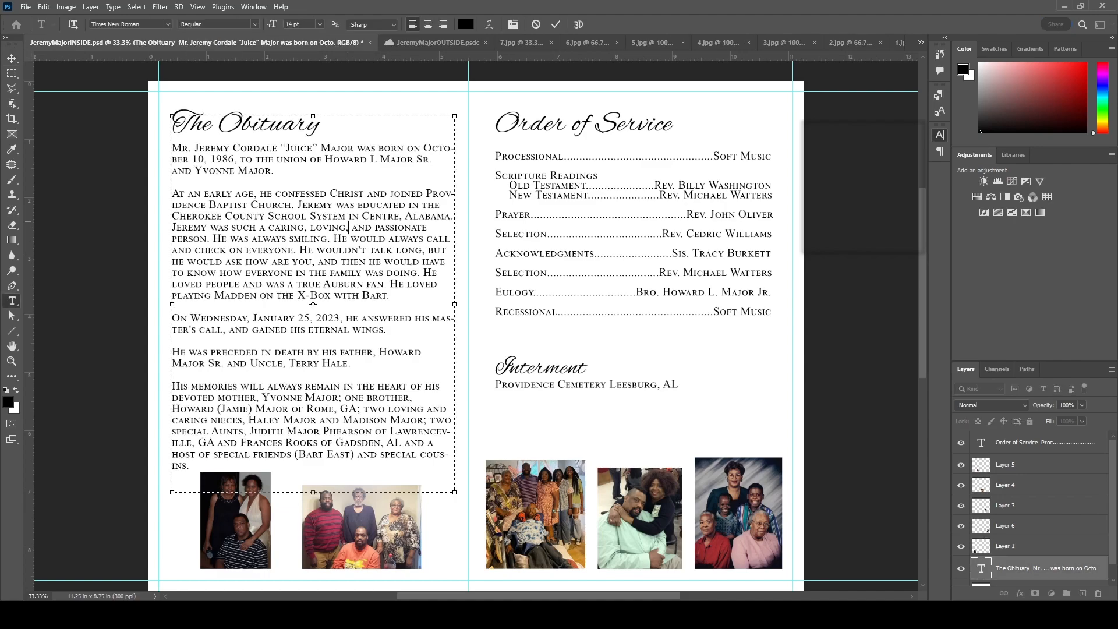
pyautogui.moveTo(172, 148); pyautogui.dragTo(421, 148)
pyautogui.hotkey('alt', 'Right')
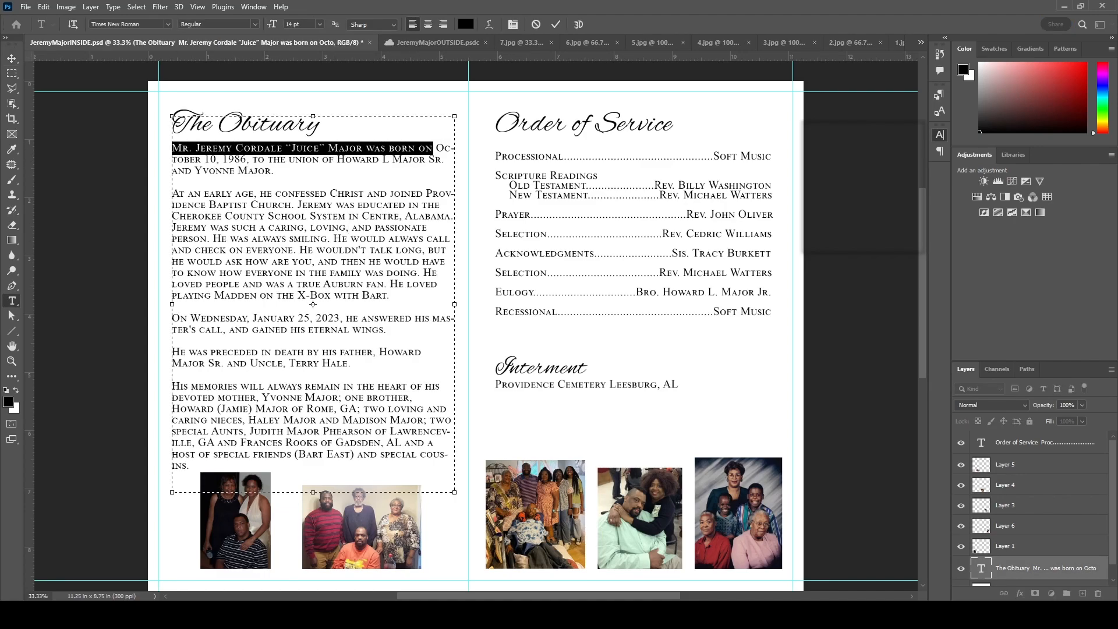
pyautogui.hotkey('alt', 'Right')
pyautogui.click(171, 193)
pyautogui.keyDown('shift'); pyautogui.click(425, 193); pyautogui.keyUp('shift')
pyautogui.moveTo(172, 304); pyautogui.dragTo(168, 304)
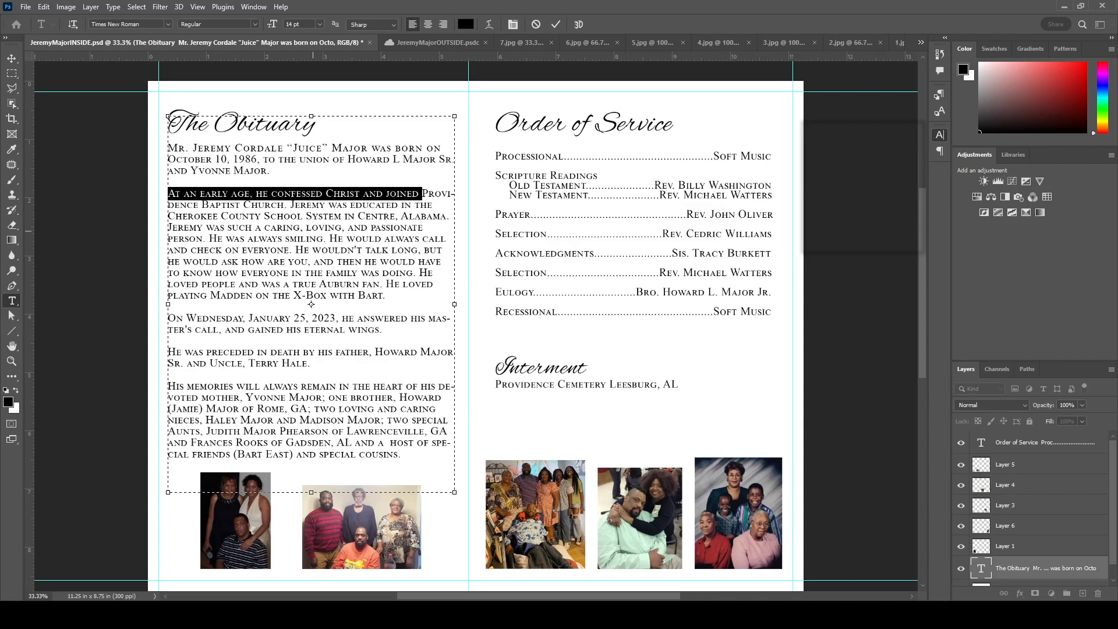
pyautogui.hotkey('alt', 'Right')
pyautogui.moveTo(436, 216); pyautogui.dragTo(167, 216)
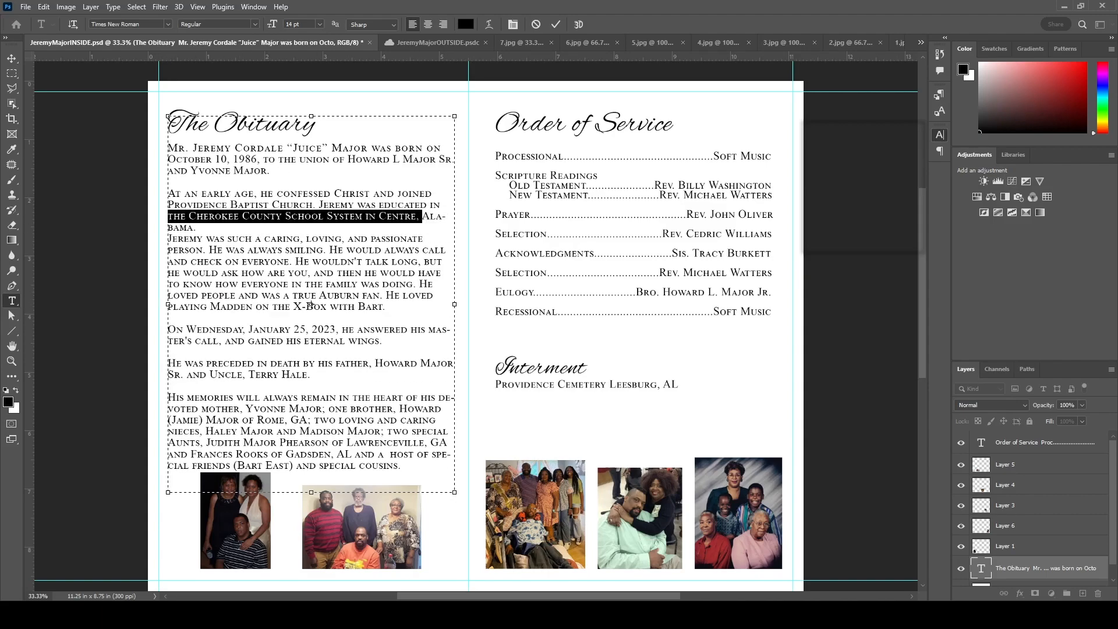
pyautogui.hotkey('alt', 'Right')
pyautogui.hotkey('alt', 'Right')
pyautogui.press('End')
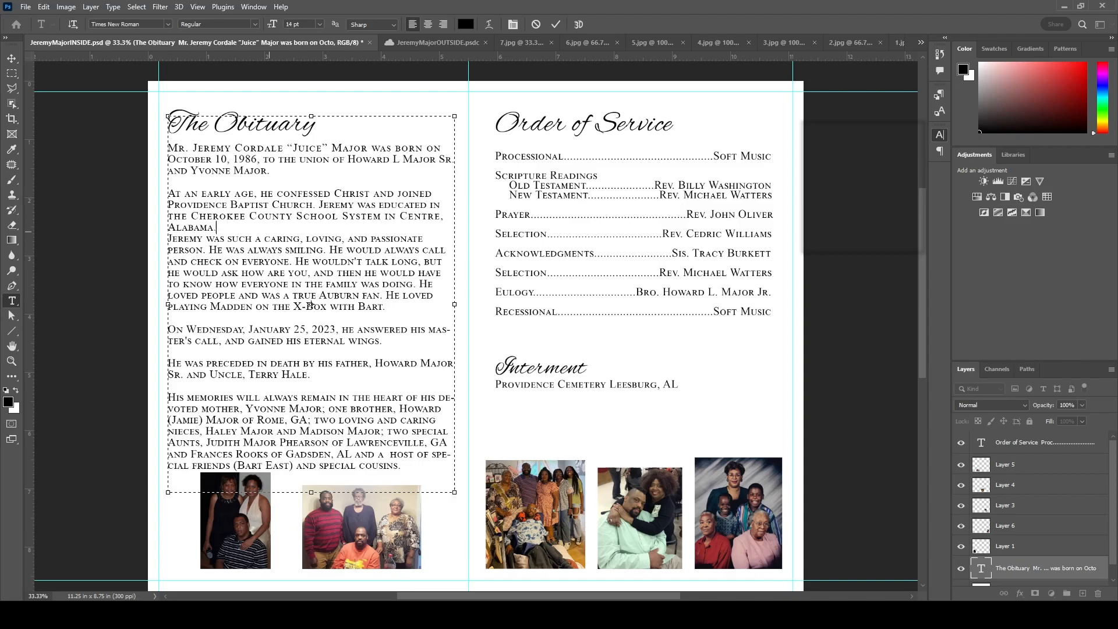
pyautogui.press('Return')
# - Reduce the obituary text to 13 pt and tighten the first line so 'October' fits
pyautogui.hotkey('ctrl', 'a')
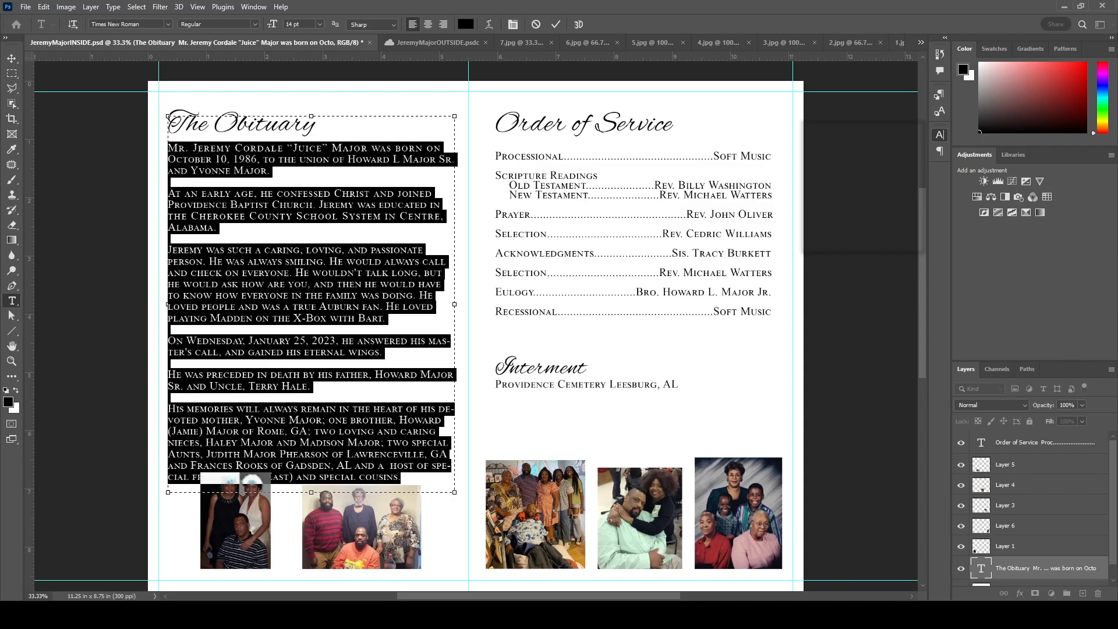
pyautogui.hotkey('ctrl', 'shift', ',')
pyautogui.click(293, 194)
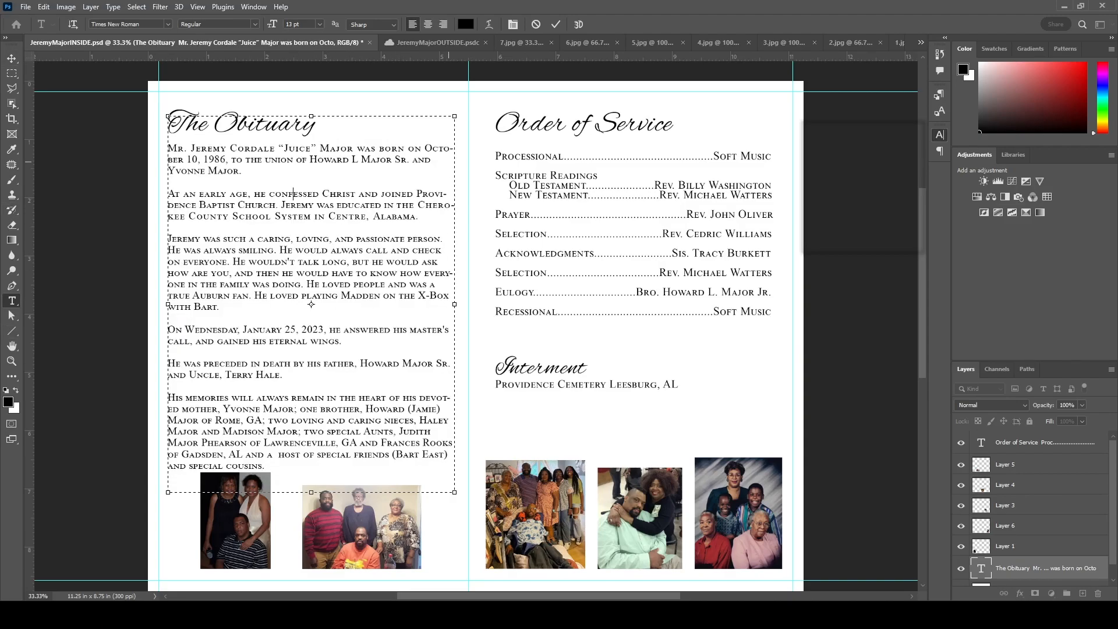
pyautogui.moveTo(425, 149); pyautogui.dragTo(169, 150)
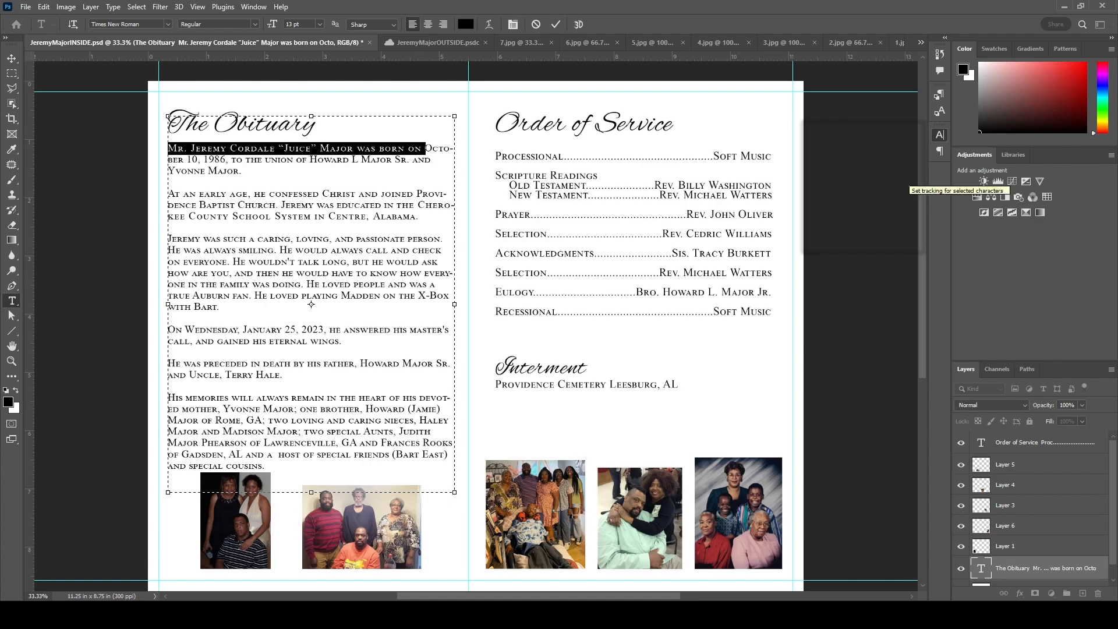
pyautogui.hotkey('alt', 'Right')
pyautogui.hotkey('alt', 'Left')
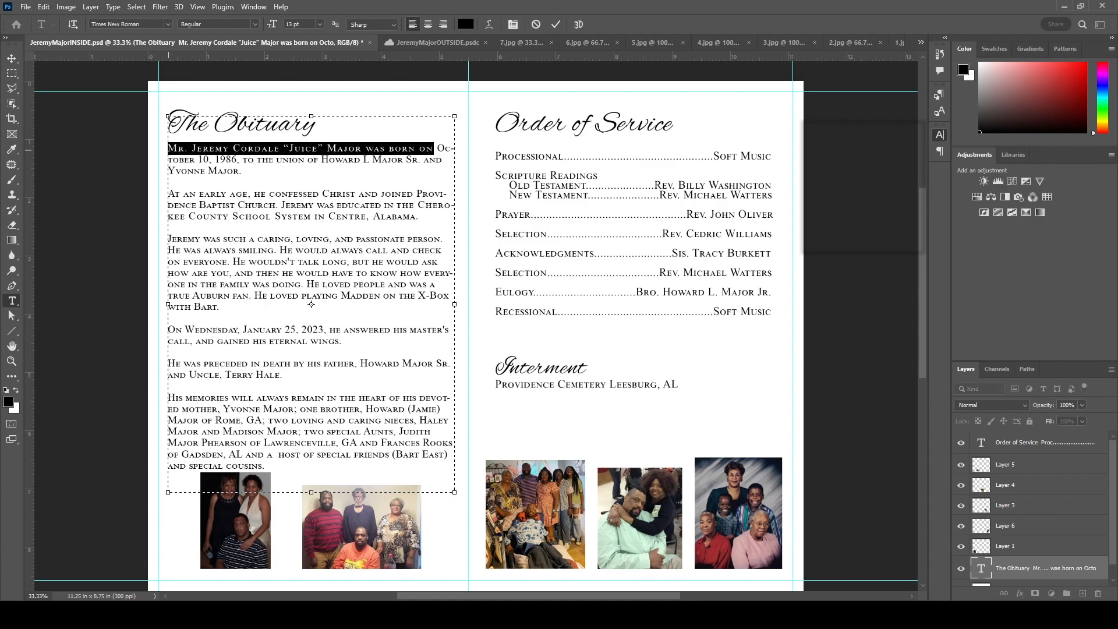
pyautogui.hotkey('alt', 'Left')
pyautogui.hotkey('alt', 'Left')
pyautogui.press('Down')
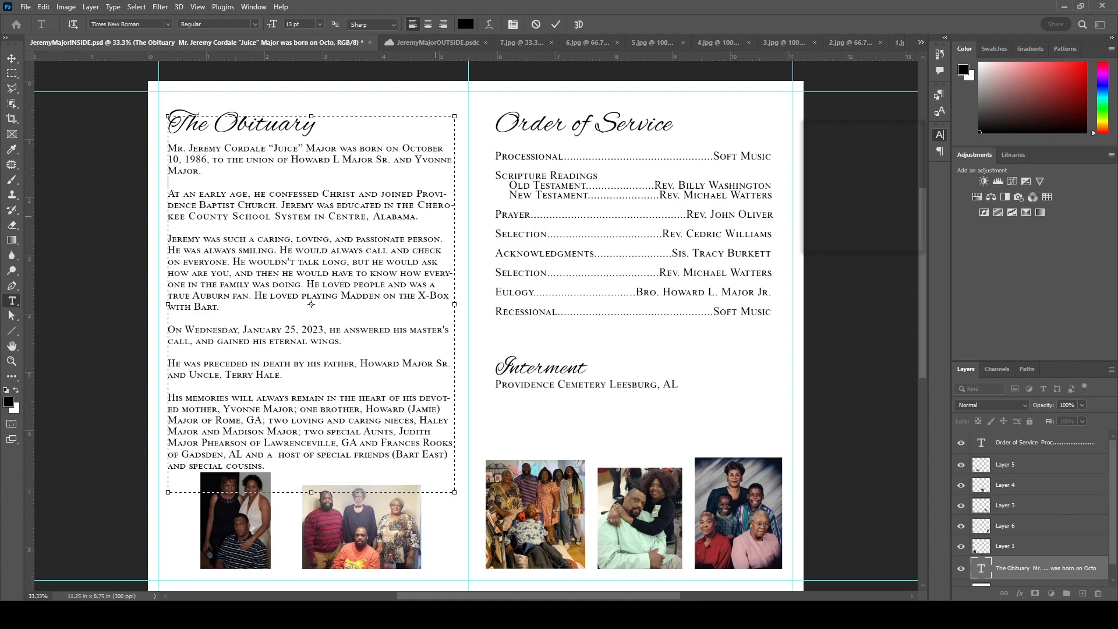
# - Loosen the 'know how' line so 'everyone' wraps, and tighten the final paragraph's first line
pyautogui.moveTo(413, 194); pyautogui.dragTo(168, 194)
pyautogui.hotkey('alt', 'Right')
pyautogui.moveTo(421, 273); pyautogui.dragTo(167, 273)
pyautogui.hotkey('alt', 'Right')
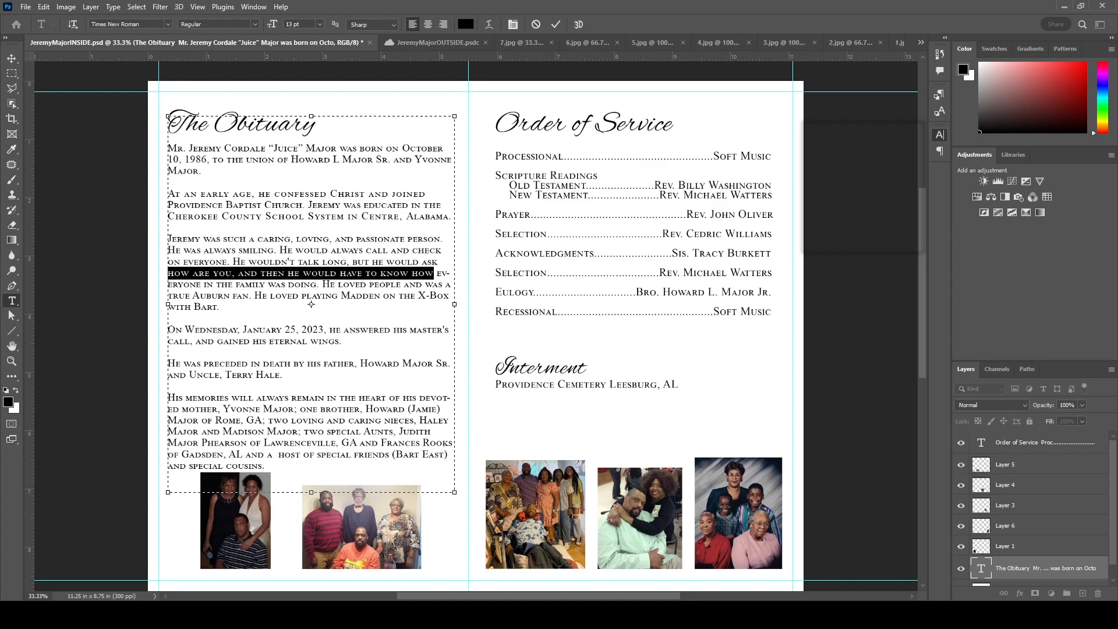
pyautogui.hotkey('alt', 'Right')
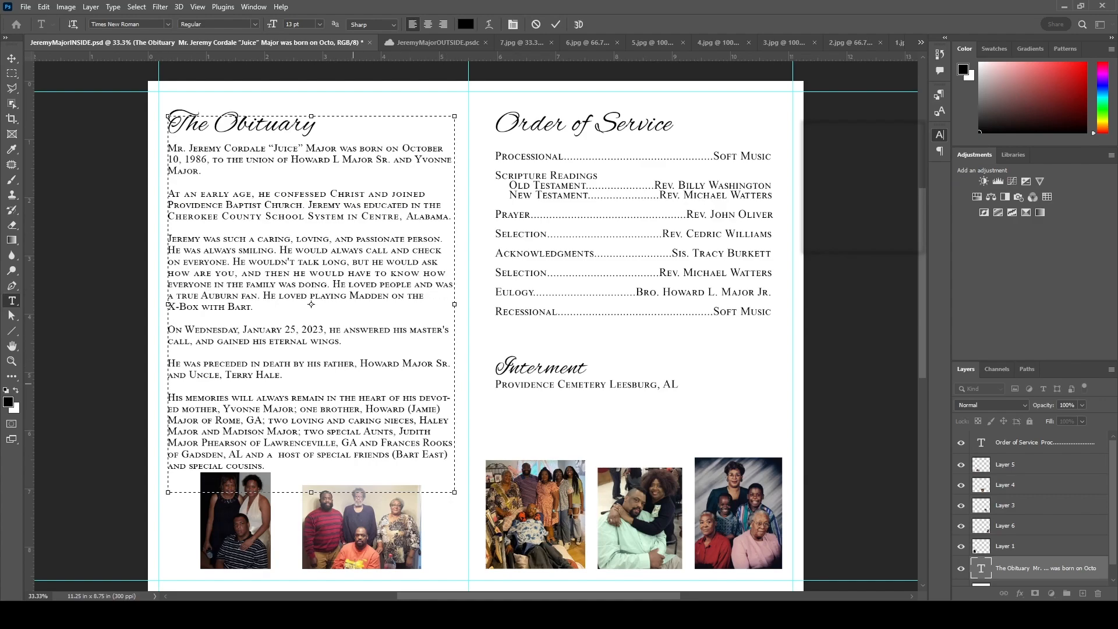
pyautogui.moveTo(418, 398); pyautogui.dragTo(168, 397)
pyautogui.hotkey('alt', 'Left')
pyautogui.click(265, 466)
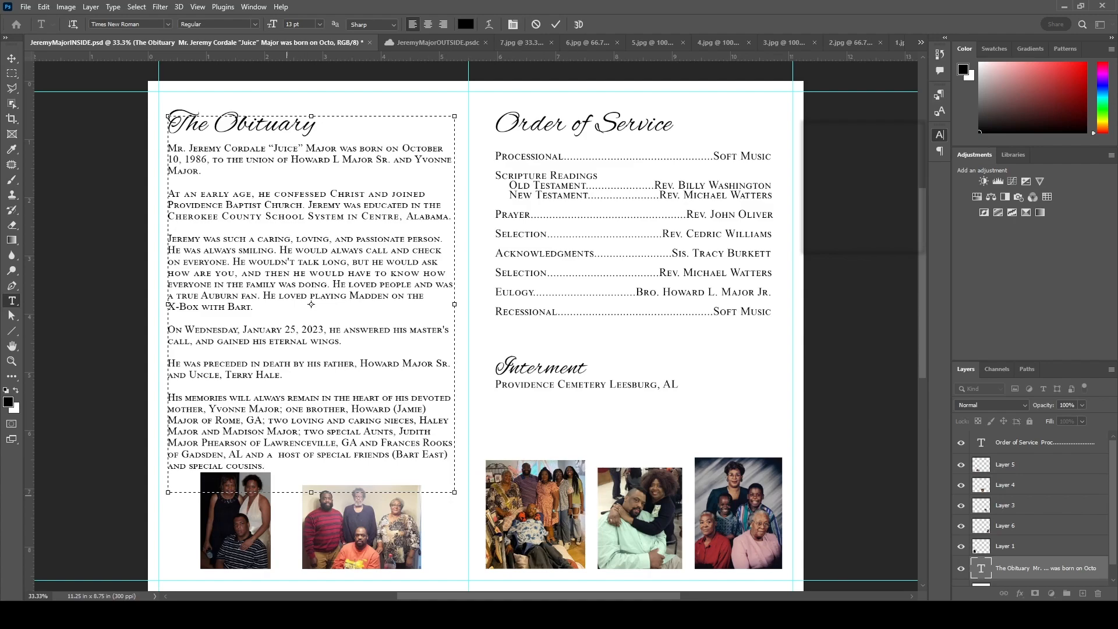
# - Swap the dark photo and the group photo under the obituary and align them
pyautogui.click(12, 58)
pyautogui.moveTo(236, 527); pyautogui.dragTo(267, 536)
pyautogui.moveTo(380, 527); pyautogui.dragTo(377, 527)
pyautogui.moveTo(245, 524); pyautogui.dragTo(255, 527)
pyautogui.hotkey('ctrl', 's')
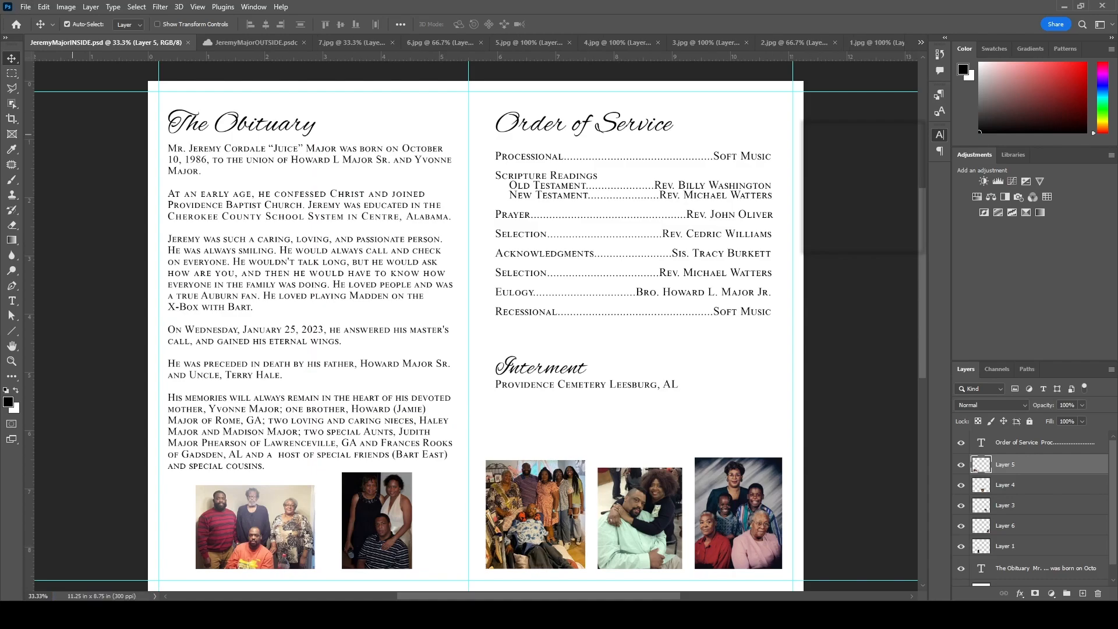
pyautogui.click(392, 43)
pyautogui.click(392, 43)
pyautogui.click(393, 43)
pyautogui.click(393, 42)
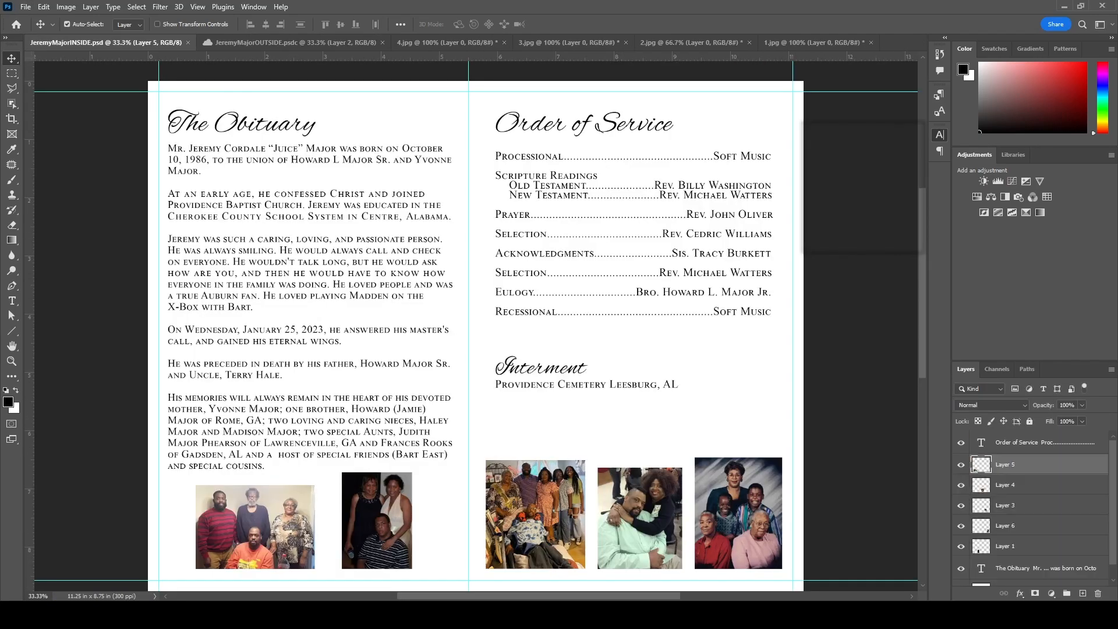
pyautogui.click(393, 43)
pyautogui.hotkey('ctrl', 'w')
pyautogui.click(506, 42)
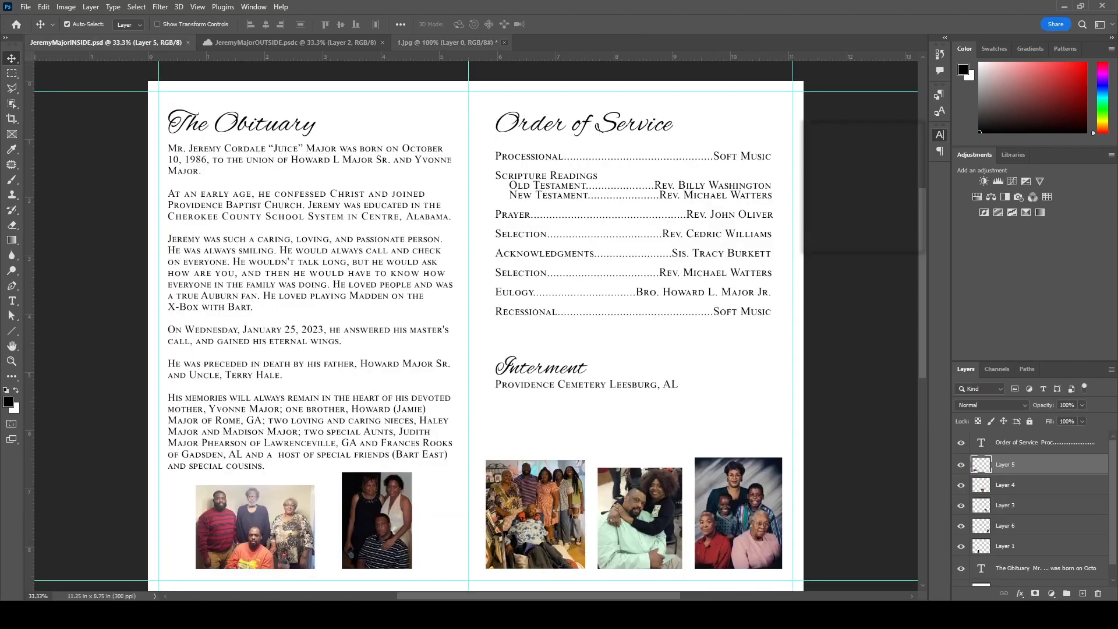
pyautogui.click(505, 43)
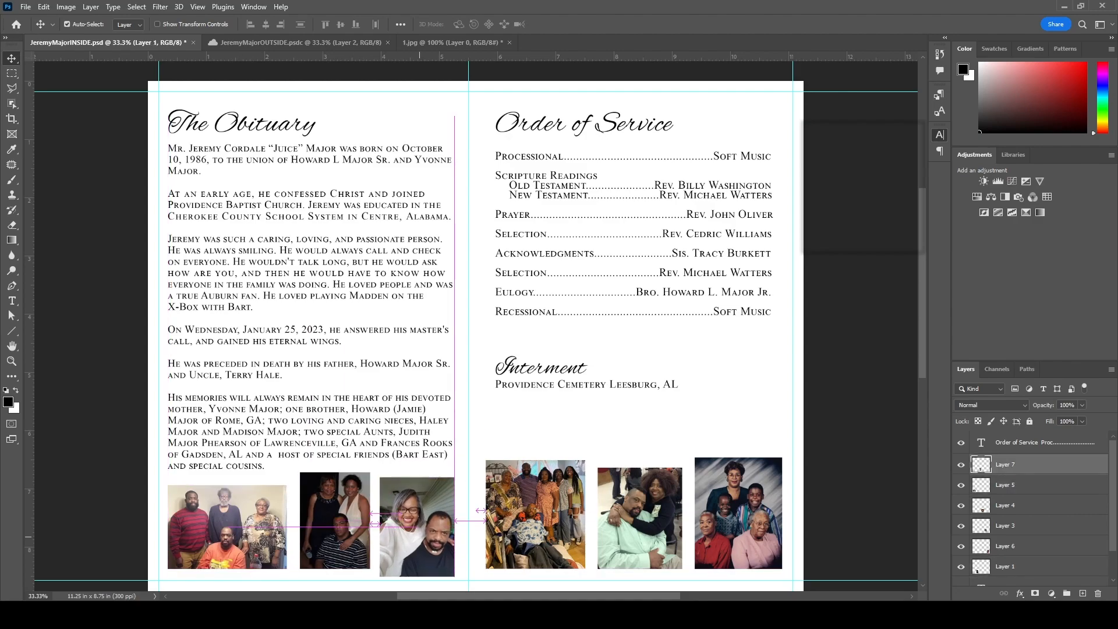
pyautogui.click(295, 43)
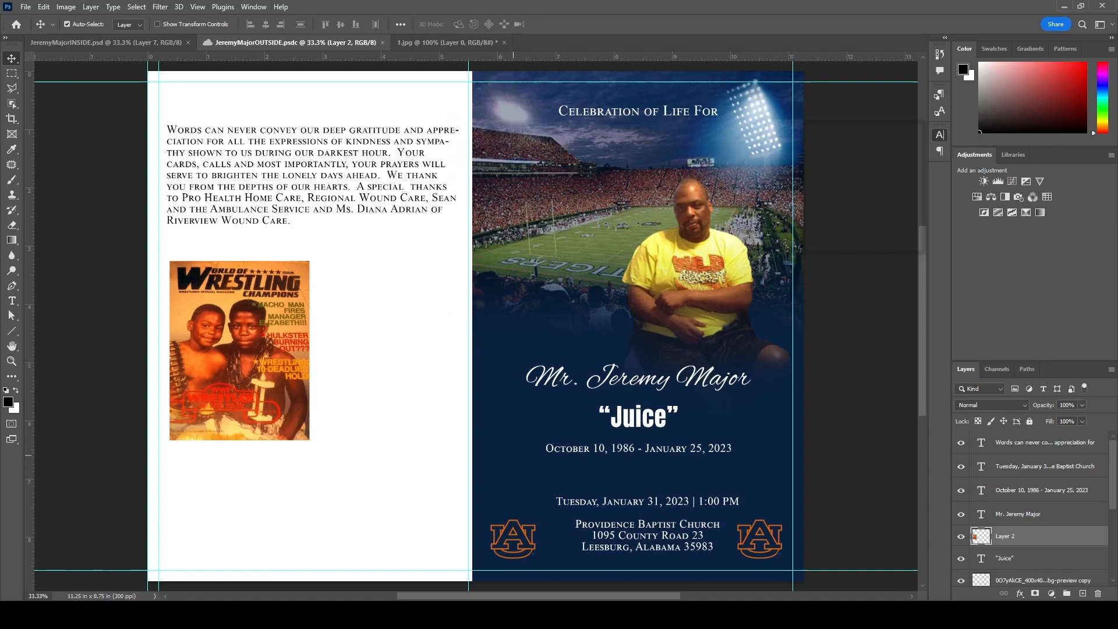
# - Stretch the navy background layer across the left page
pyautogui.click(611, 478)
pyautogui.hotkey('ctrl', 't')
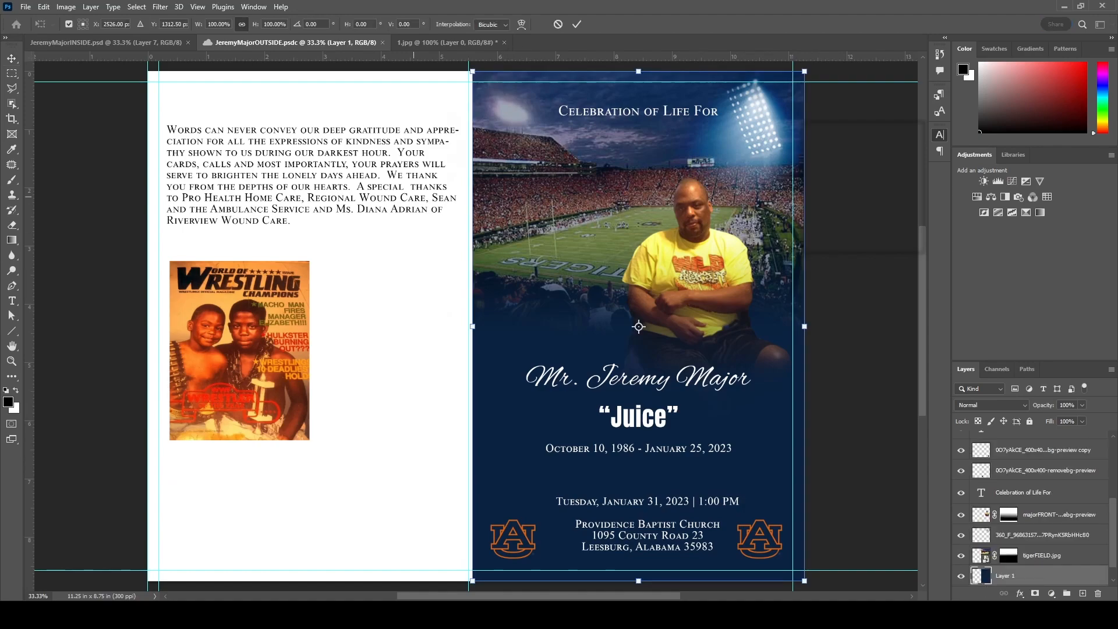
pyautogui.moveTo(471, 326); pyautogui.dragTo(132, 326)
pyautogui.press('Return')
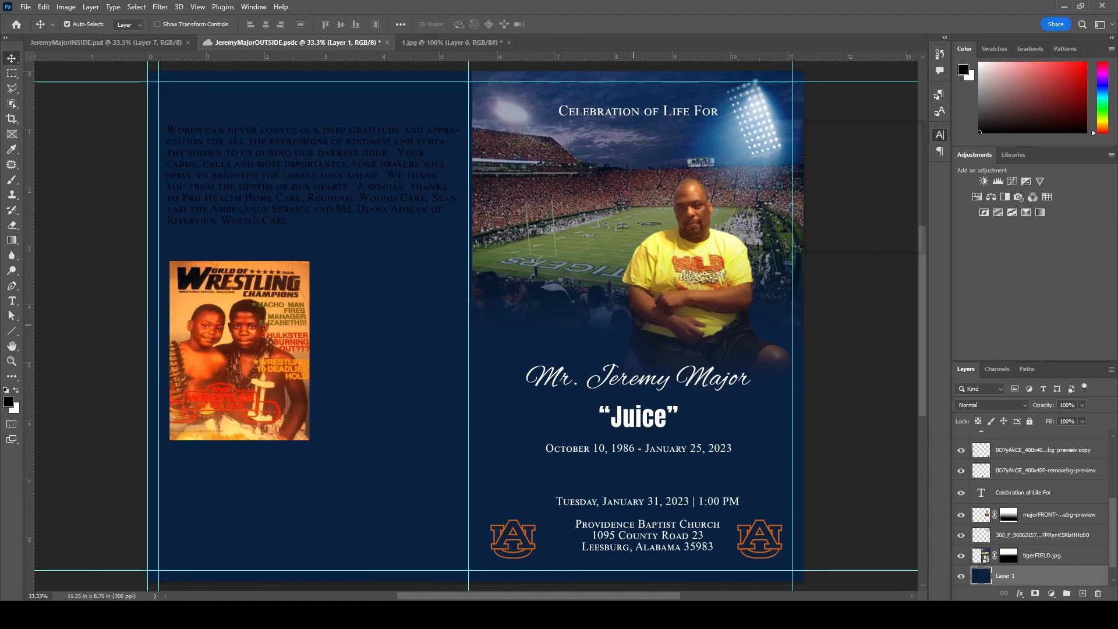
# - Shrink the wrestling photo into the top-left corner, move the thank-you text down, and save
pyautogui.moveTo(344, 180); pyautogui.dragTo(352, 298)
pyautogui.moveTo(262, 372); pyautogui.dragTo(258, 205)
pyautogui.hotkey('ctrl', 't')
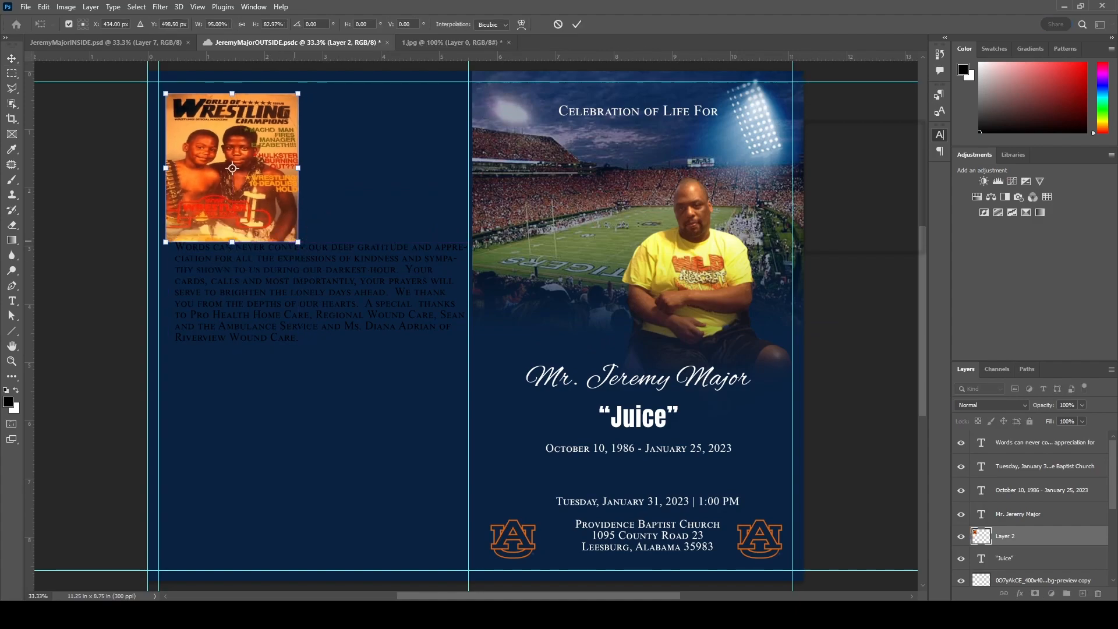
pyautogui.moveTo(305, 93); pyautogui.dragTo(273, 135)
pyautogui.moveTo(255, 177); pyautogui.dragTo(264, 139)
pyautogui.press('Return')
pyautogui.moveTo(296, 281); pyautogui.dragTo(288, 342)
pyautogui.hotkey('ctrl', 's')
# - Make the thank-you text box taller and add a blank line above the text
pyautogui.press('t')
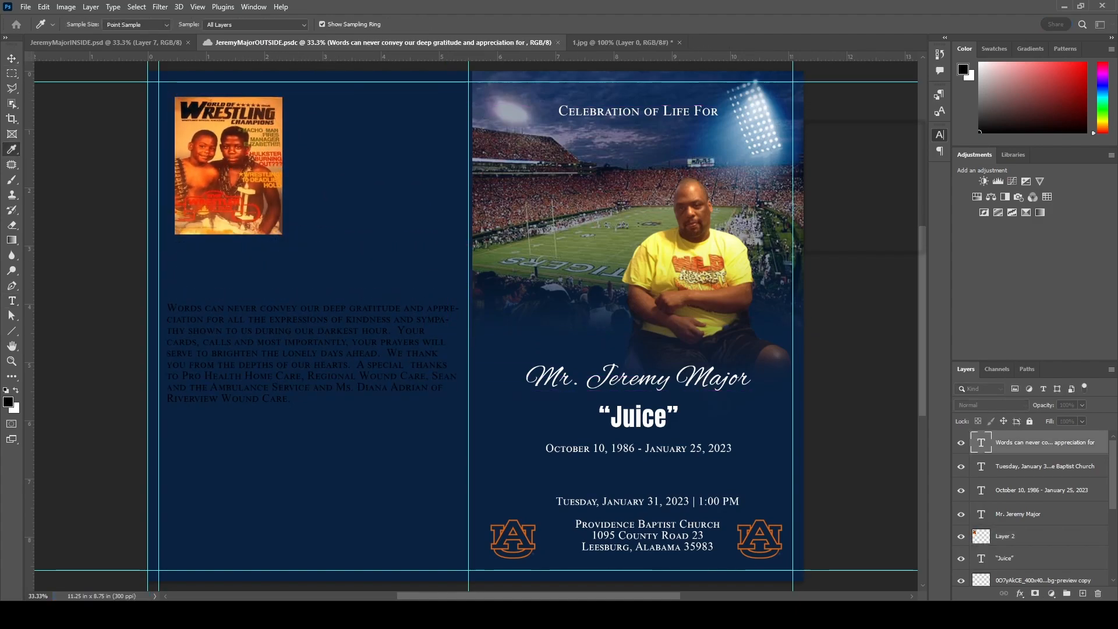
pyautogui.click(313, 361)
pyautogui.moveTo(296, 421); pyautogui.dragTo(226, 423)
pyautogui.click(12, 58)
pyautogui.hotkey('ctrl', 'z')
pyautogui.click(11, 300)
pyautogui.click(262, 364)
pyautogui.moveTo(313, 415); pyautogui.dragTo(313, 451)
pyautogui.click(169, 308)
pyautogui.press('Return')
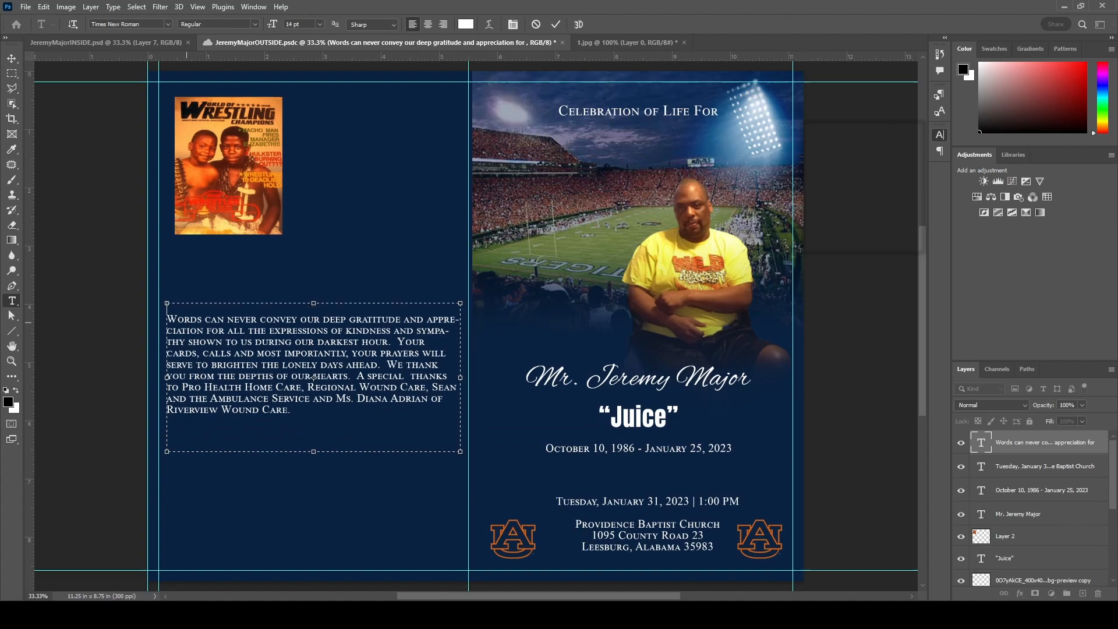
# - Add an 'Acknowledgments' first line, centred in Alex Brush and enlarged past 24 pt
pyautogui.write('Acknowledgments')
pyautogui.hotkey('shift', 'Home')
pyautogui.hotkey('ctrl', 'shift', 'c')
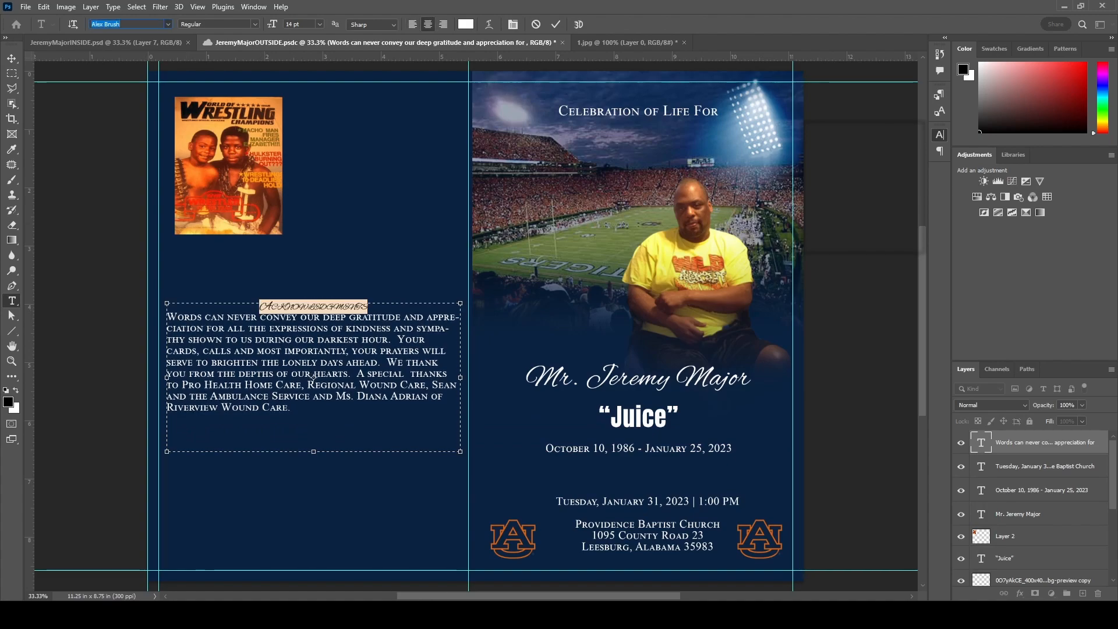
pyautogui.hotkey('ctrl', 'alt', 'shift', '.')
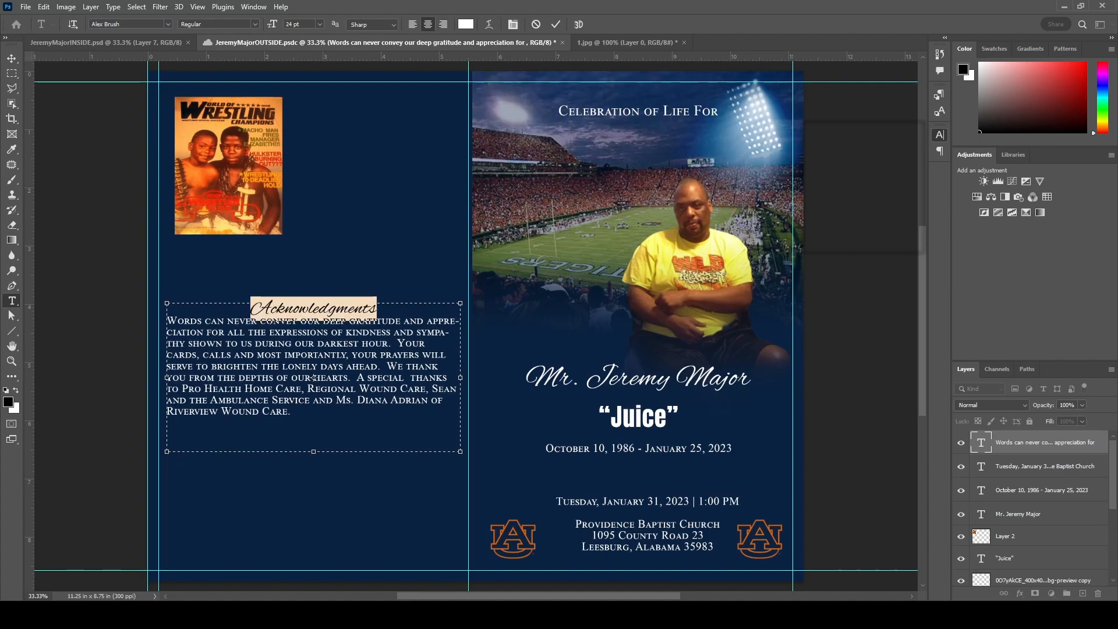
pyautogui.hotkey('ctrl', 'alt', 'shift', '.')
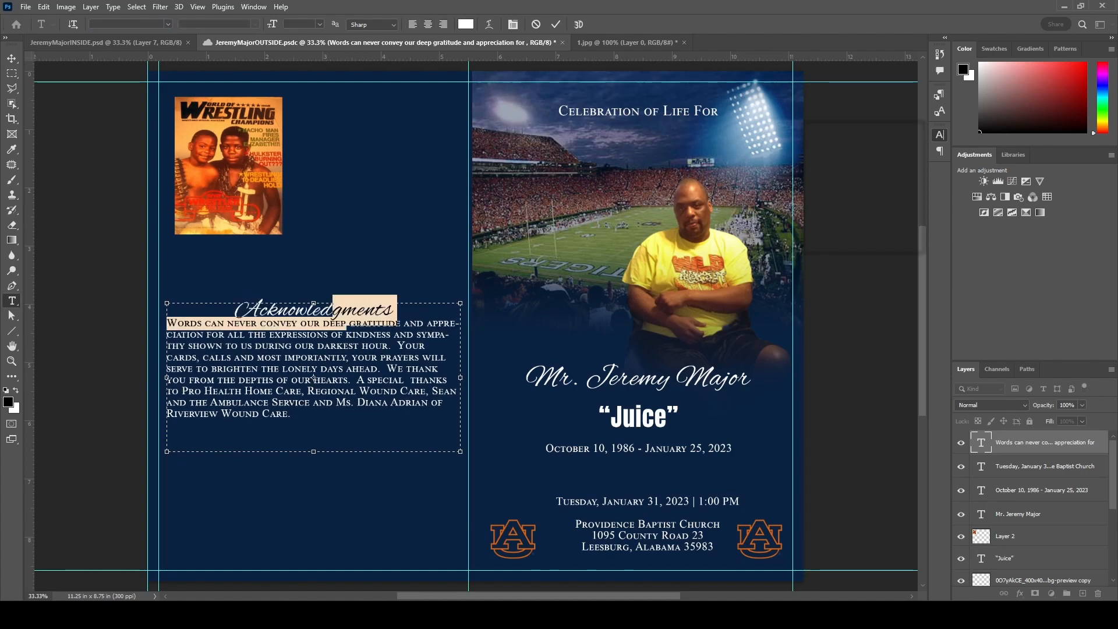
pyautogui.hotkey('ctrl', 'Return')
# - Move the Acknowledgments text block up beneath the wrestling photo
pyautogui.hotkey('ctrl', 'shift', 'Tab')
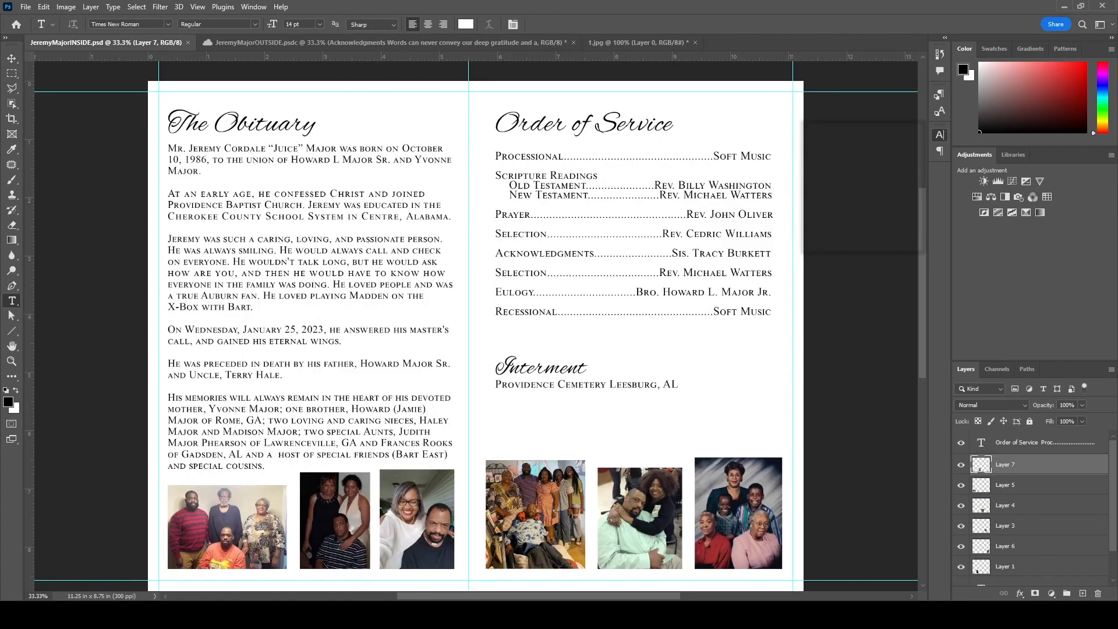
pyautogui.hotkey('ctrl', 'Tab')
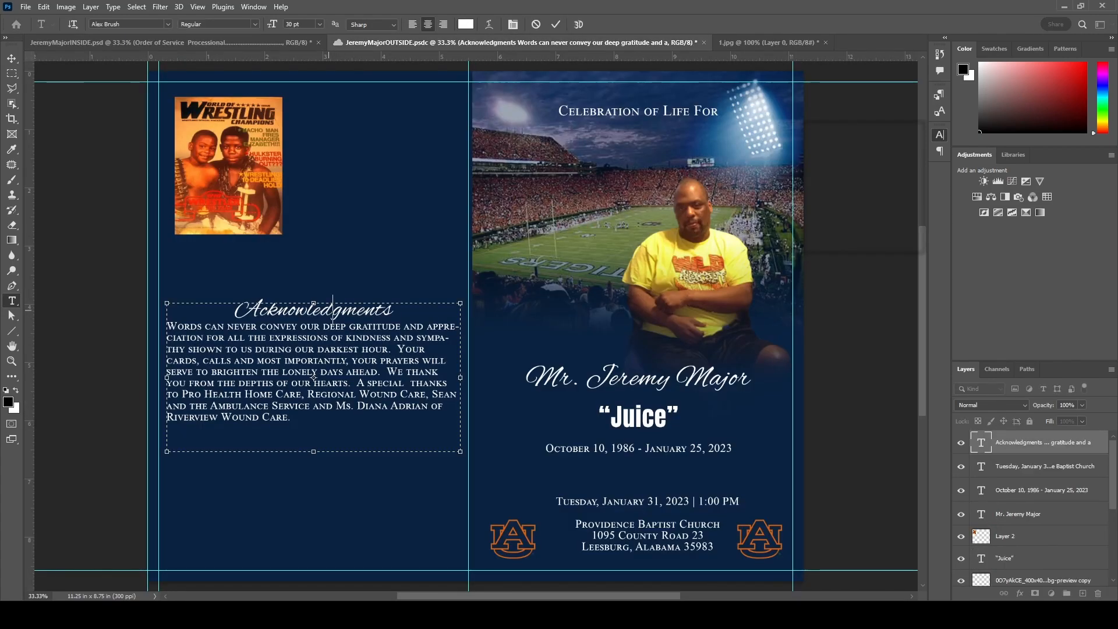
pyautogui.click(12, 58)
pyautogui.moveTo(309, 373); pyautogui.dragTo(303, 321)
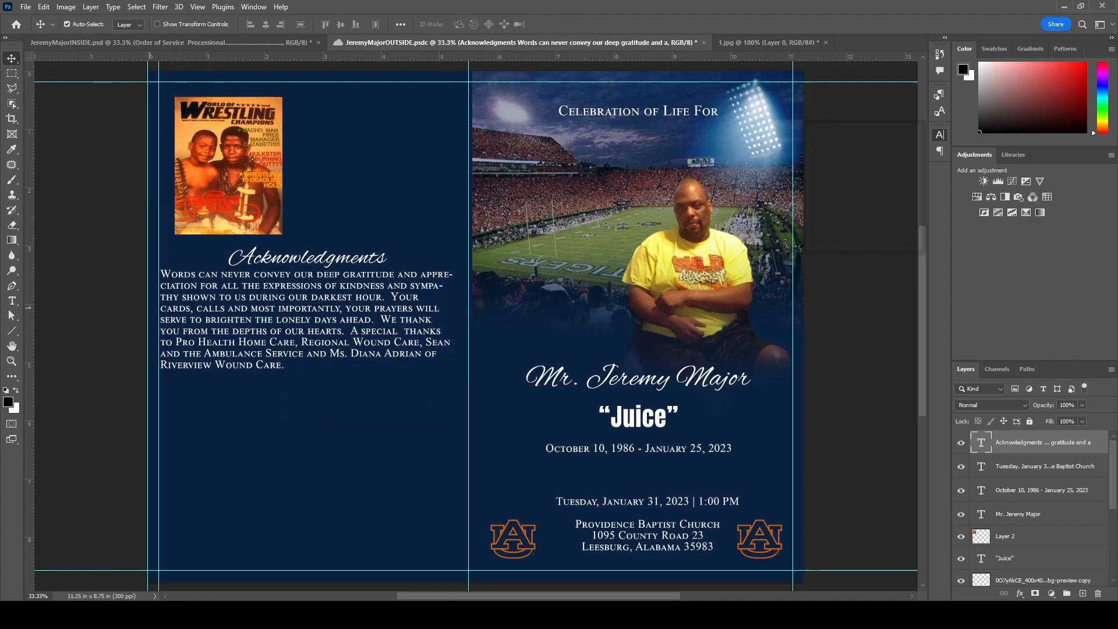
pyautogui.moveTo(274, 332); pyautogui.dragTo(281, 325)
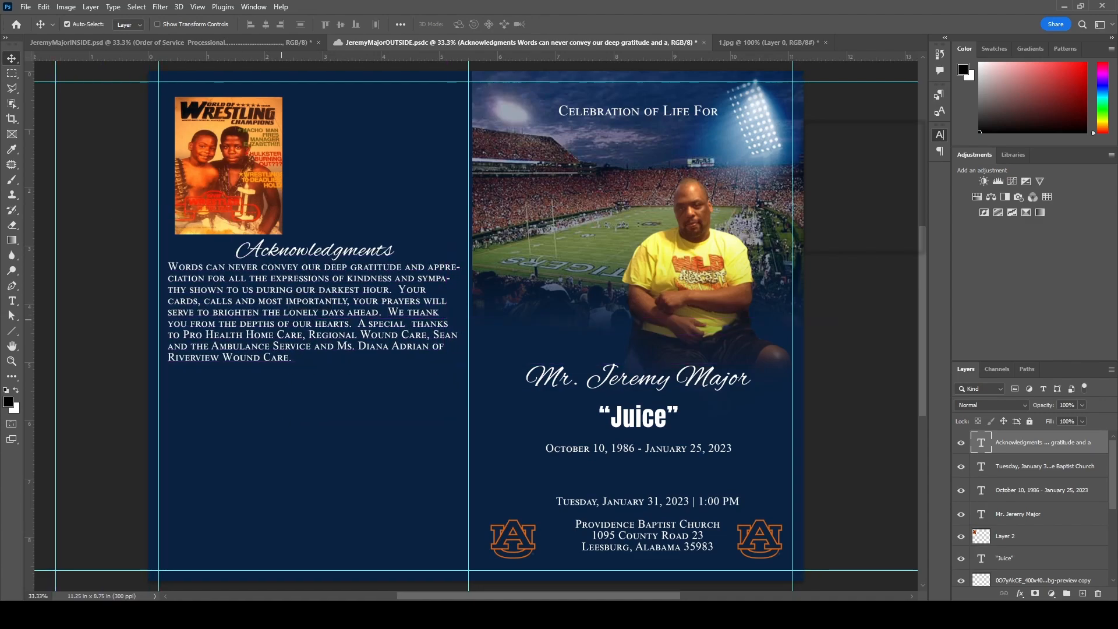
# - Nudge the Acknowledgments down, then scale the placed designer logo and centre it low on the page
pyautogui.hotkey('shift', 'Down')
pyautogui.hotkey('shift', 'Down')
pyautogui.hotkey('shift', 'Down')
pyautogui.hotkey('shift', 'Down')
pyautogui.hotkey('shift', 'Down')
pyautogui.hotkey('shift', 'Down')
pyautogui.hotkey('shift', 'Down')
pyautogui.hotkey('shift', 'Down')
pyautogui.hotkey('shift', 'Down')
pyautogui.hotkey('shift', 'Down')
pyautogui.hotkey('shift', 'Down')
pyautogui.hotkey('shift', 'Down')
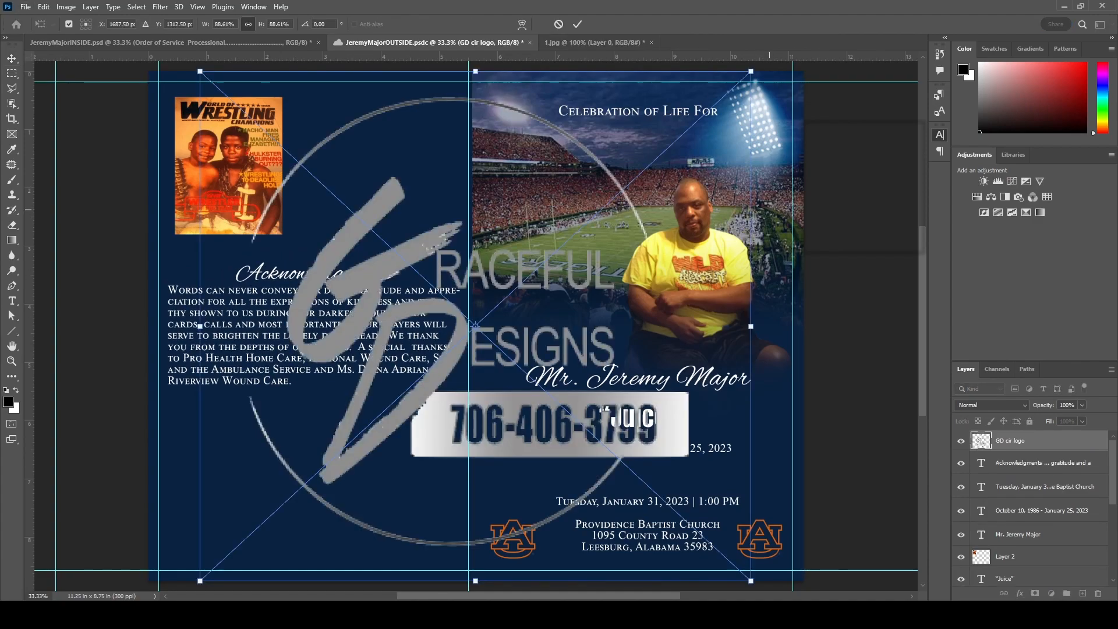
pyautogui.moveTo(751, 72); pyautogui.dragTo(276, 472)
pyautogui.moveTo(256, 552); pyautogui.dragTo(378, 529)
pyautogui.moveTo(416, 469); pyautogui.dragTo(410, 524)
pyautogui.press('Return')
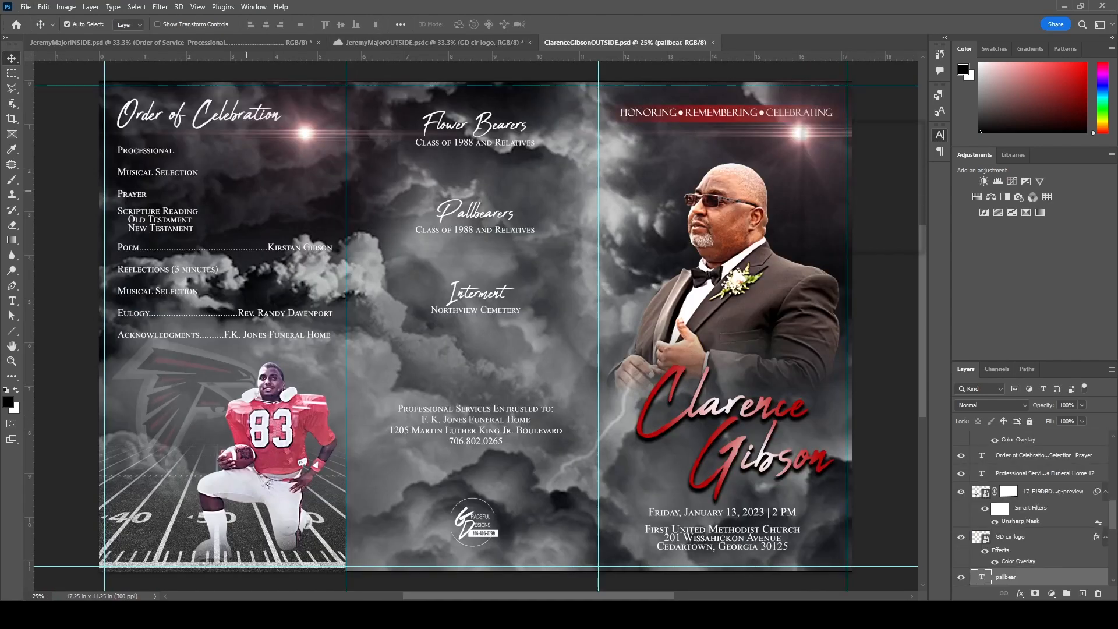
# - Bring in the funeral home credit, resize it, and position it at bottom-left
pyautogui.moveTo(486, 442); pyautogui.dragTo(275, 482)
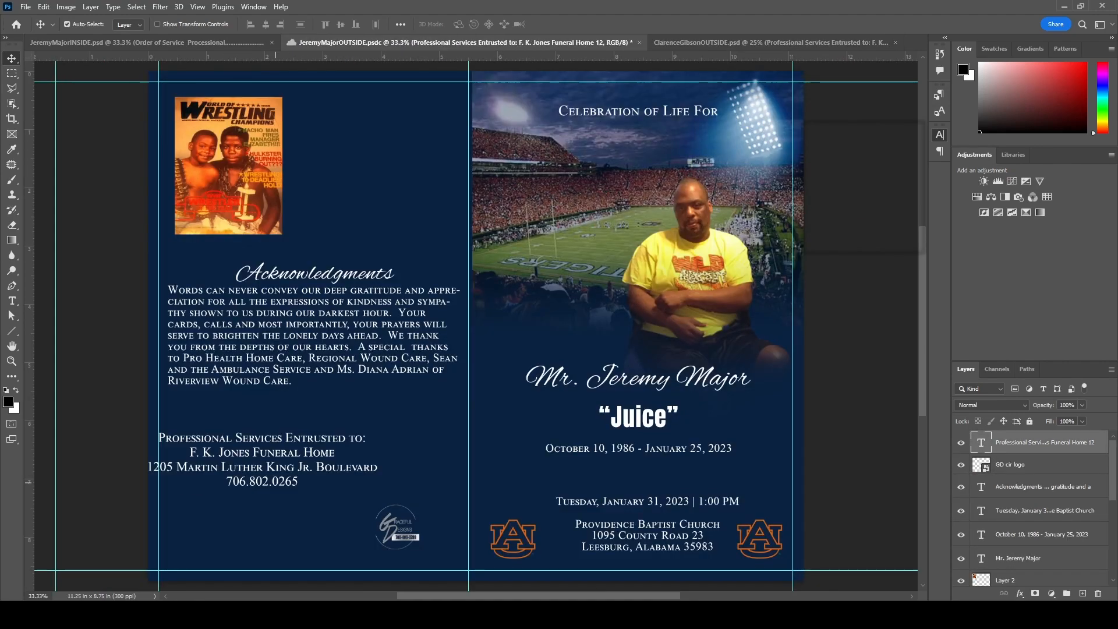
pyautogui.hotkey('ctrl', 't')
pyautogui.moveTo(383, 430); pyautogui.dragTo(241, 490)
pyautogui.moveTo(195, 507); pyautogui.dragTo(159, 507)
pyautogui.moveTo(221, 522); pyautogui.dragTo(227, 527)
pyautogui.moveTo(228, 564)
pyautogui.mouseDown()
pyautogui.moveTo(229, 552)
pyautogui.moveTo(230, 571)
pyautogui.mouseUp()
pyautogui.press('Return')
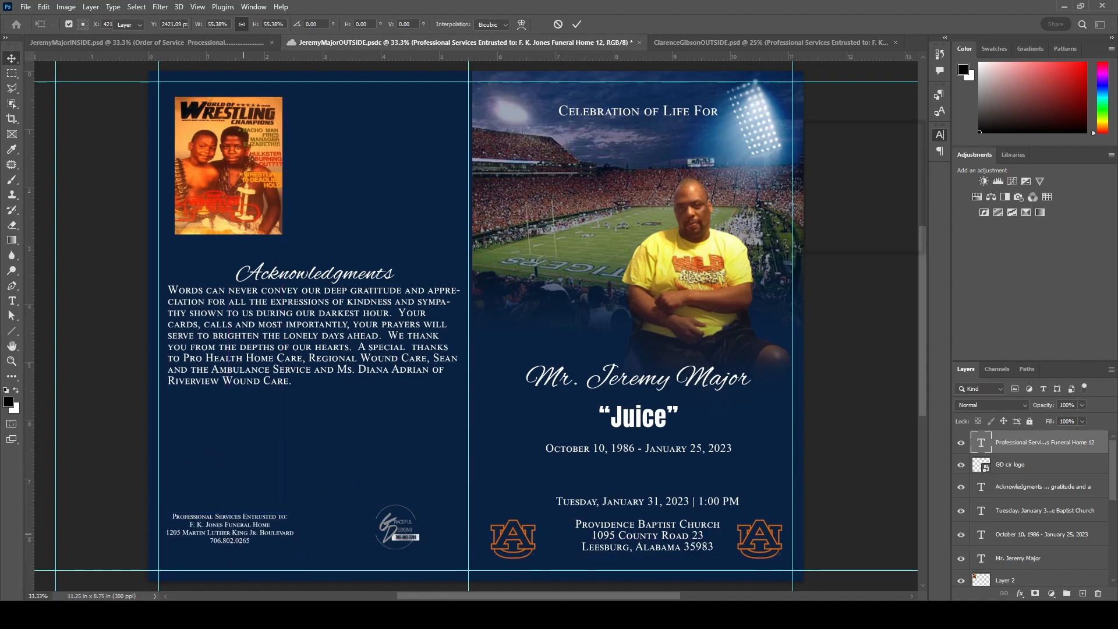
pyautogui.moveTo(229, 533); pyautogui.dragTo(257, 539)
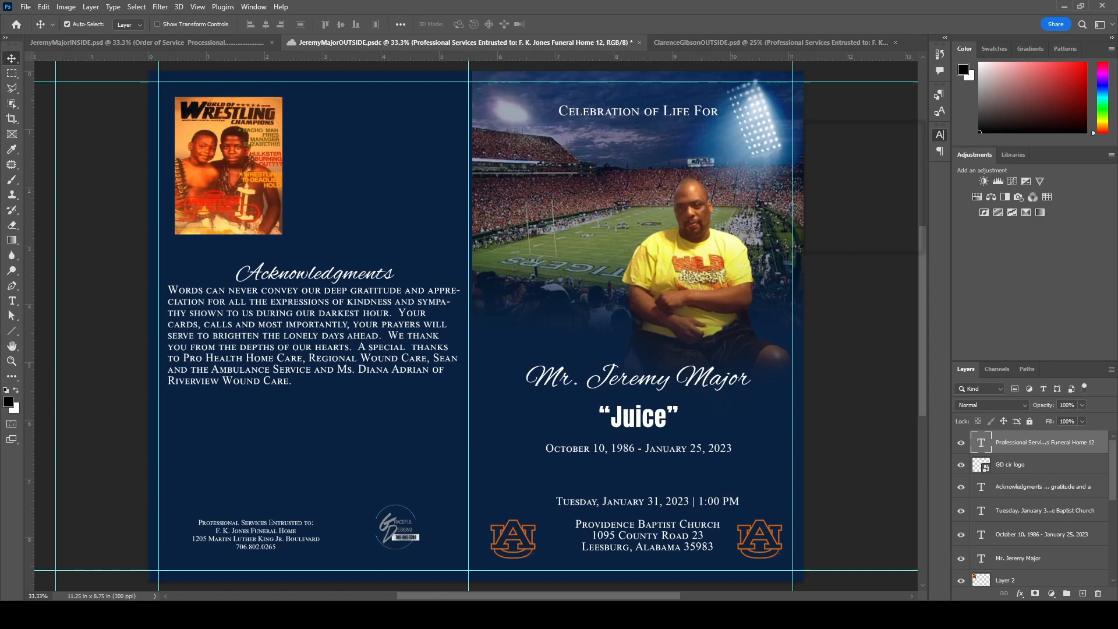
# - Shrink the placed Auburn Tigers logo and set it under the acknowledgments
pyautogui.moveTo(709, 153); pyautogui.dragTo(350, 423)
pyautogui.moveTo(296, 473); pyautogui.dragTo(330, 442)
pyautogui.press('Return')
# - Turn the designer logo white with a Color Overlay
pyautogui.hotkey('alt', '[')
pyautogui.hotkey('alt', '[')
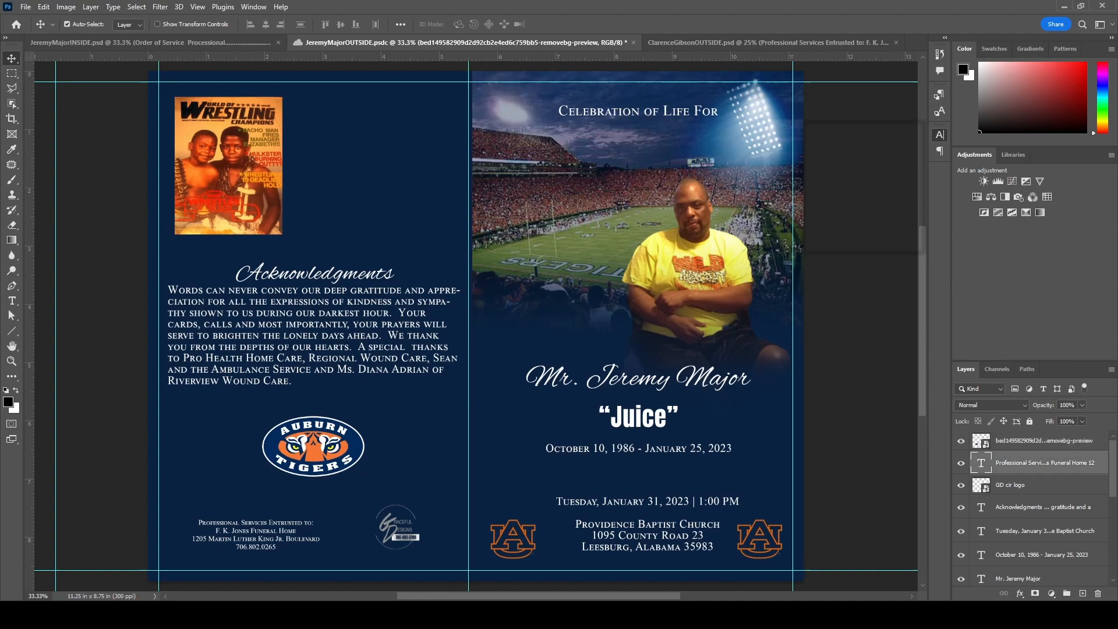
pyautogui.press('space')
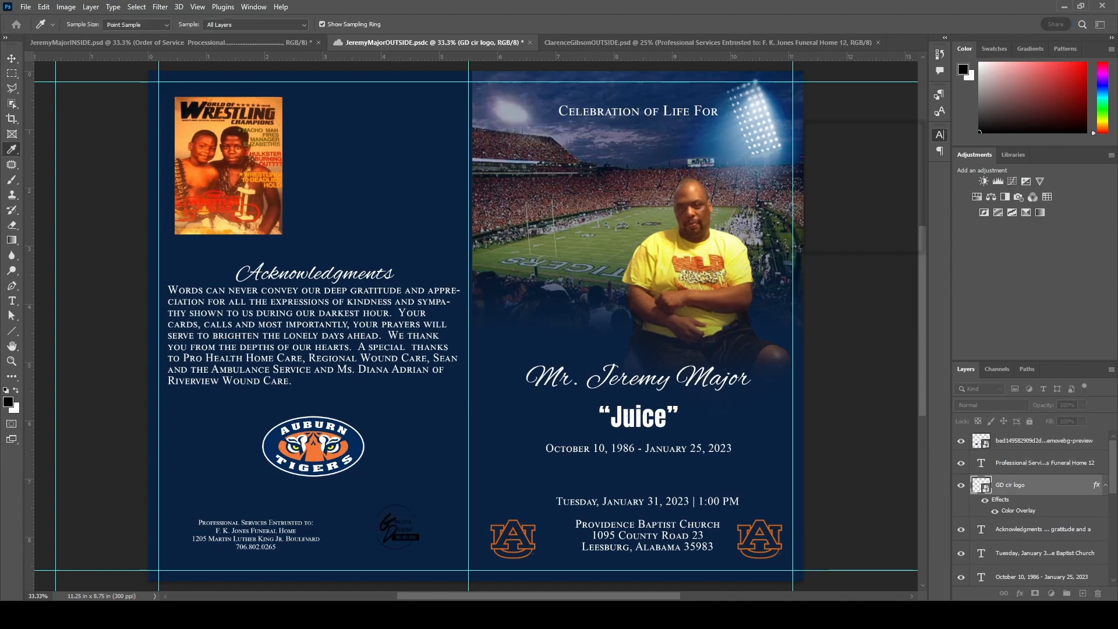
pyautogui.press('Return')
pyautogui.press('Return')
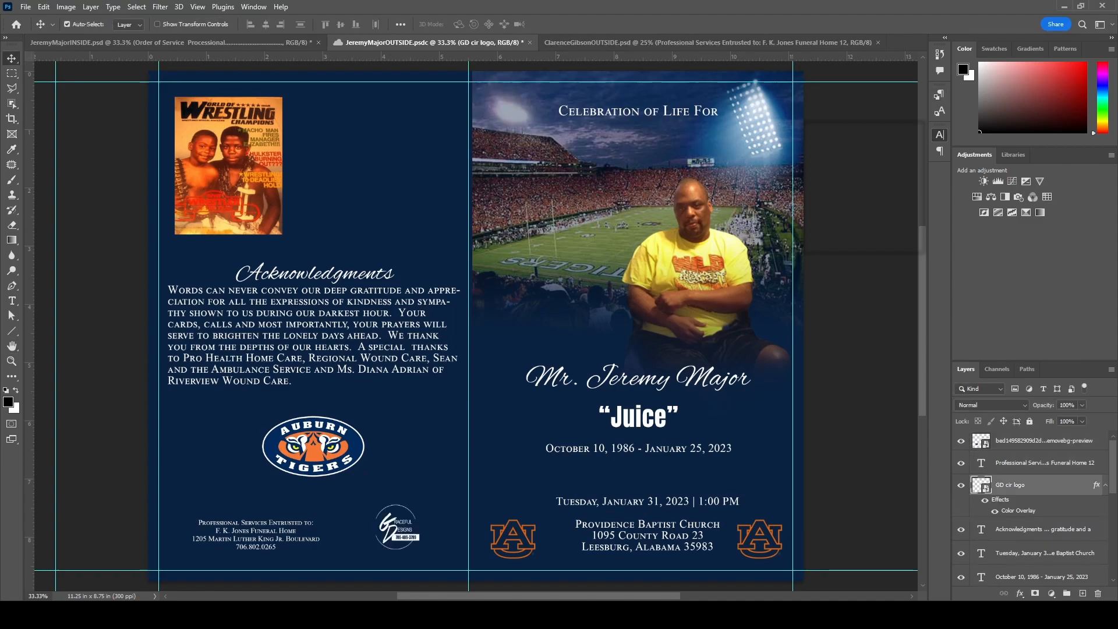
pyautogui.click(1082, 593)
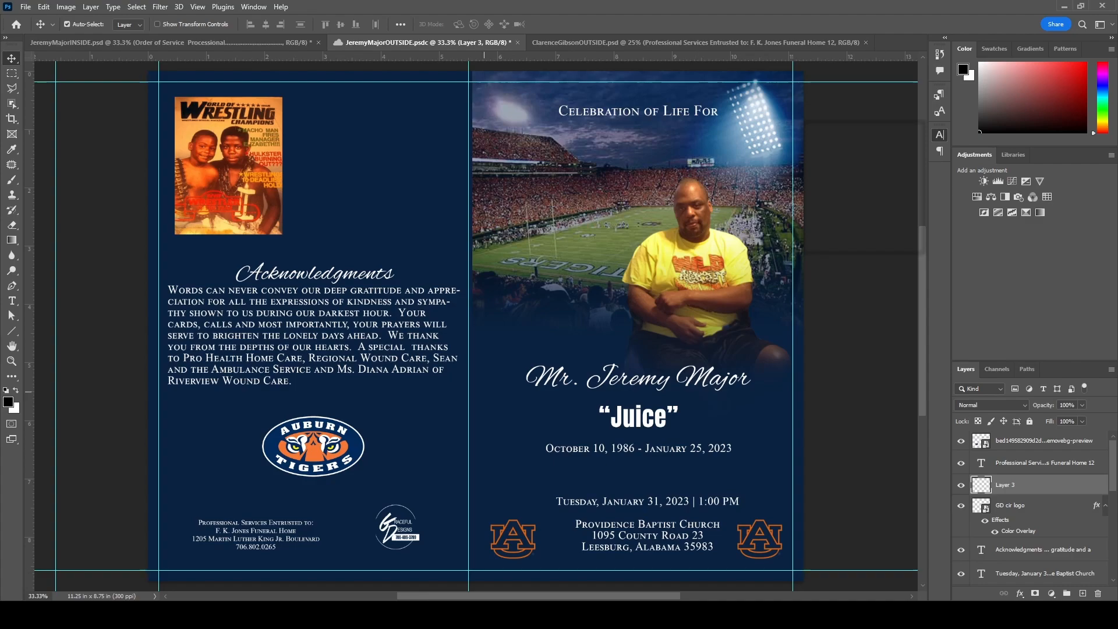
# - Create a text box with a tight-leaded, 18 pt Alex Brush 'Flower Bearers' heading
pyautogui.scroll(-1, 304, 88)
pyautogui.press('t')
pyautogui.moveTo(304, 87); pyautogui.dragTo(450, 228)
pyautogui.scroll(2, 450, 228)
pyautogui.hotkey('alt', 'Up')
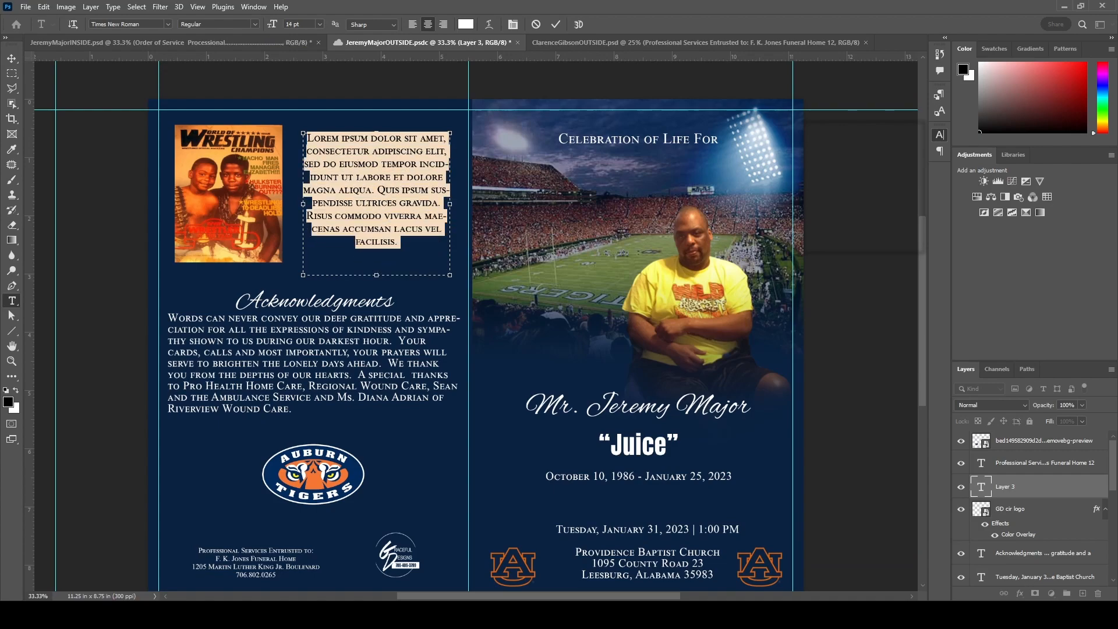
pyautogui.press('Return')
pyautogui.hotkey('ctrl', 'shift', 'h')
pyautogui.hotkey('ctrl', 'shift', '.')
pyautogui.hotkey('ctrl', 'shift', '.')
pyautogui.click(381, 138)
pyautogui.hotkey('ctrl', 'a')
pyautogui.write('Flower Bearers')
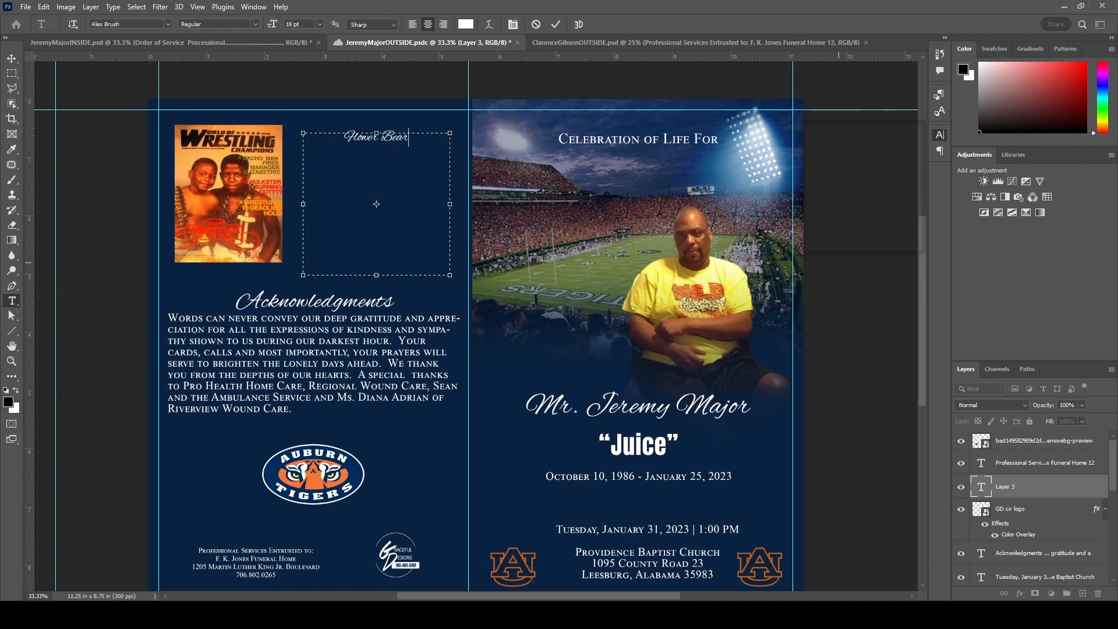
pyautogui.hotkey('ctrl', 'Return')
# - Add a 'Pallbearers' heading below and 'Family & Friends' in Times New Roman under Flower Bearers
pyautogui.click(419, 145)
pyautogui.hotkey('ctrl', 'a')
pyautogui.hotkey('ctrl', 'c')
pyautogui.press('Right')
pyautogui.press('Return')
pyautogui.press('Return')
pyautogui.press('Return')
pyautogui.hotkey('ctrl', 'v')
pyautogui.press('Left')
pyautogui.press('Left')
pyautogui.press('Left')
pyautogui.press('Left')
pyautogui.press('Left')
pyautogui.press('Left')
pyautogui.press('BackSpace')
pyautogui.press('BackSpace')
pyautogui.press('BackSpace')
pyautogui.press('BackSpace')
pyautogui.press('BackSpace')
pyautogui.press('BackSpace')
pyautogui.press('BackSpace')
pyautogui.press('BackSpace')
pyautogui.write('Pallb')
pyautogui.click(510, 186)
pyautogui.write('Family & Friends')
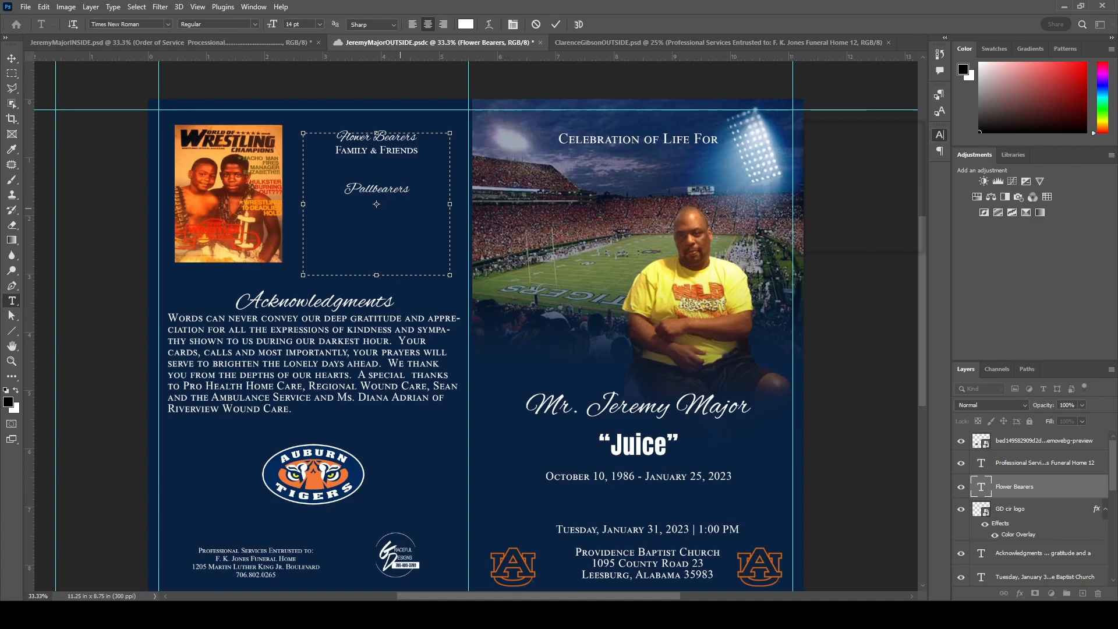
# - Add small-caps 'Family & Friends' under Pallbearers, space the headings, and nudge the block down
pyautogui.click(417, 187)
pyautogui.click(376, 204)
pyautogui.write('Family & Friends')
pyautogui.tripleClick(342, 202)
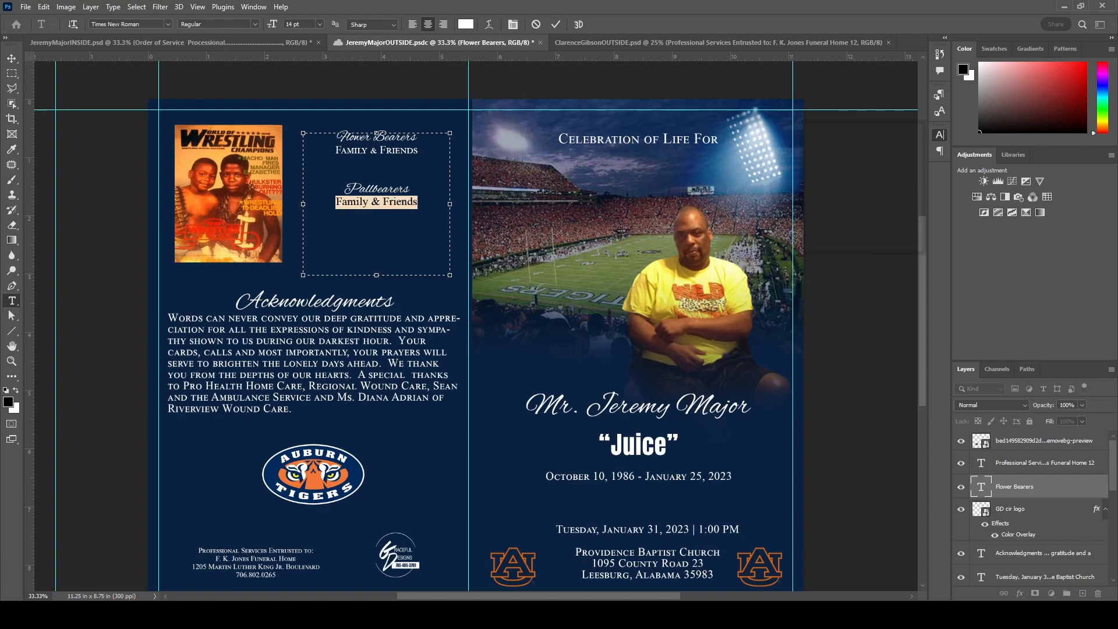
pyautogui.hotkey('ctrl', 'shift', 'h')
pyautogui.press('Left')
pyautogui.press('Up')
pyautogui.press('Return')
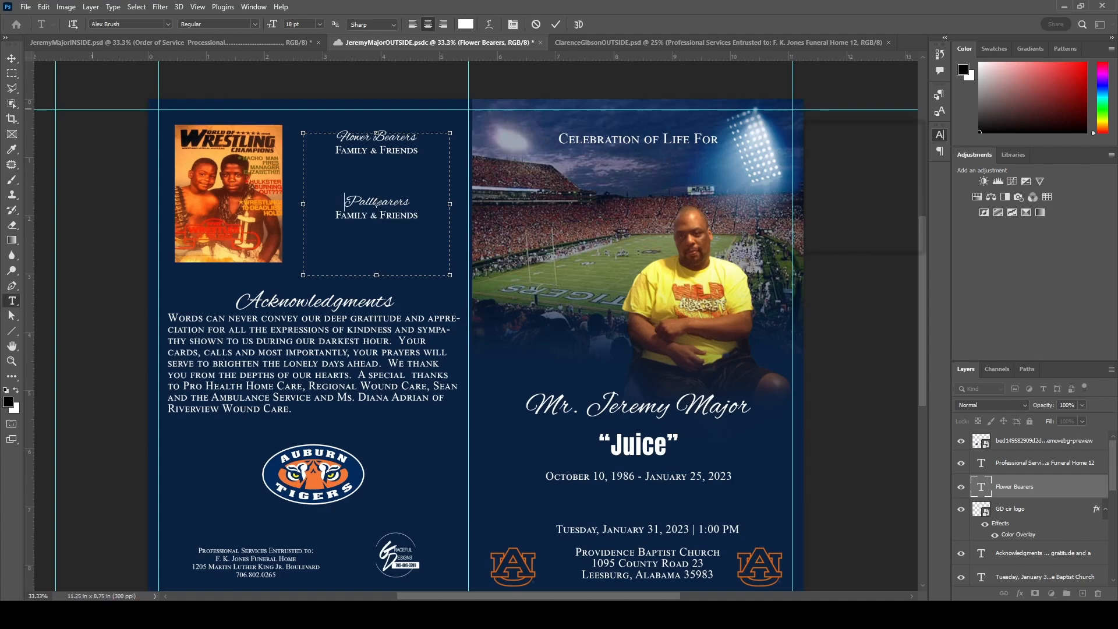
pyautogui.hotkey('ctrl', 'Return')
pyautogui.press('v')
pyautogui.moveTo(378, 202); pyautogui.dragTo(378, 215)
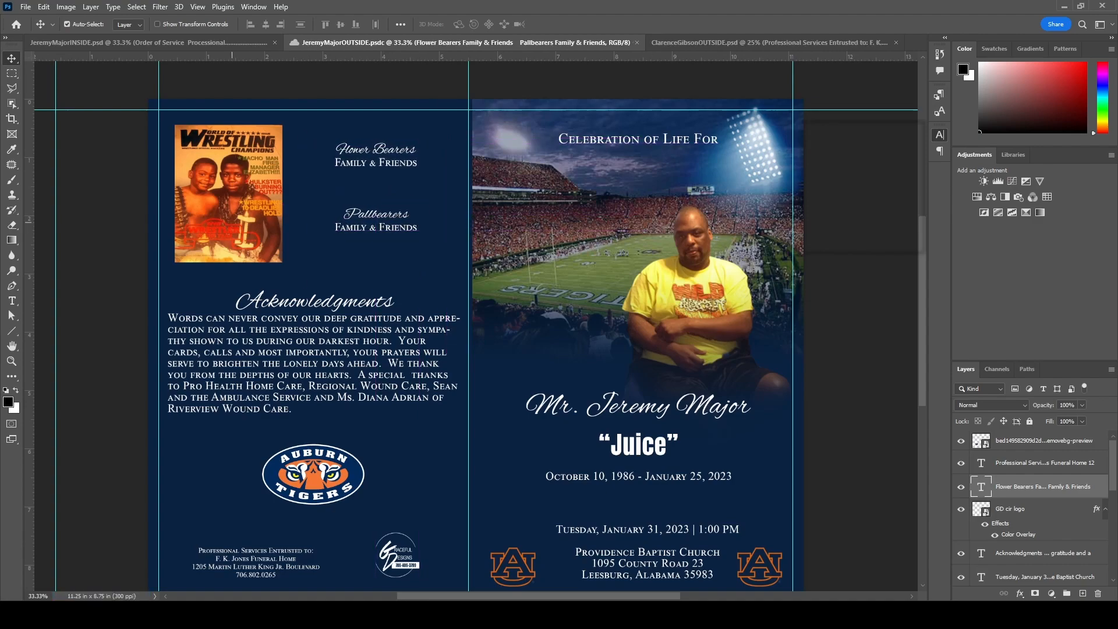
# - Try Curves and Levels adjustments on the spread, then delete them
pyautogui.click(1012, 181)
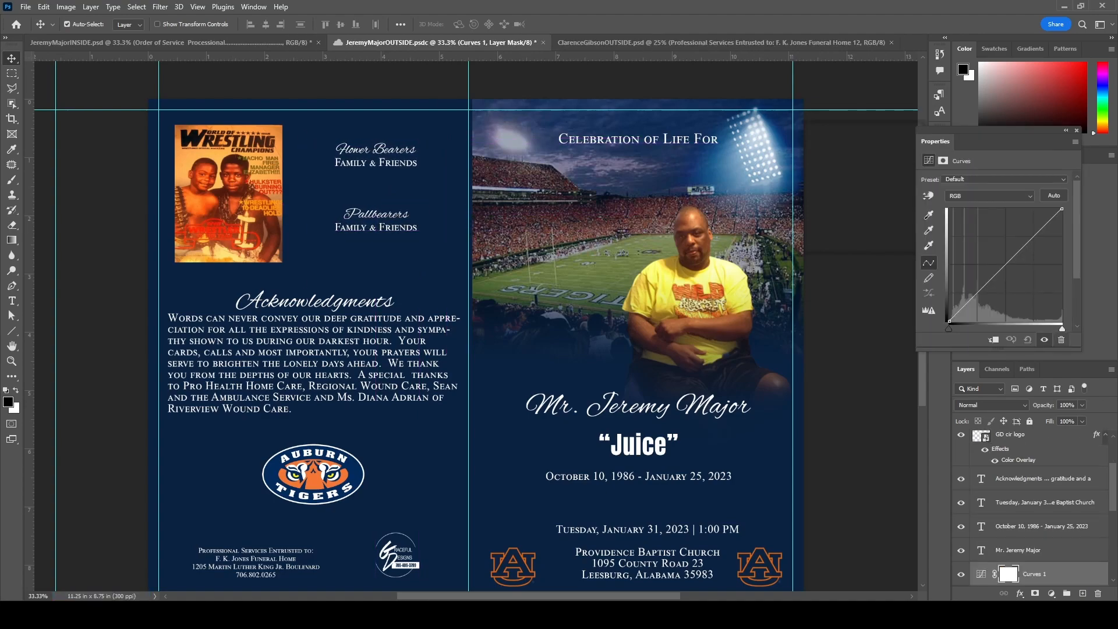
pyautogui.hotkey('ctrl', 'z')
pyautogui.click(1077, 131)
pyautogui.click(998, 181)
pyautogui.moveTo(1066, 264)
pyautogui.mouseDown()
pyautogui.moveTo(1037, 264)
pyautogui.moveTo(1066, 264)
pyautogui.mouseUp()
pyautogui.click(1076, 130)
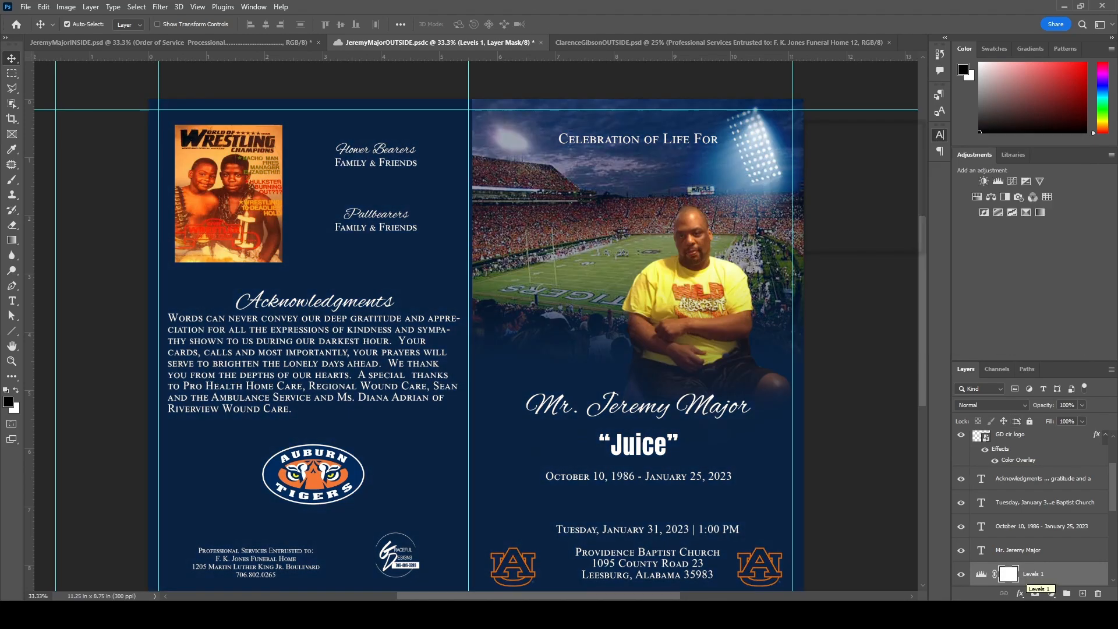
pyautogui.moveTo(1027, 575); pyautogui.dragTo(1098, 593)
# - Nudge the wrestling photo right and centre the Acknowledgments paragraph at 13 pt
pyautogui.moveTo(215, 211); pyautogui.dragTo(225, 211)
pyautogui.press('t')
pyautogui.click(314, 369)
pyautogui.moveTo(288, 410); pyautogui.dragTo(196, 320)
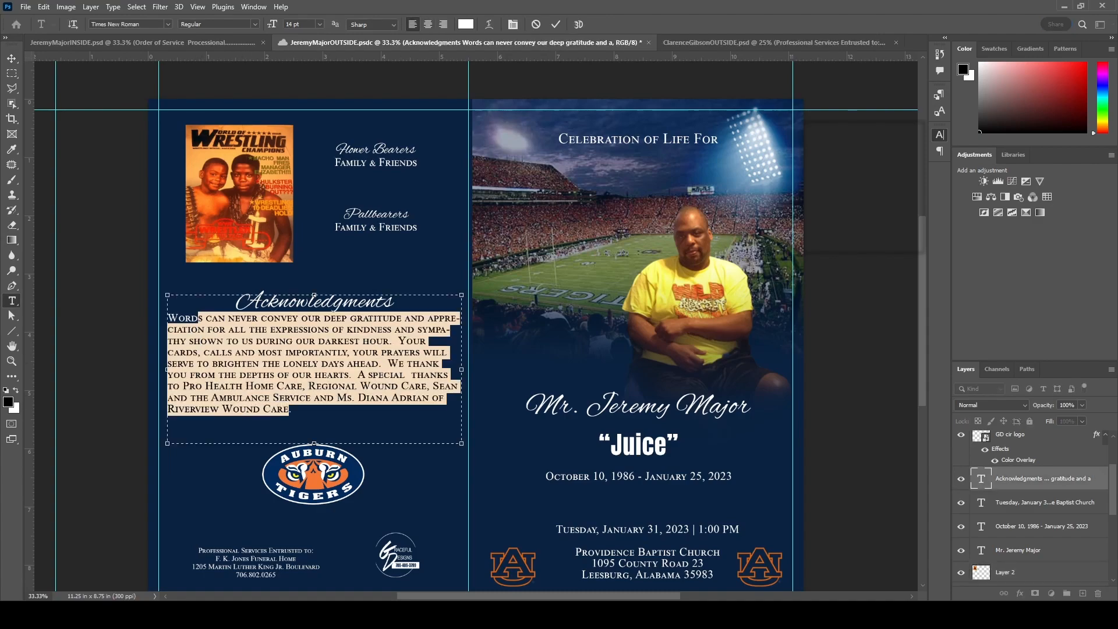
pyautogui.hotkey('ctrl', 'shift', 'c')
pyautogui.click(830, 166)
pyautogui.scroll(-1, 829, 166)
pyautogui.click(143, 43)
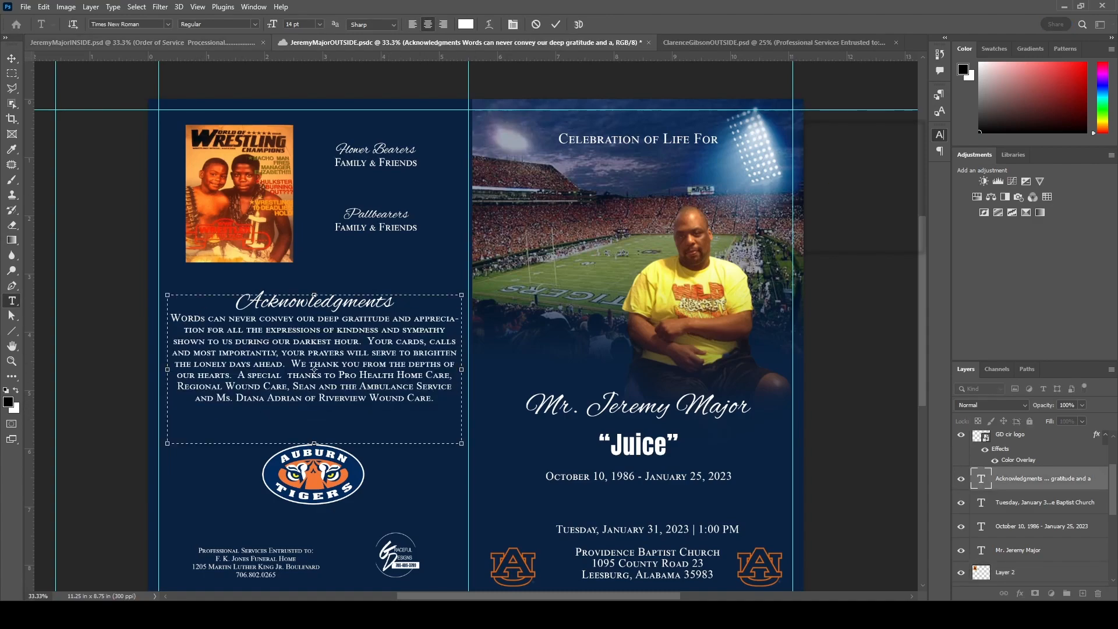
# - Tighten the paragraph's first line so 'appreciation' fits
pyautogui.hotkey('ctrl', 'Tab')
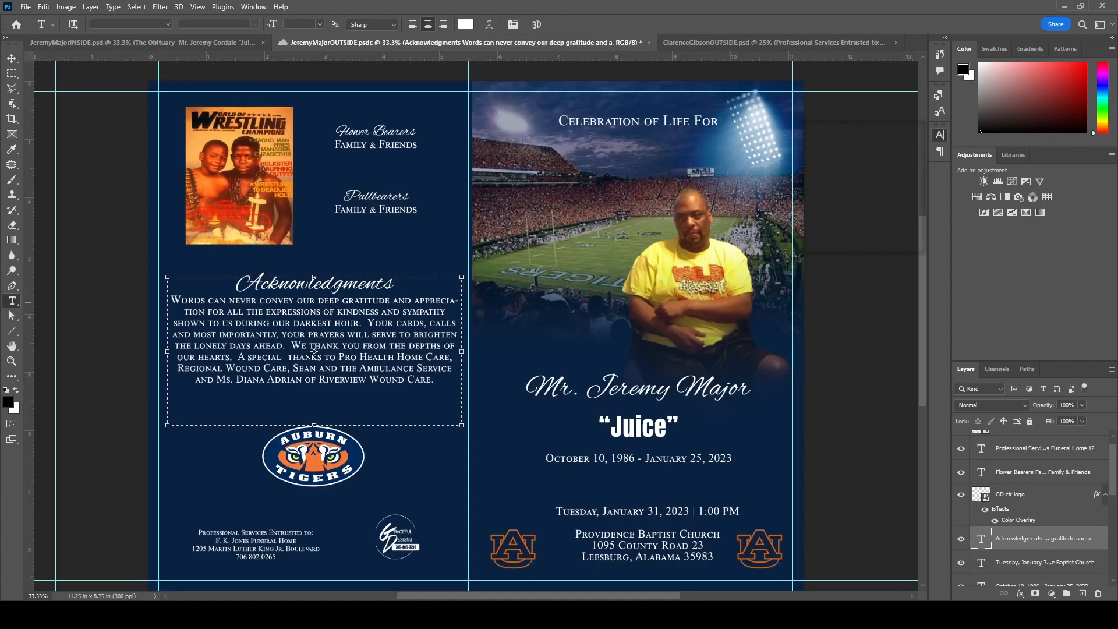
pyautogui.hotkey('shift', 'Home')
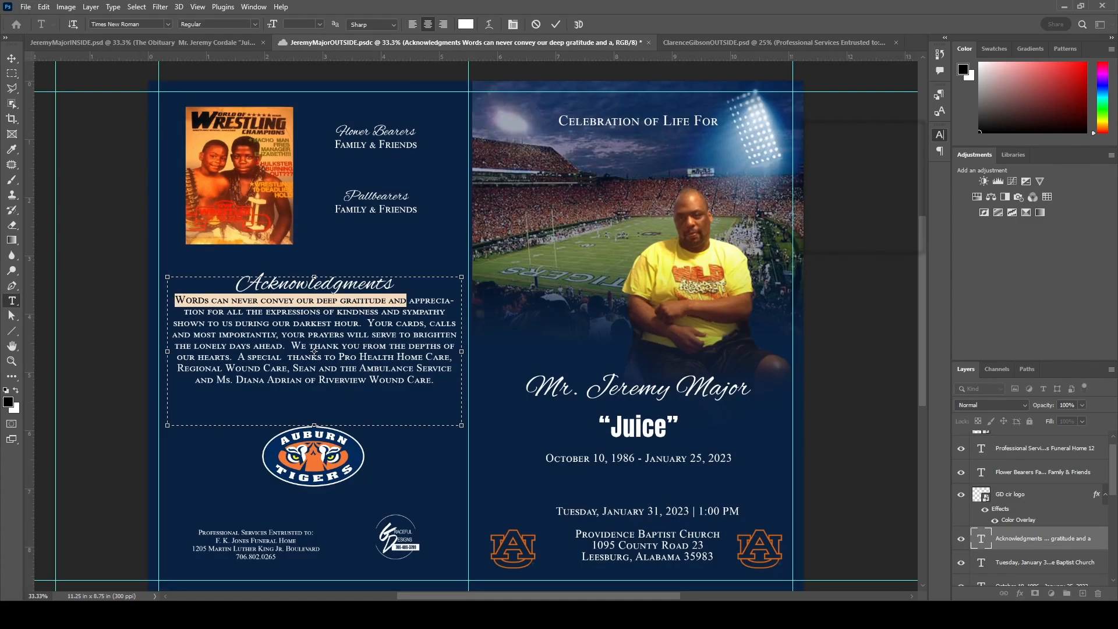
pyautogui.hotkey('alt', 'Left')
pyautogui.click(409, 418)
# - Sign the acknowledgments '-The Family' and copy the PROOF PAGE PNG watermark into both spreads, below Layer 7
pyautogui.write('-The Family')
pyautogui.click(11, 58)
pyautogui.click(774, 42)
pyautogui.scroll(5, 1031, 506)
pyautogui.click(1019, 474)
pyautogui.moveTo(1019, 474); pyautogui.dragTo(477, 335)
pyautogui.moveTo(1020, 533); pyautogui.dragTo(402, 302)
pyautogui.moveTo(1020, 569); pyautogui.dragTo(1019, 457)
# - Shrink the PROOF watermark on the inside spread and move it lower on the page
pyautogui.hotkey('ctrl', 't')
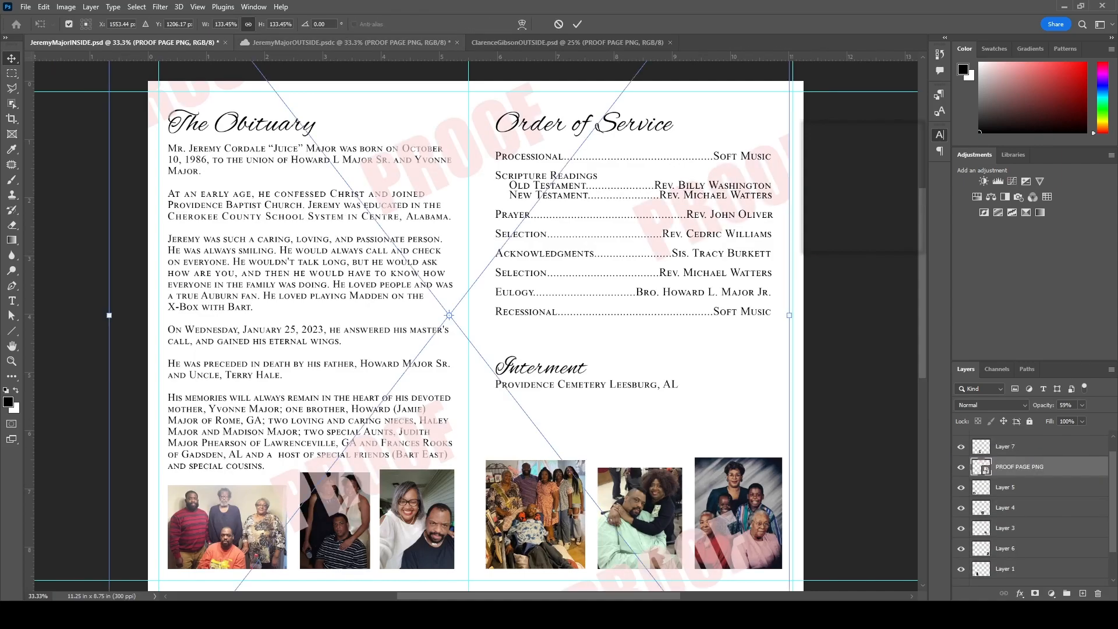
pyautogui.hotkey('ctrl', '-')
pyautogui.moveTo(205, 544); pyautogui.dragTo(289, 432)
pyautogui.moveTo(502, 230); pyautogui.dragTo(479, 302)
pyautogui.click(577, 25)
# - Shrink the PROOF watermark on the outside spread and shift it down and left
pyautogui.hotkey('ctrl', 'Tab')
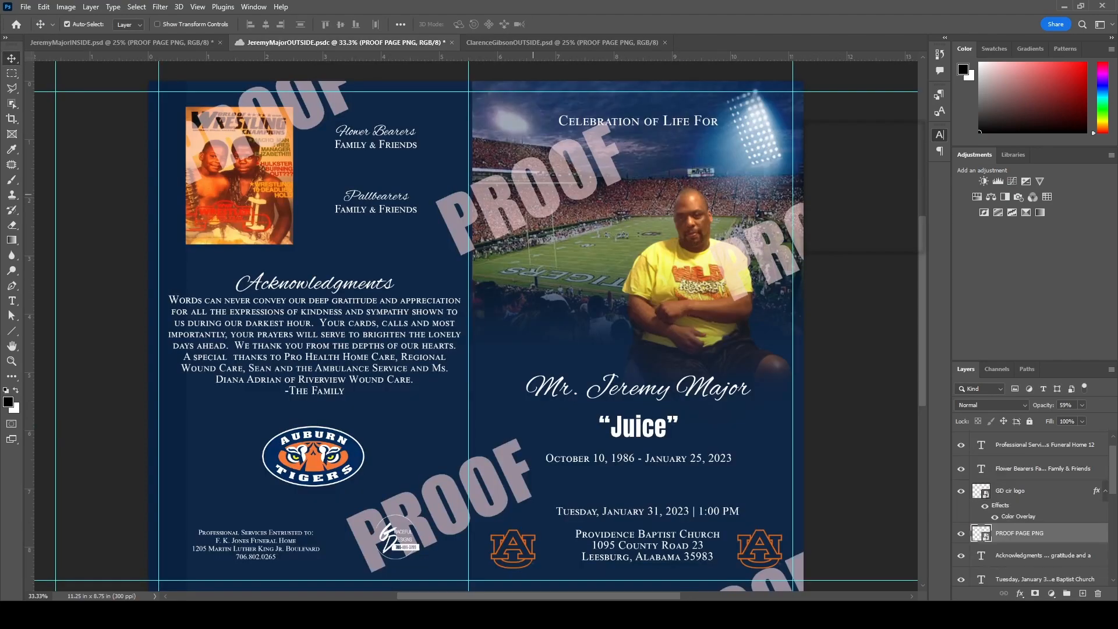
pyautogui.hotkey('ctrl', '-')
pyautogui.hotkey('ctrl', 't')
pyautogui.scroll(-1, 472, 326)
pyautogui.scroll(-3, 764, 431)
pyautogui.moveTo(766, 581); pyautogui.dragTo(722, 479)
pyautogui.press('Return')
pyautogui.scroll(3, 487, 345)
pyautogui.moveTo(487, 345); pyautogui.dragTo(472, 386)
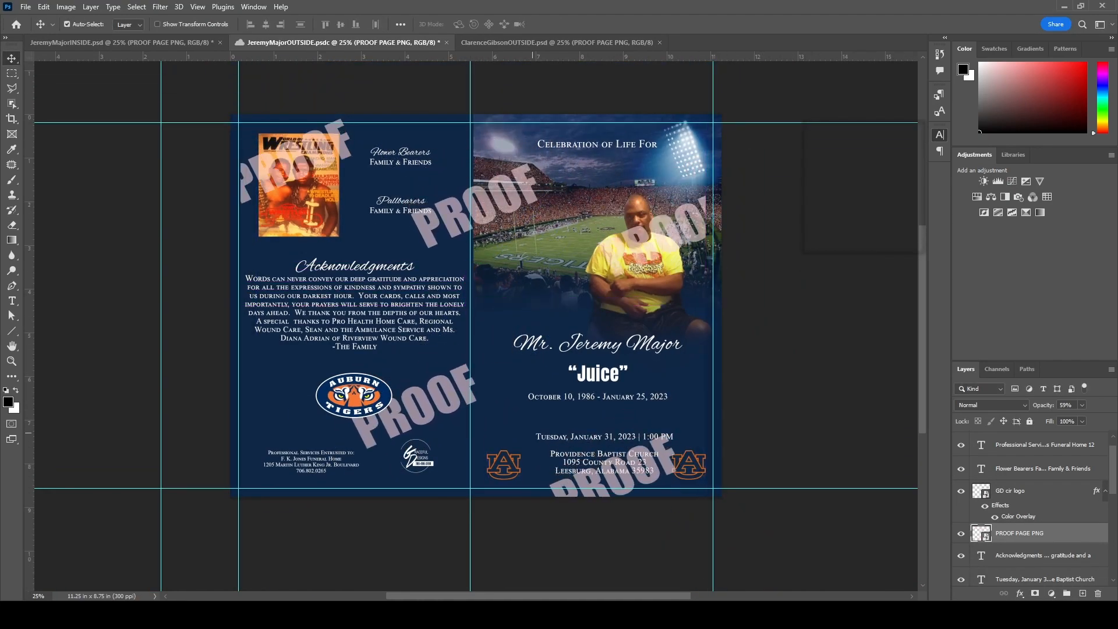
# - Hide the inside spread's PROOF watermark and add a stroke outline to the Layer 7 photo
pyautogui.click(105, 43)
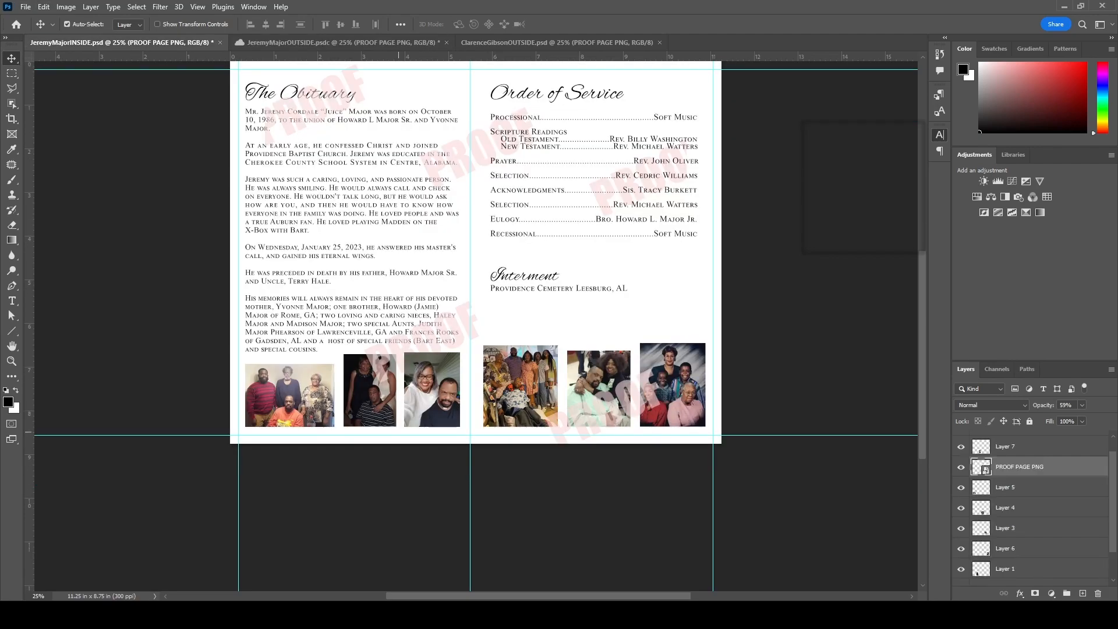
pyautogui.click(1025, 467)
pyautogui.click(961, 446)
pyautogui.click(1039, 479)
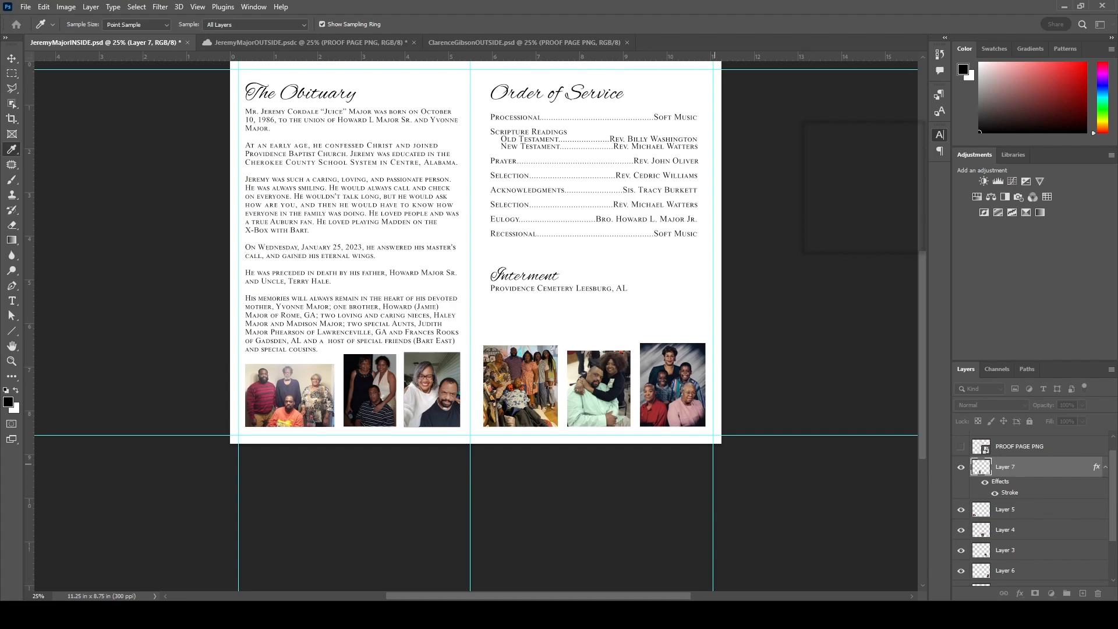
pyautogui.press('Return')
# - Fade the outside spread's PROOF watermark layer to 33% opacity
pyautogui.hotkey('ctrl', 'Tab')
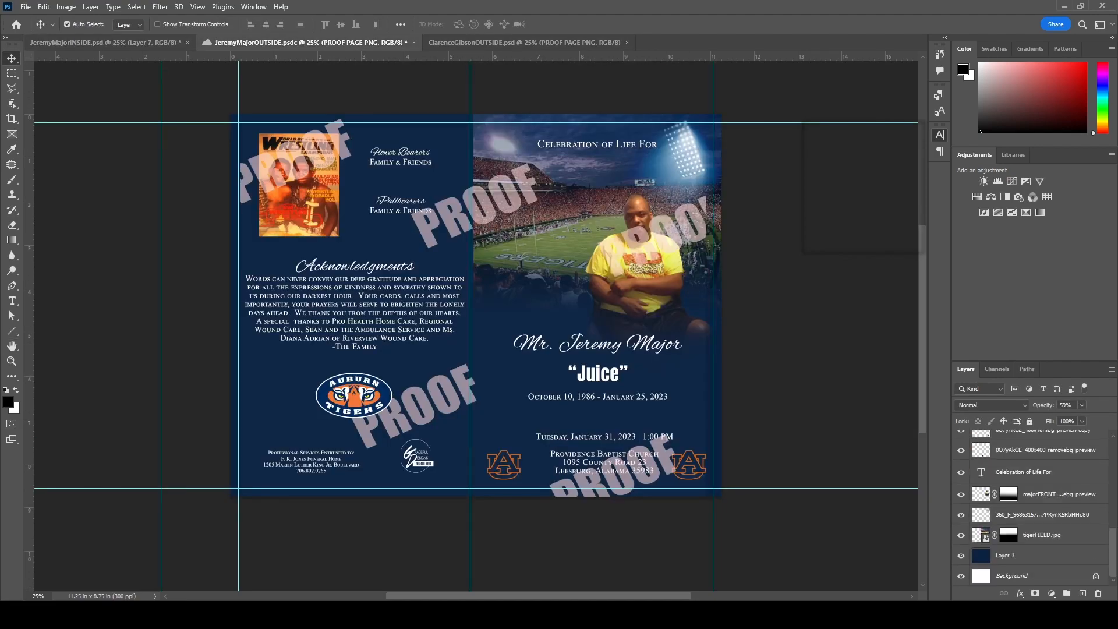
pyautogui.hotkey('ctrl', 'shift', 's')
pyautogui.press('Escape')
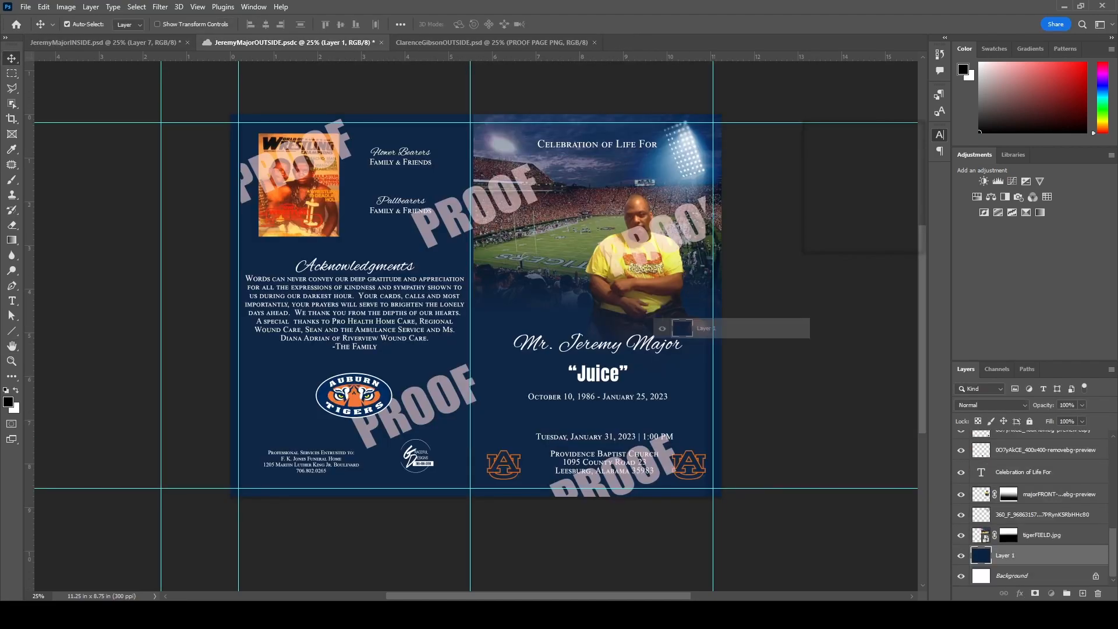
pyautogui.hotkey('ctrl', 'shift', 'Tab')
pyautogui.hotkey('ctrl', 'Tab')
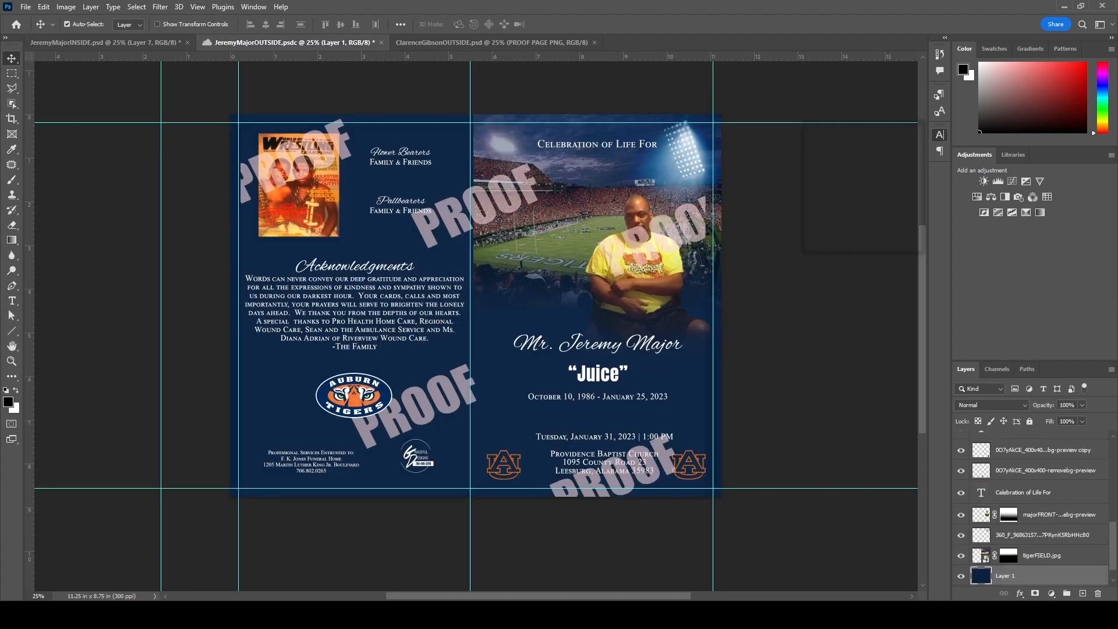
pyautogui.scroll(5, 1031, 507)
pyautogui.click(1019, 494)
pyautogui.press('3')
pyautogui.press('3')
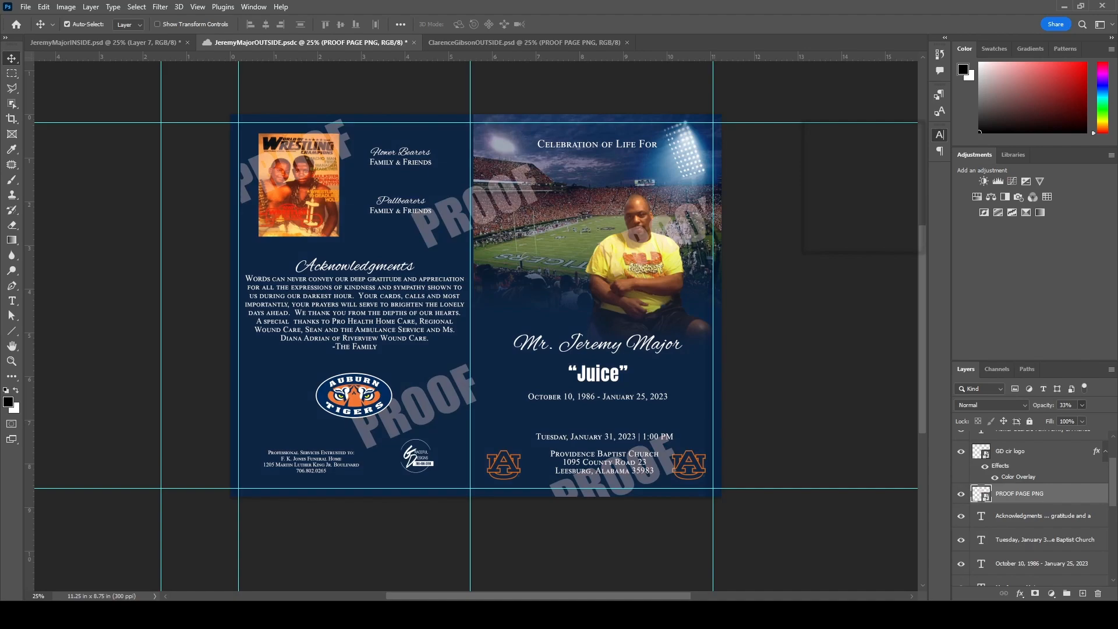
# - Hide the navy Layer 8 covering the inside spread so the photos show
pyautogui.hotkey('ctrl', 'shift', 'Tab')
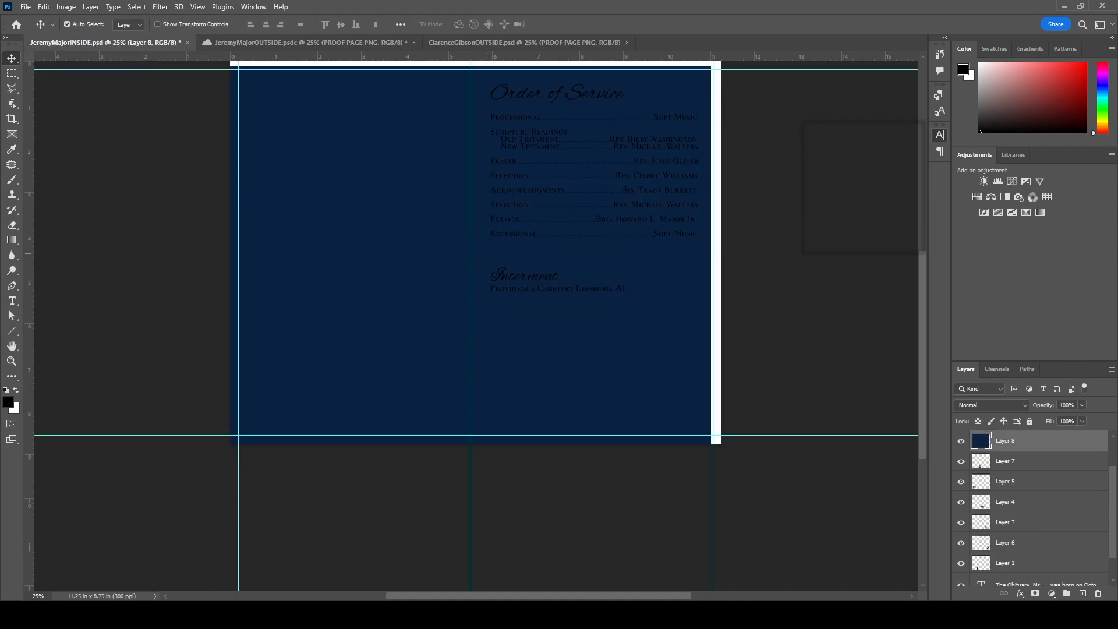
pyautogui.doubleClick(1042, 461)
pyautogui.press('Return')
pyautogui.press('Return')
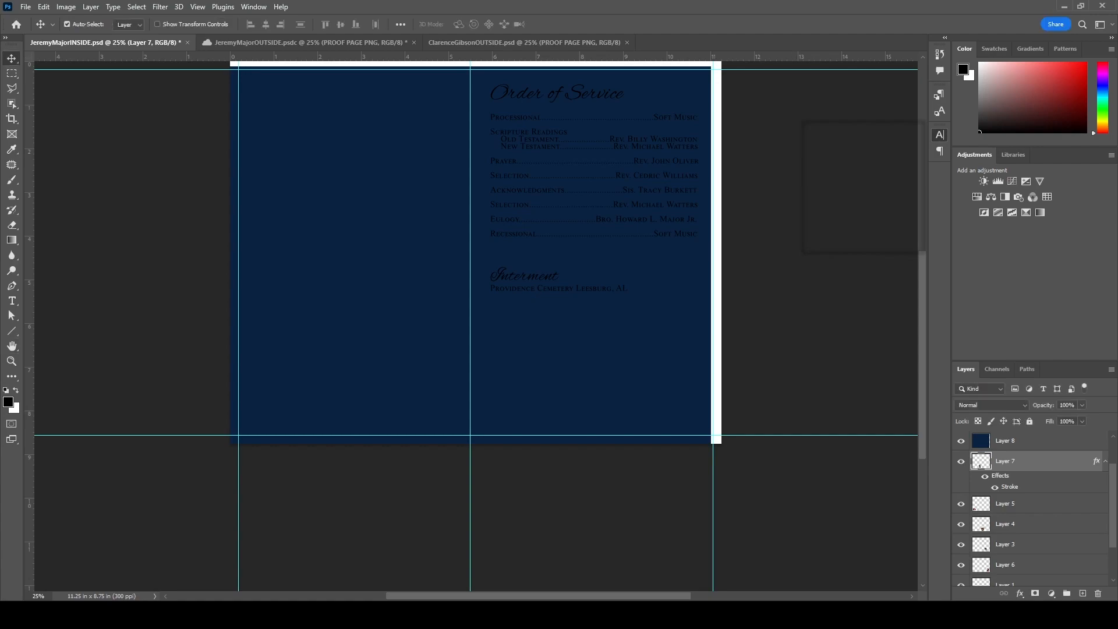
pyautogui.click(961, 441)
pyautogui.click(961, 461)
pyautogui.click(961, 462)
# - Give the Layer 7 photo a thicker, inside-positioned dark navy stroke
pyautogui.doubleClick(1042, 461)
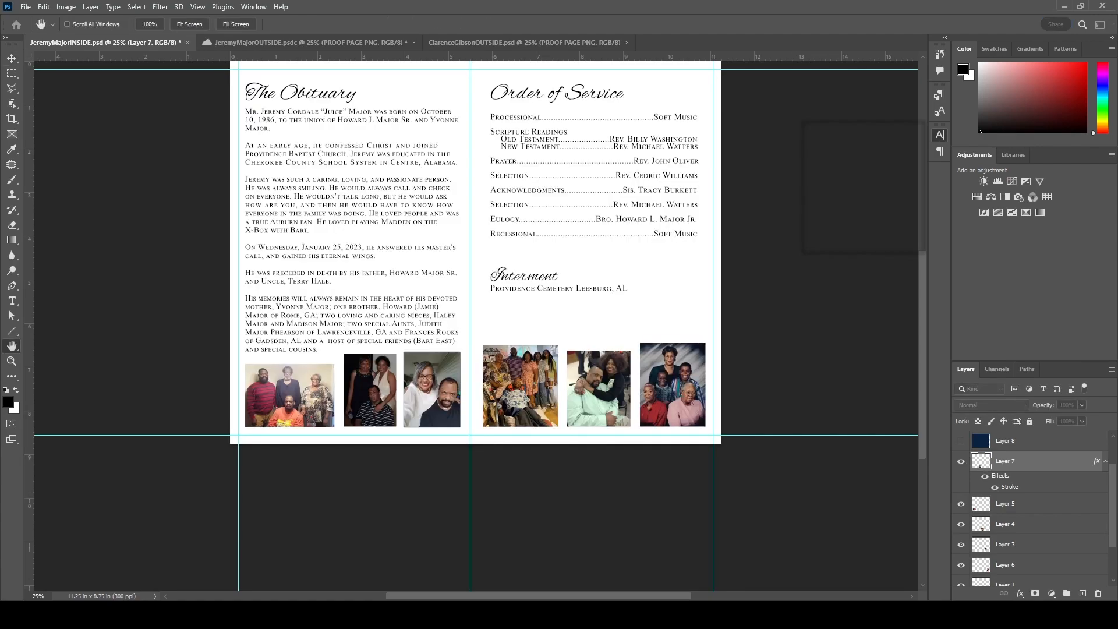
pyautogui.moveTo(863, 109); pyautogui.dragTo(867, 109)
pyautogui.click(882, 122)
pyautogui.click(881, 140)
pyautogui.click(865, 189)
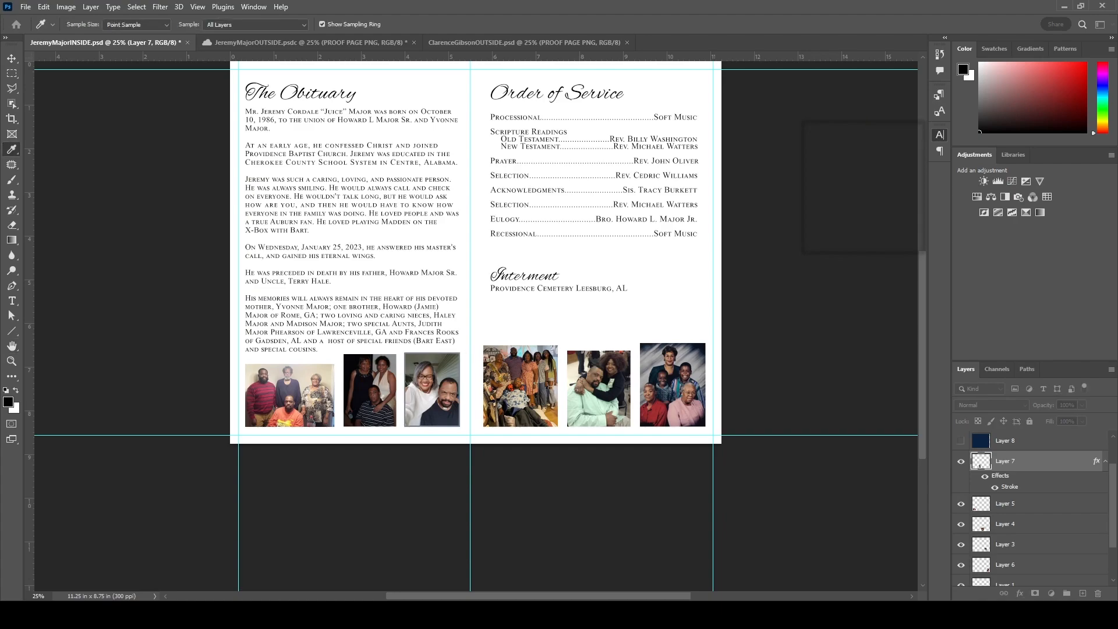
pyautogui.press('Return')
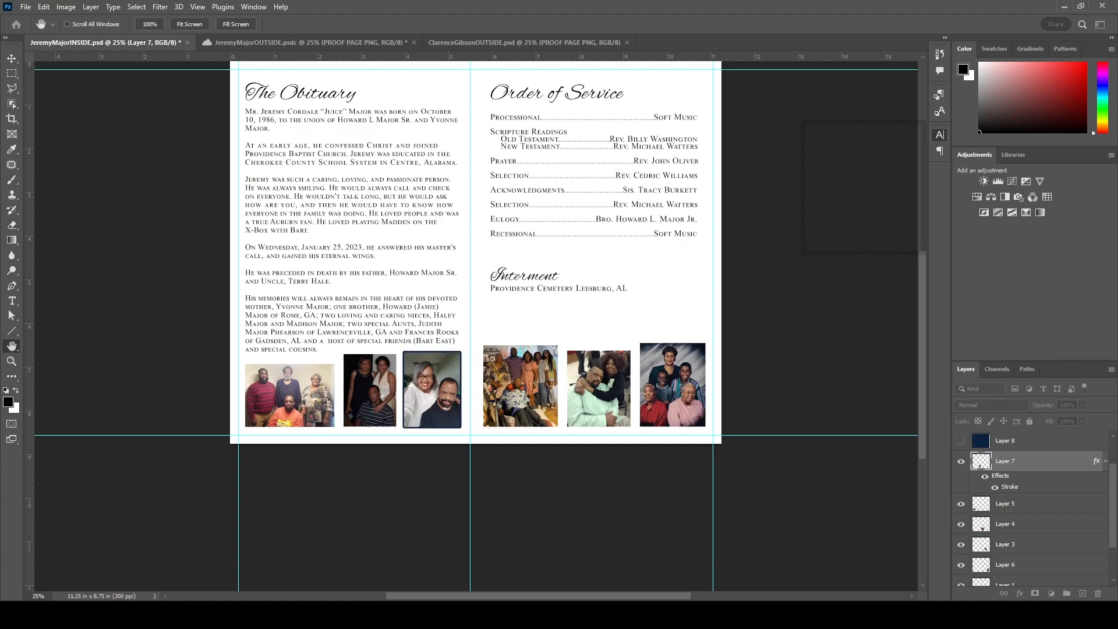
pyautogui.press('Return')
# - Apply Layer 7's stroke style to the remaining photo layers
pyautogui.click(1006, 504)
pyautogui.keyDown('shift'); pyautogui.click(1006, 584); pyautogui.keyUp('shift')
pyautogui.rightClick(1006, 583)
pyautogui.click(955, 408)
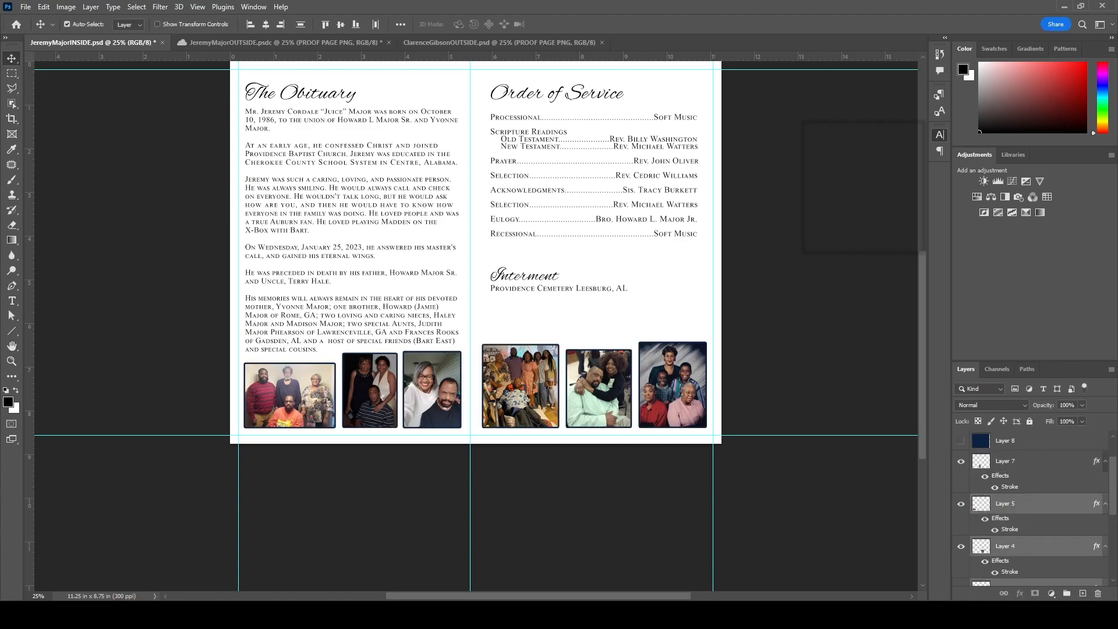
pyautogui.hotkey('ctrl', '+')
# - Turn the PROOF watermark back on across the inside spread
pyautogui.scroll(1, 703, 329)
pyautogui.scroll(2, 703, 329)
pyautogui.click(290, 43)
pyautogui.click(96, 43)
pyautogui.scroll(2, 1006, 484)
pyautogui.click(961, 465)
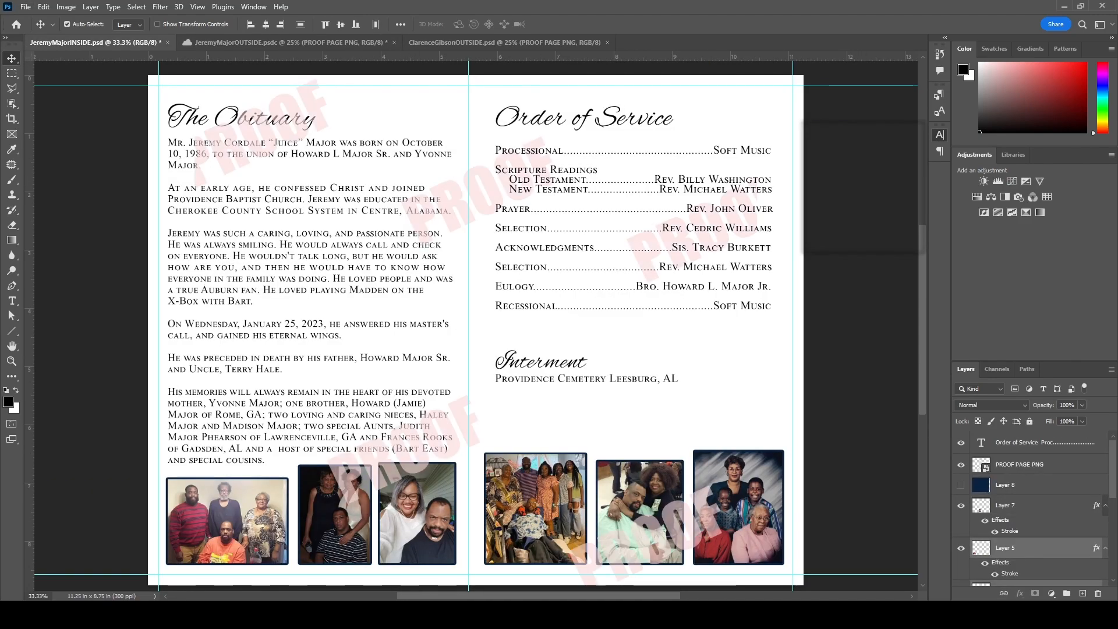
pyautogui.click(290, 43)
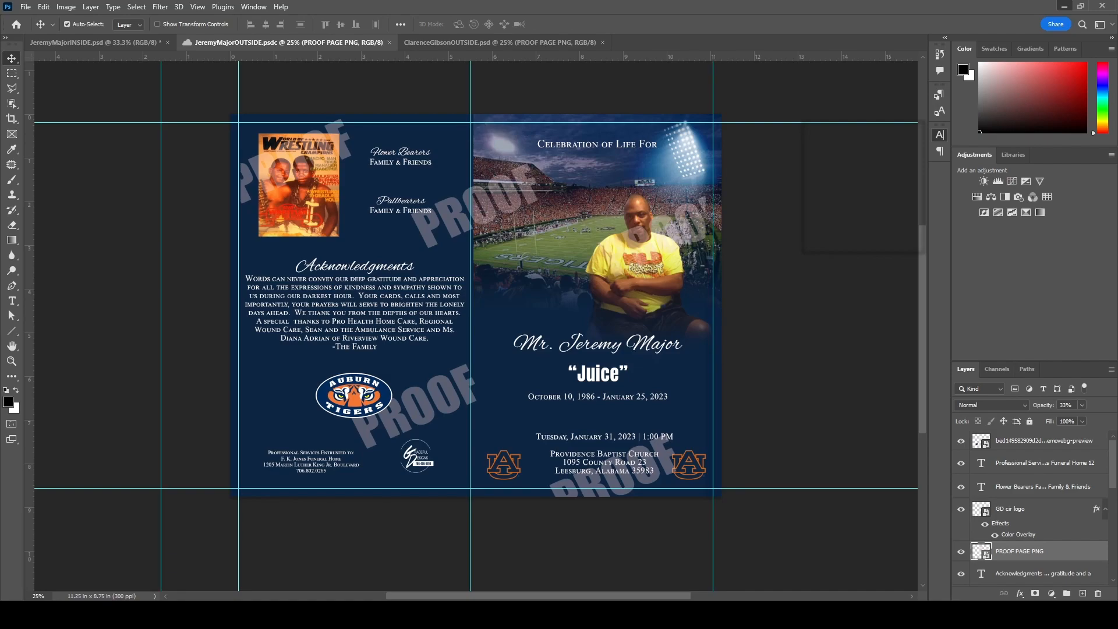
pyautogui.hotkey('ctrl', 'shift', 's')
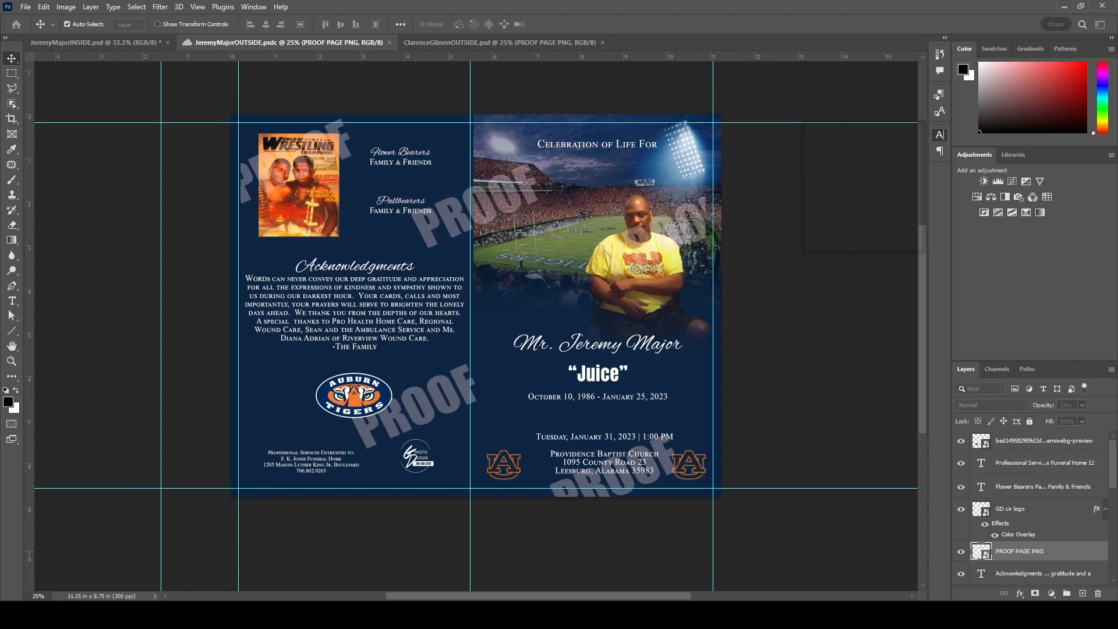